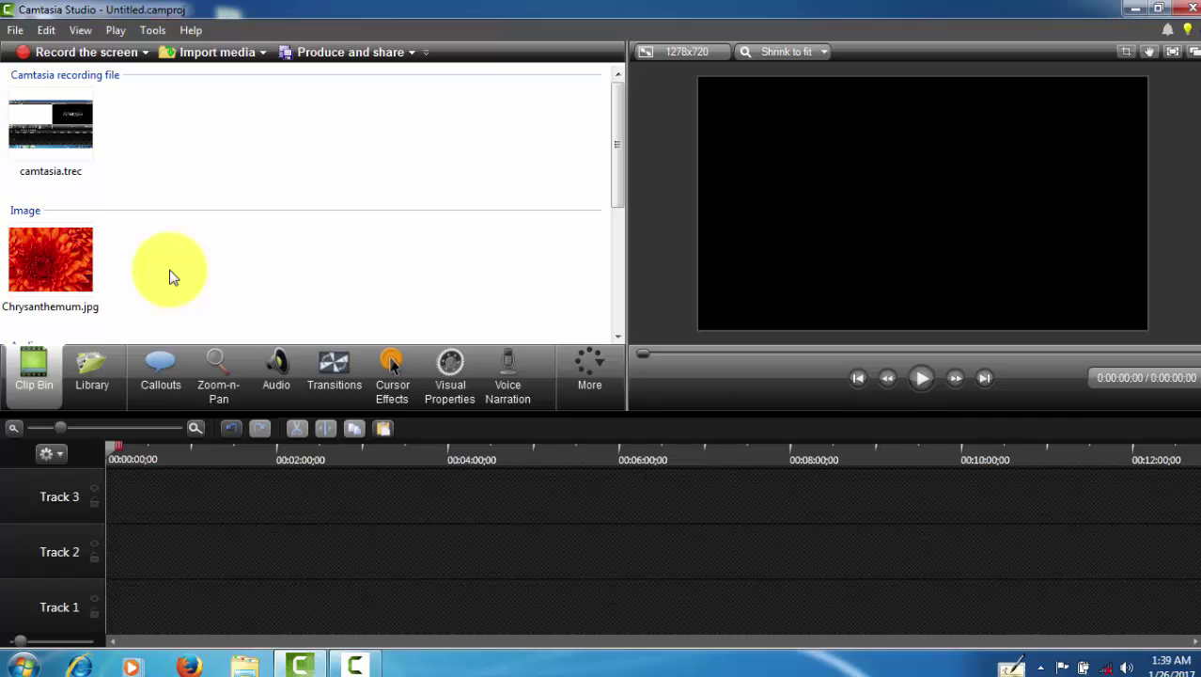
# - Import the "how to create youtube channel trailer" video from its folder on Local Disk (E:) into the project
pyautogui.rightClick(212, 141)
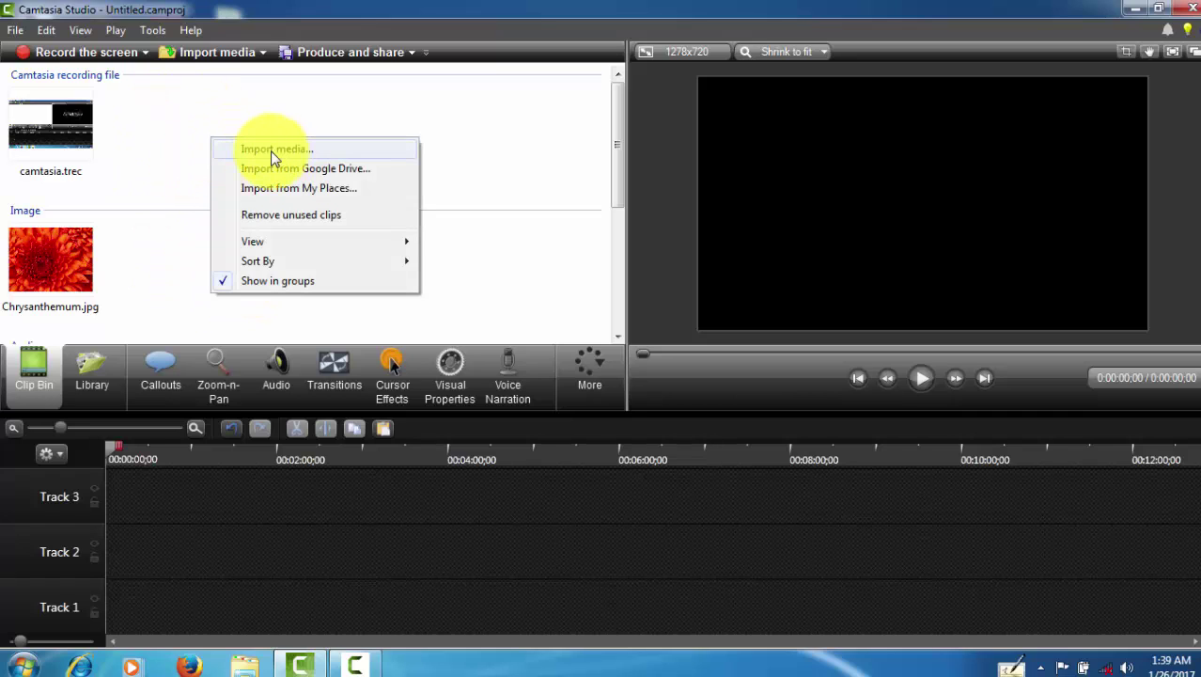
pyautogui.click(200, 59)
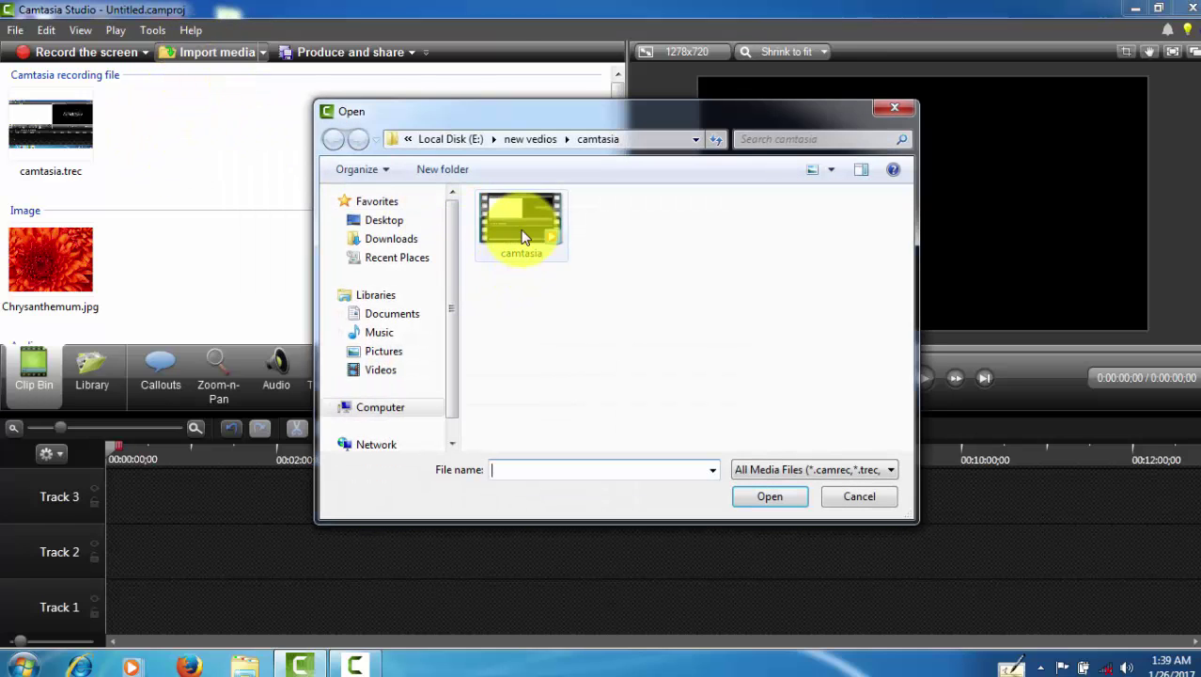
pyautogui.moveTo(452, 255); pyautogui.dragTo(450, 322)
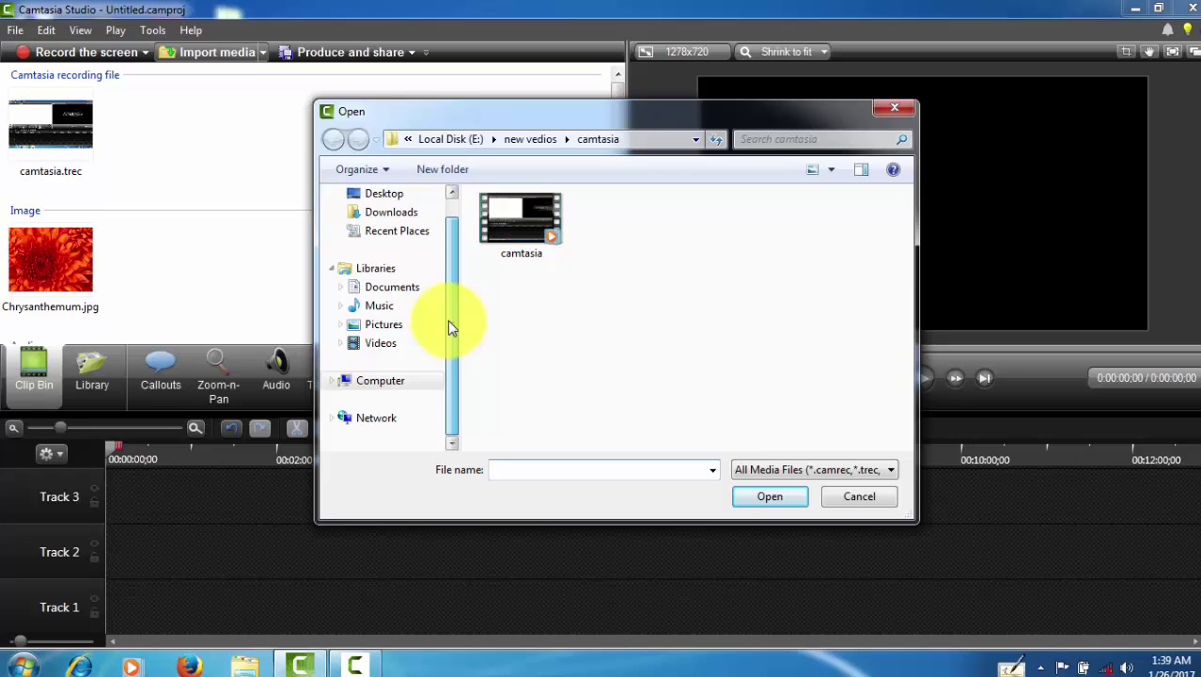
pyautogui.click(386, 380)
pyautogui.doubleClick(550, 329)
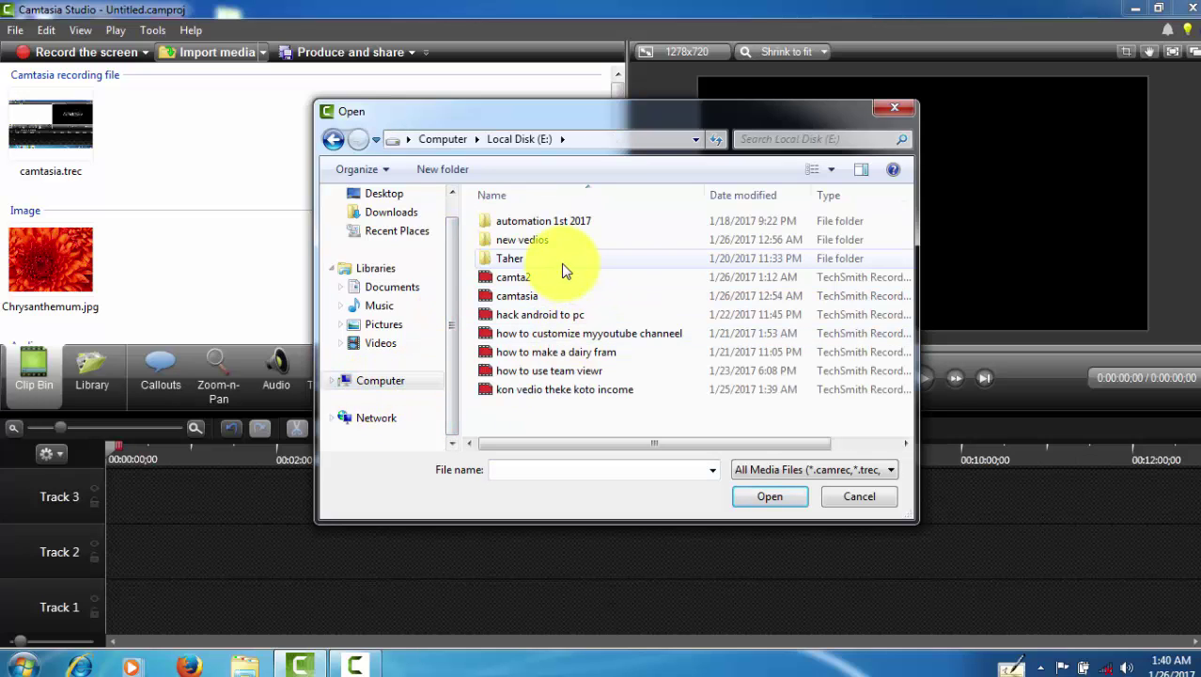
pyautogui.doubleClick(525, 266)
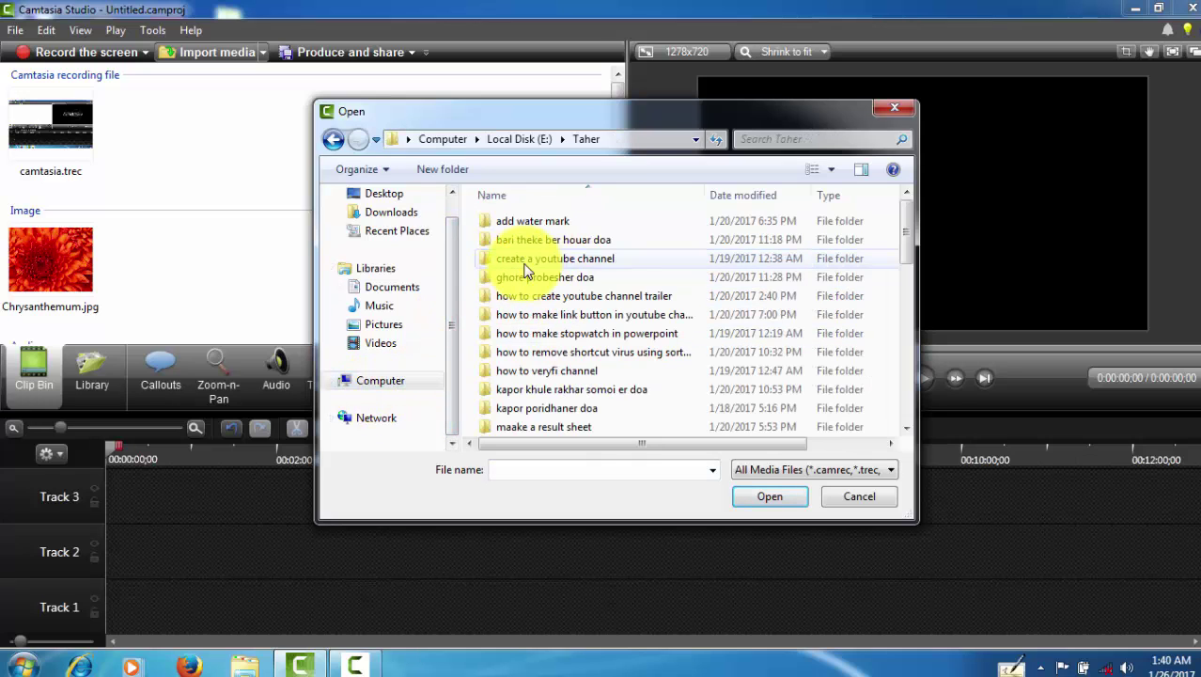
pyautogui.doubleClick(540, 299)
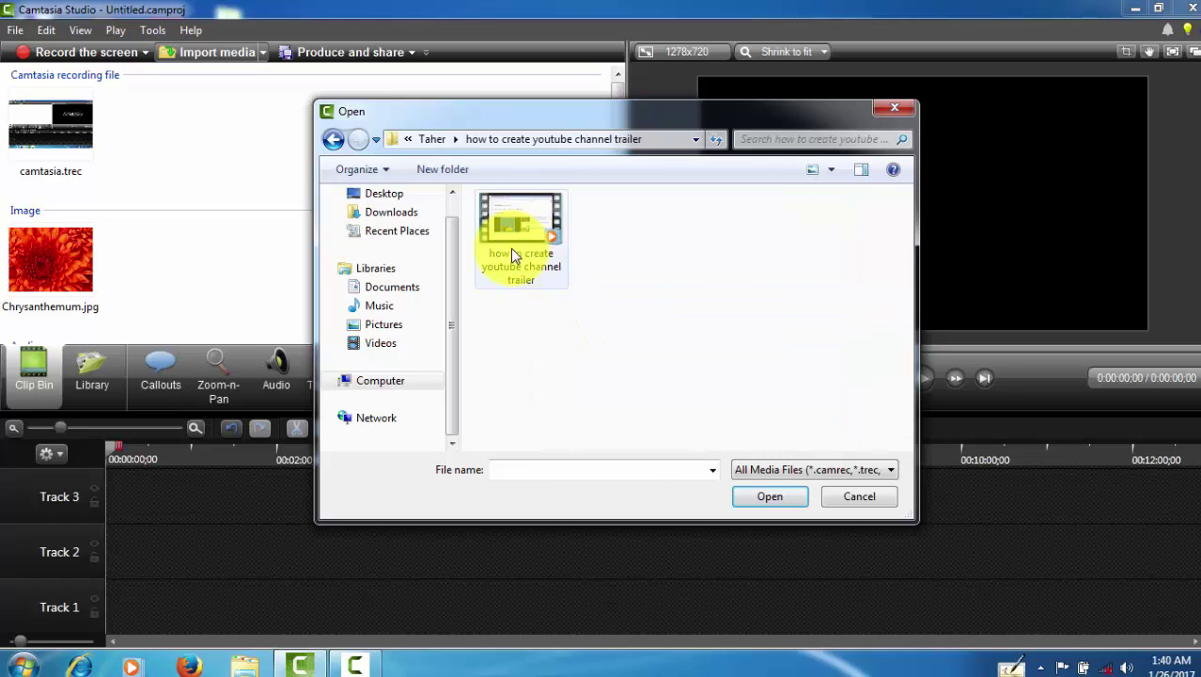
pyautogui.click(512, 246)
pyautogui.click(752, 493)
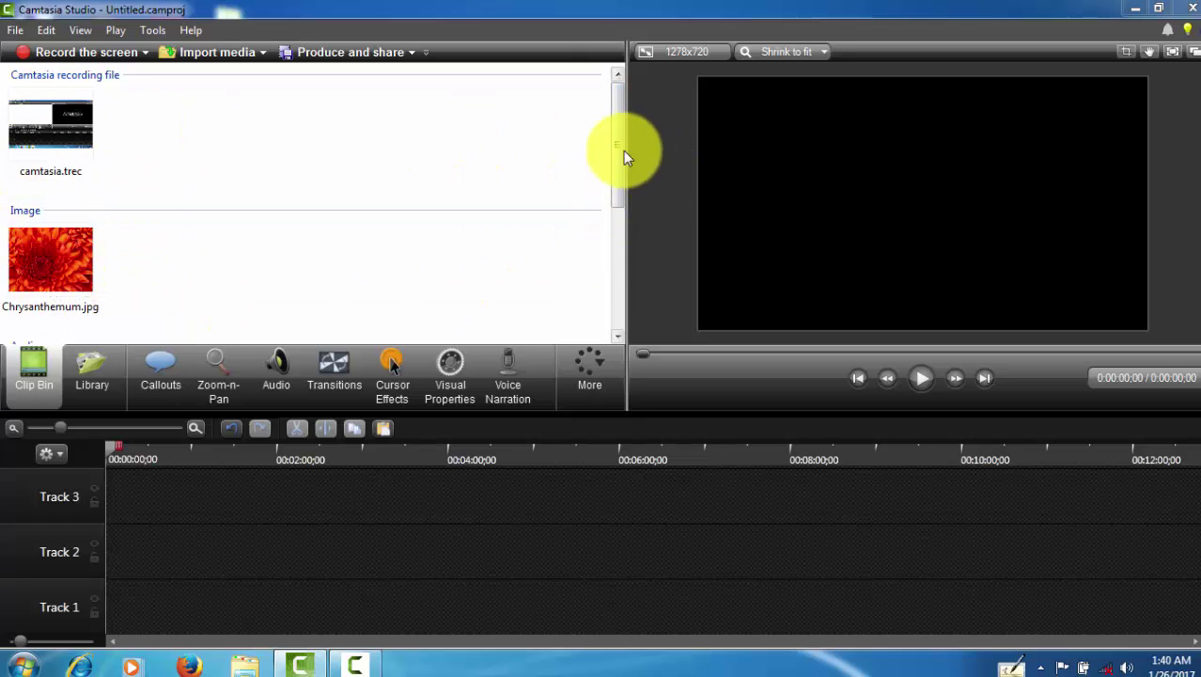
# - Add the "how to create youtube channel trailer.mp4" clip to the timeline at the playhead
pyautogui.moveTo(616, 145); pyautogui.dragTo(613, 274)
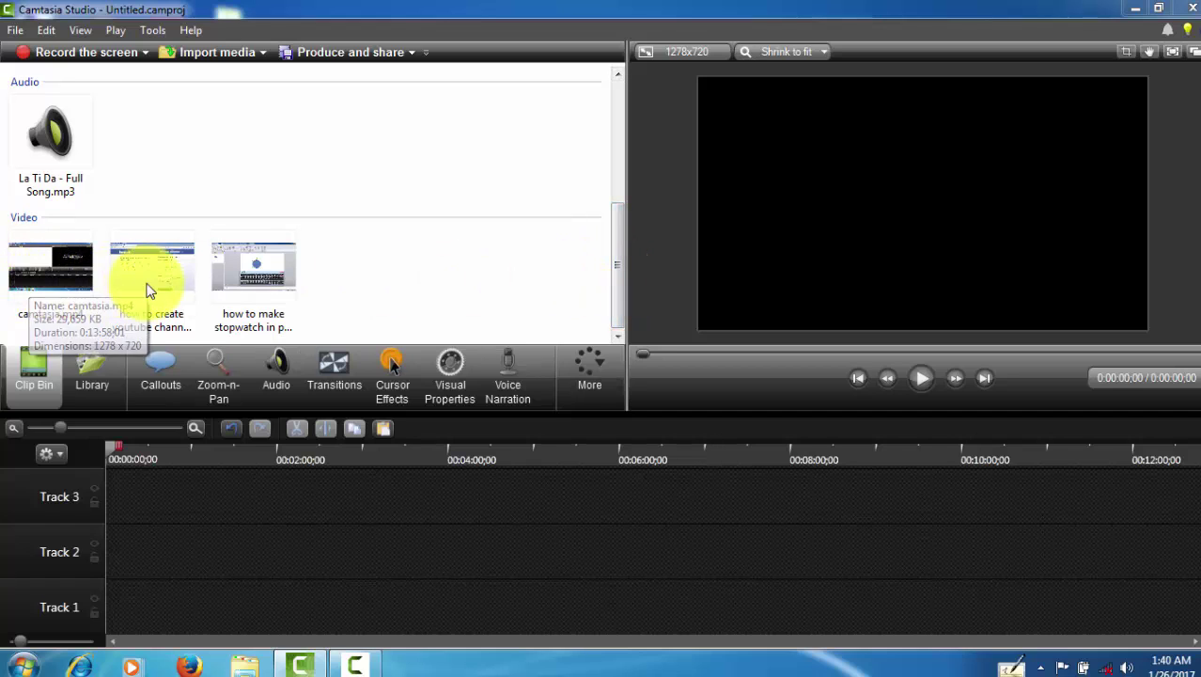
pyautogui.click(252, 271)
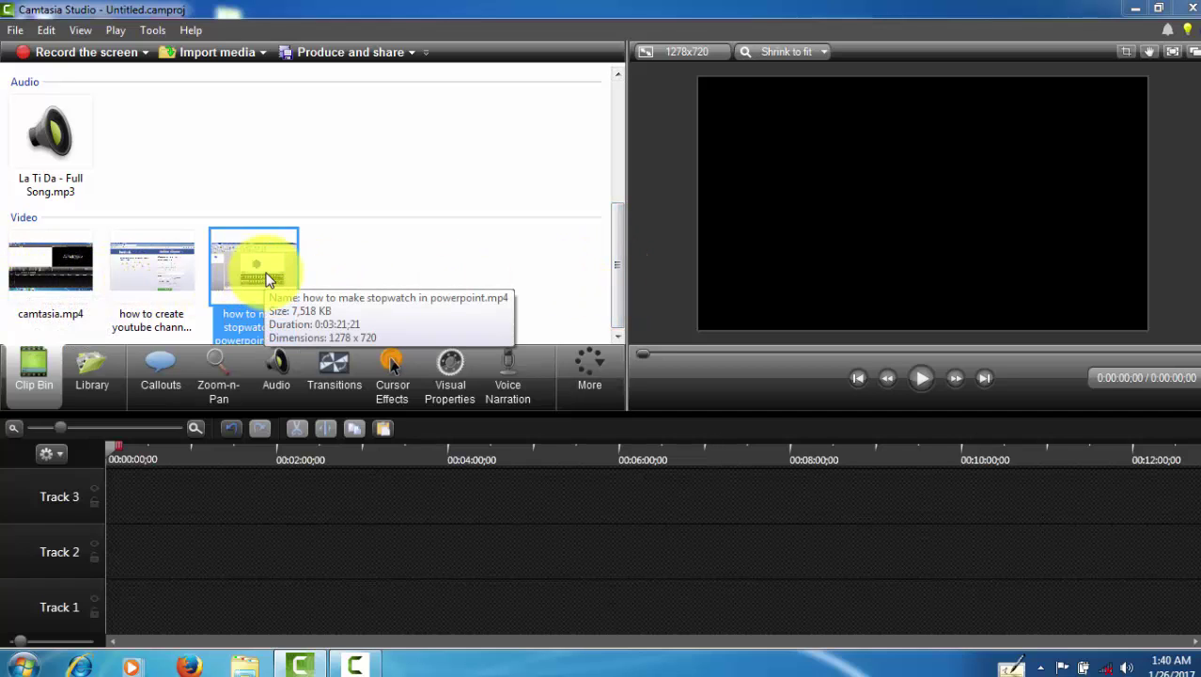
pyautogui.click(150, 274)
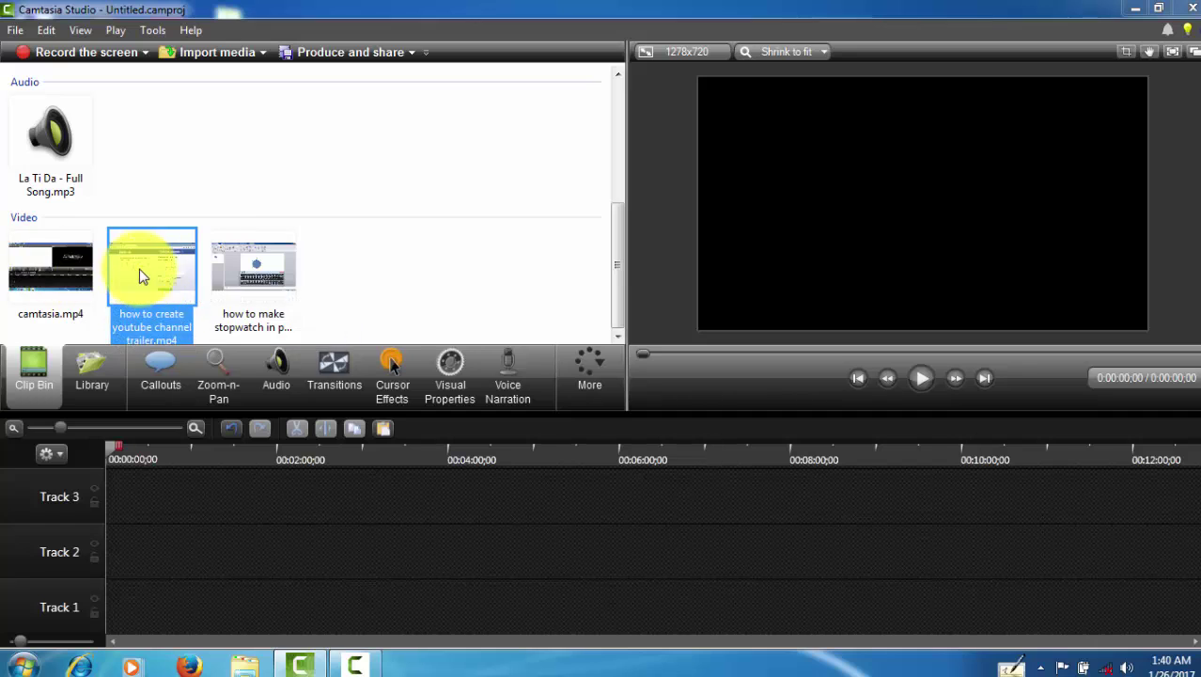
pyautogui.rightClick(139, 269)
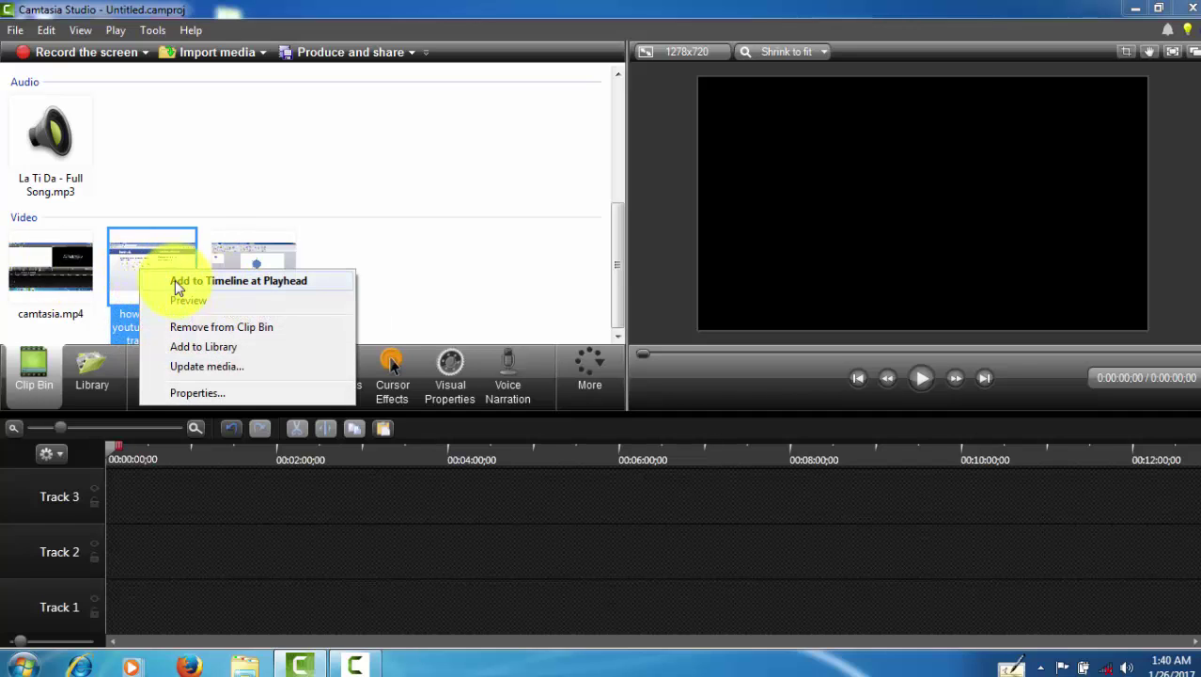
pyautogui.click(211, 281)
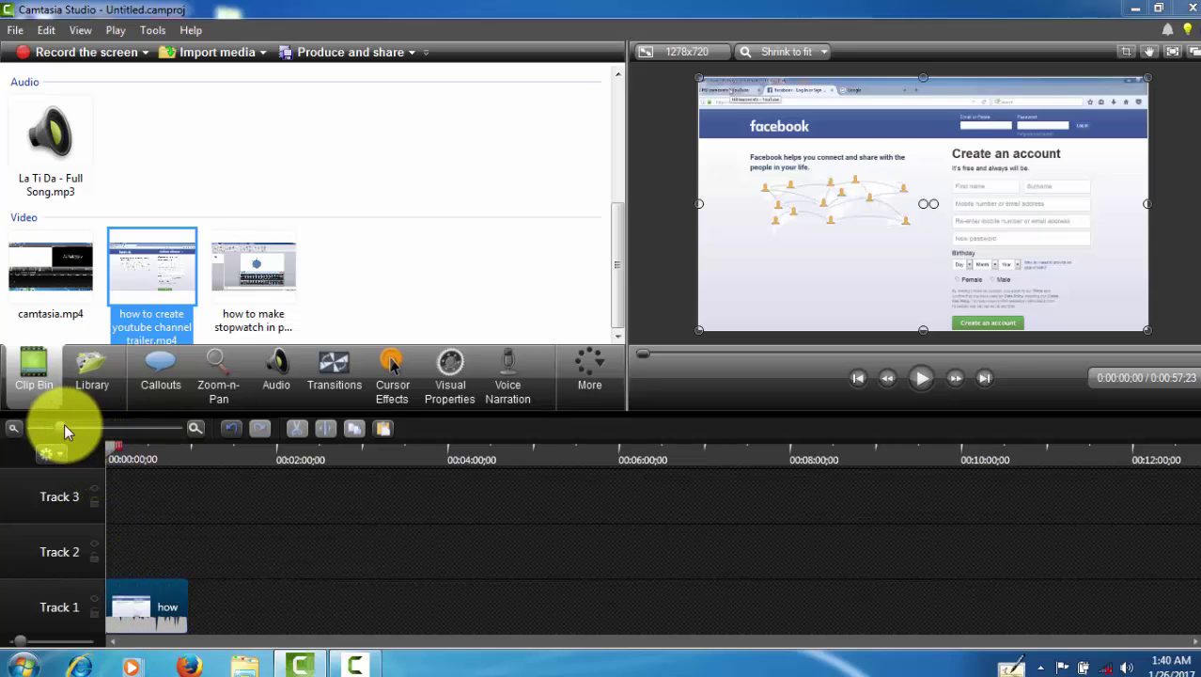
# - Split the trailer clip on Track 1 at 0:00:08;00
pyautogui.moveTo(64, 424); pyautogui.dragTo(111, 429)
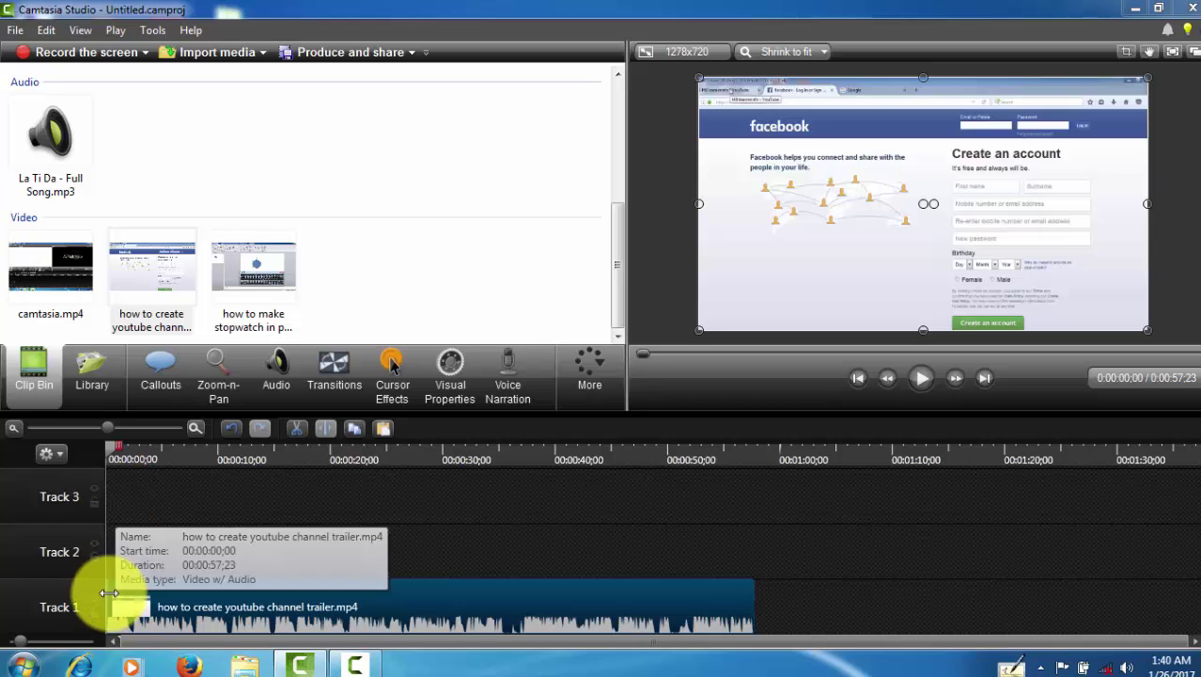
pyautogui.moveTo(108, 593)
pyautogui.mouseDown()
pyautogui.moveTo(142, 587)
pyautogui.moveTo(101, 588)
pyautogui.mouseUp()
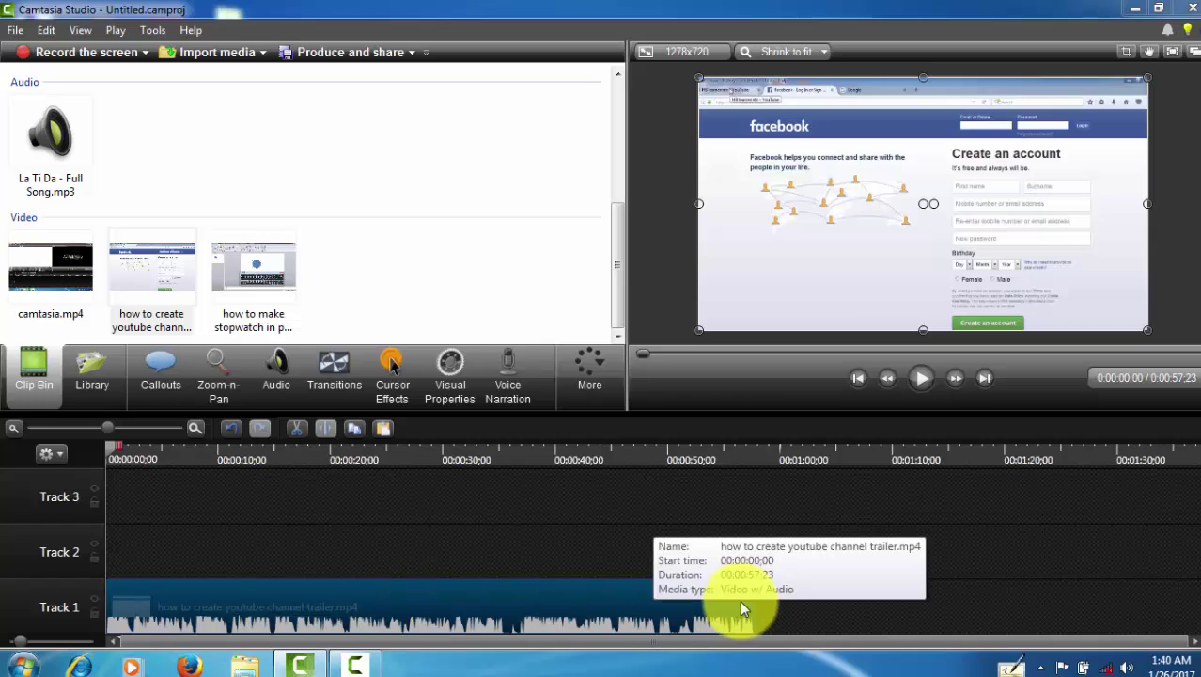
pyautogui.moveTo(754, 596)
pyautogui.mouseDown()
pyautogui.moveTo(702, 591)
pyautogui.moveTo(754, 596)
pyautogui.mouseUp()
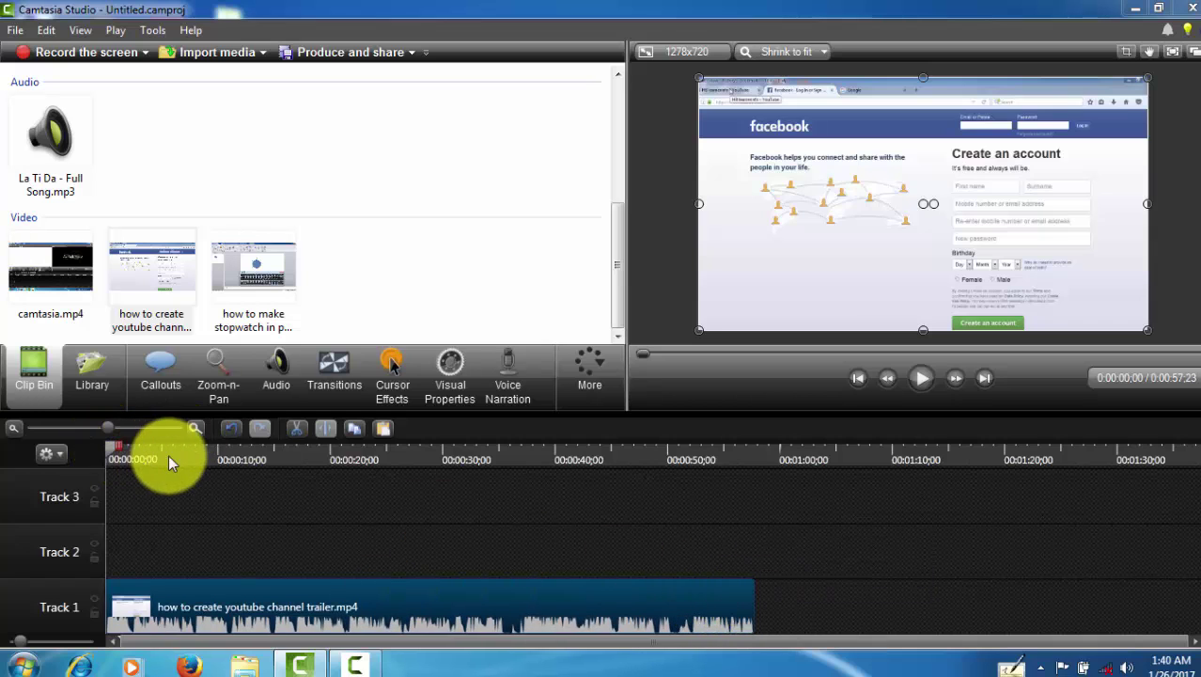
pyautogui.moveTo(111, 446); pyautogui.dragTo(199, 452)
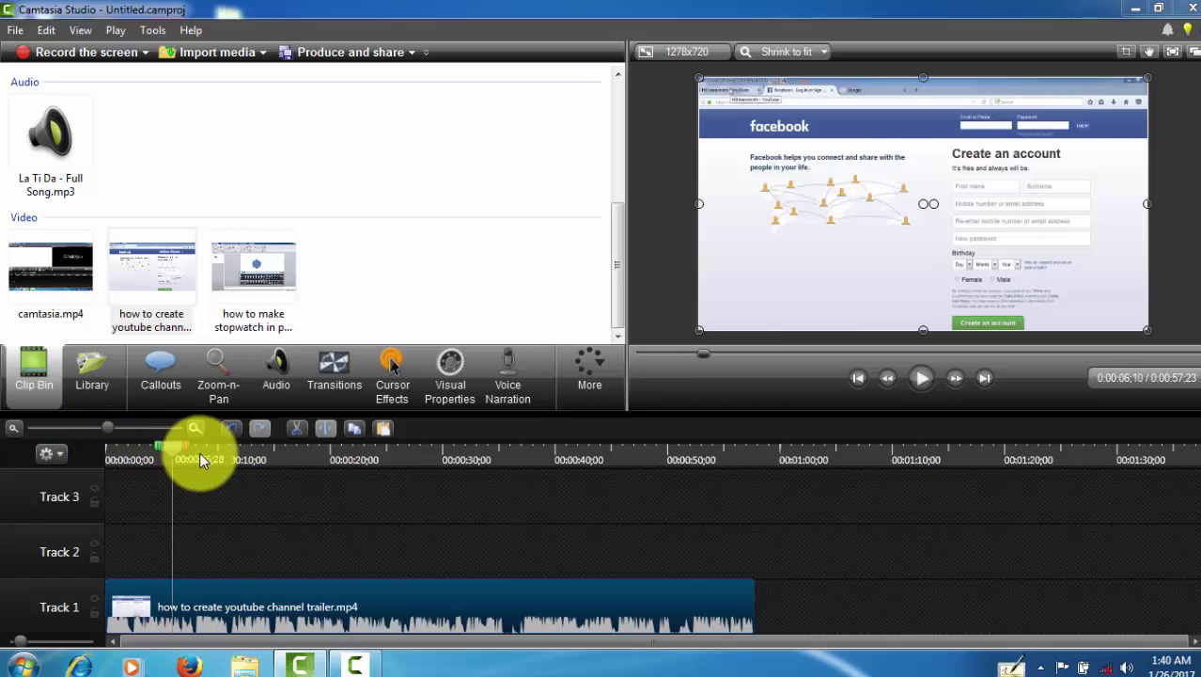
# - Try cutting the first eight-second segment out of Track 1 and undo the cut
pyautogui.click(177, 609)
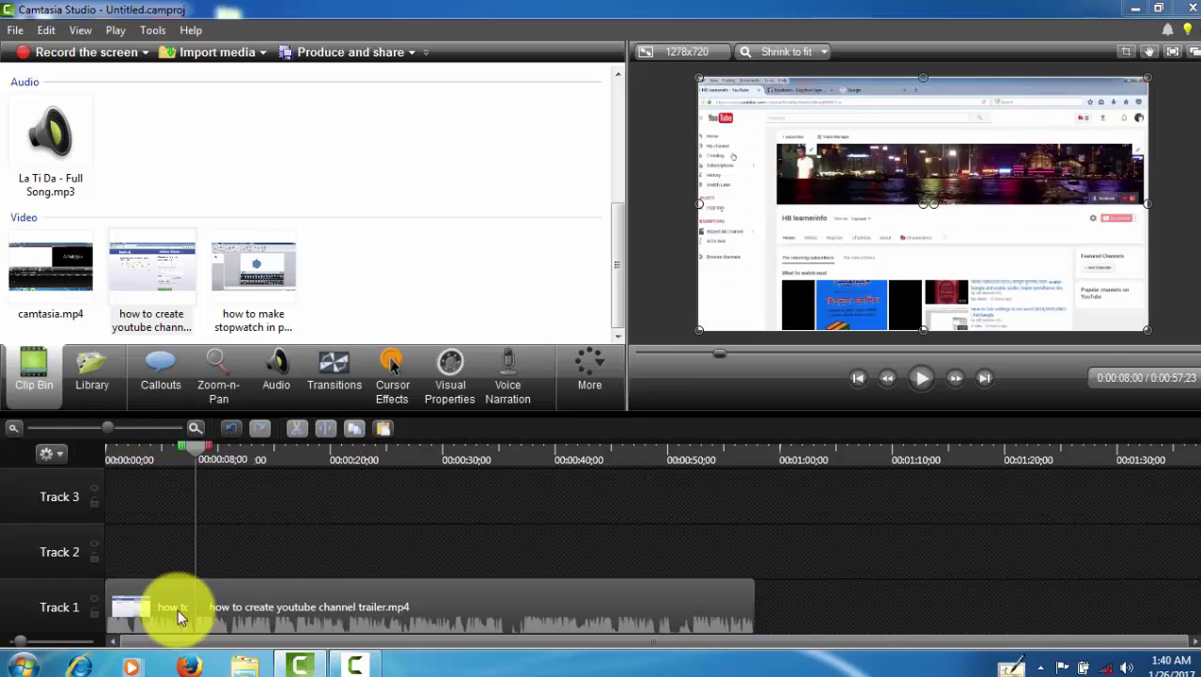
pyautogui.rightClick(158, 613)
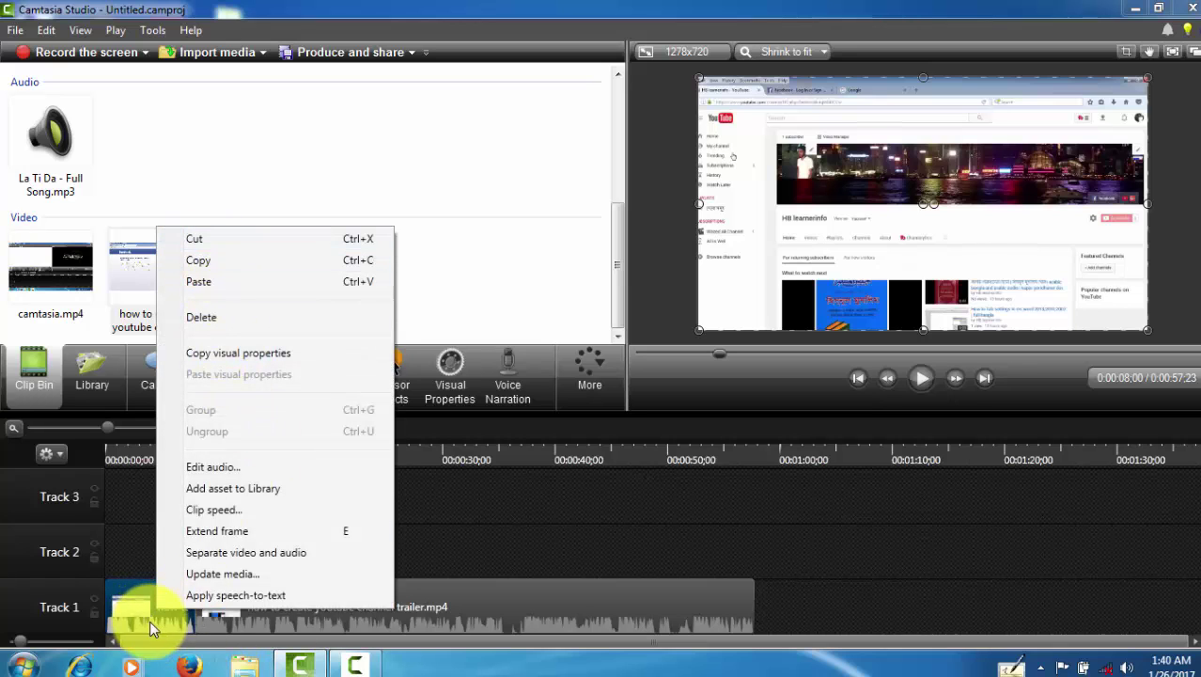
pyautogui.click(149, 621)
pyautogui.click(294, 428)
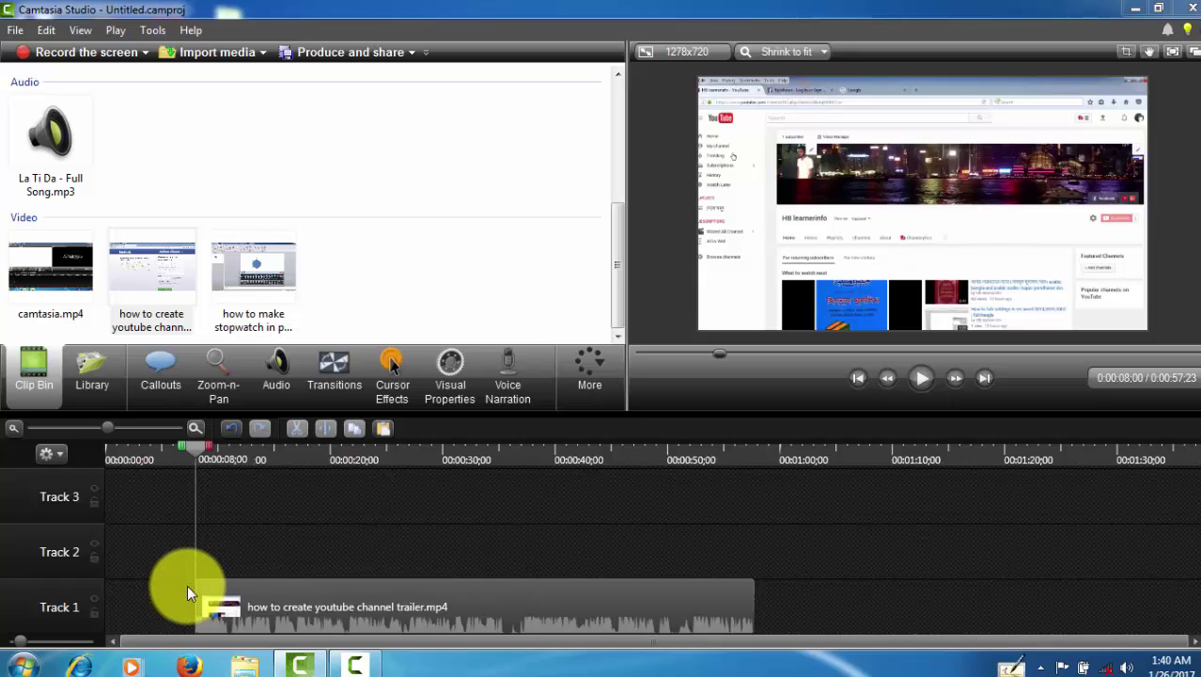
pyautogui.hotkey('ctrl', 'z')
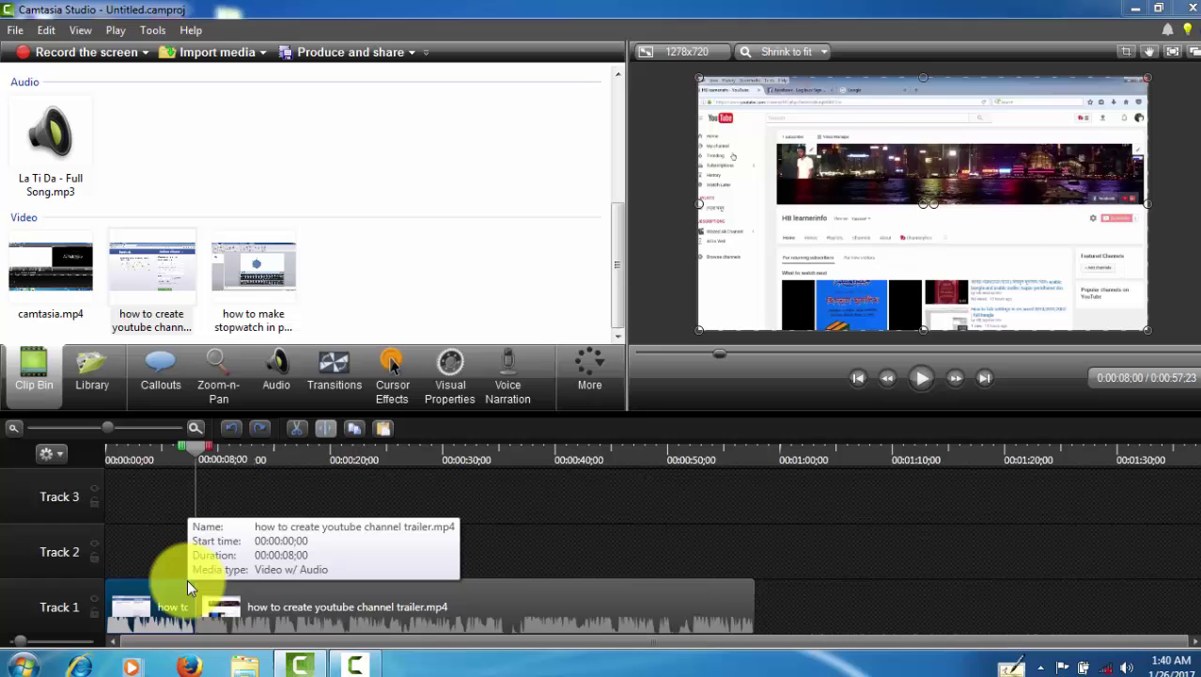
# - Split the longer remaining trailer segment on Track 1 at 0:00:17;13
pyautogui.click(289, 620)
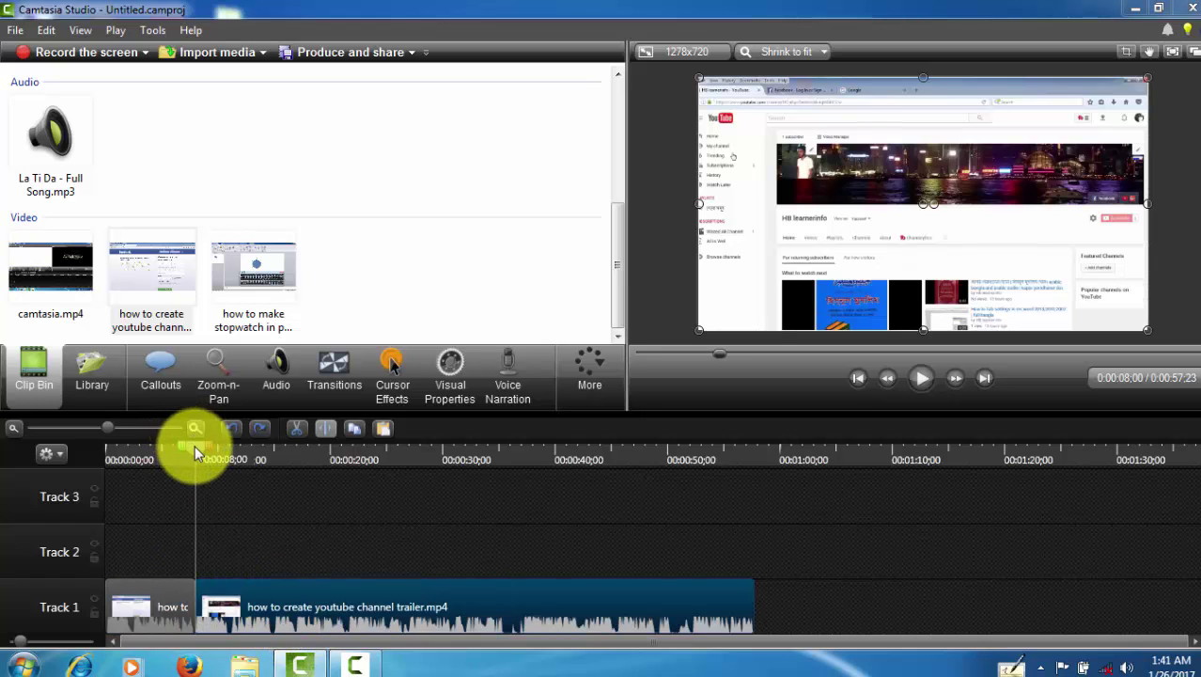
pyautogui.moveTo(195, 445); pyautogui.dragTo(310, 449)
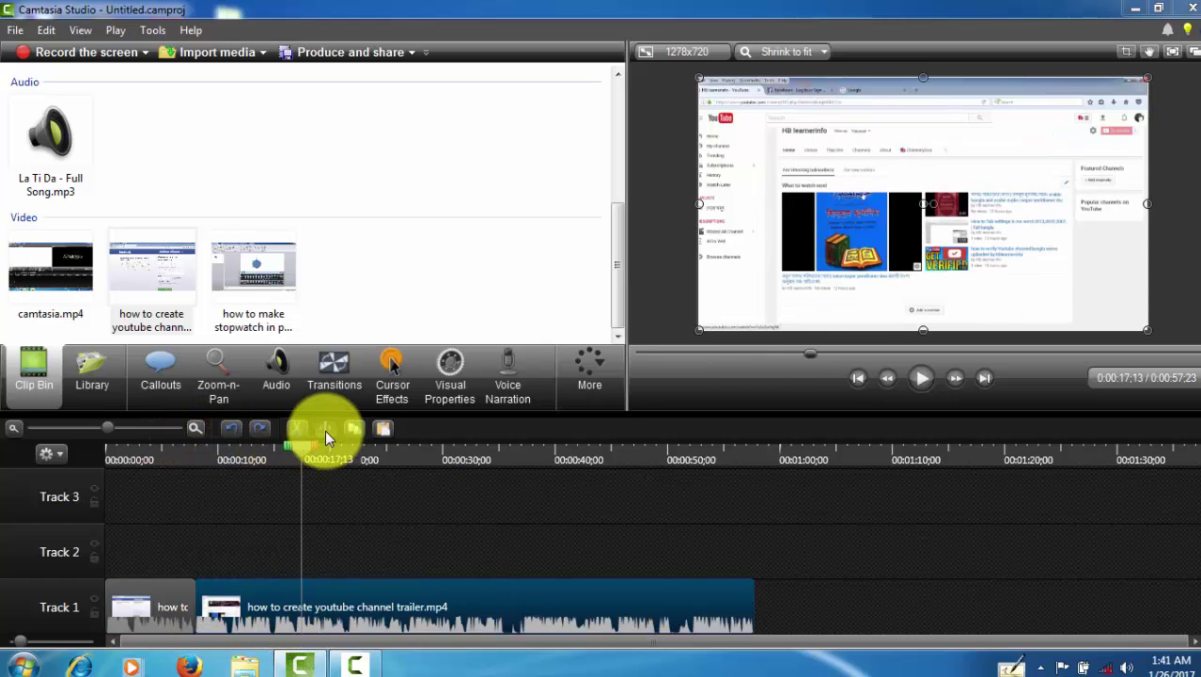
pyautogui.click(324, 428)
# - Cut the middle segment out of Track 1 and move the last segment against the first to close the gap
pyautogui.rightClick(235, 622)
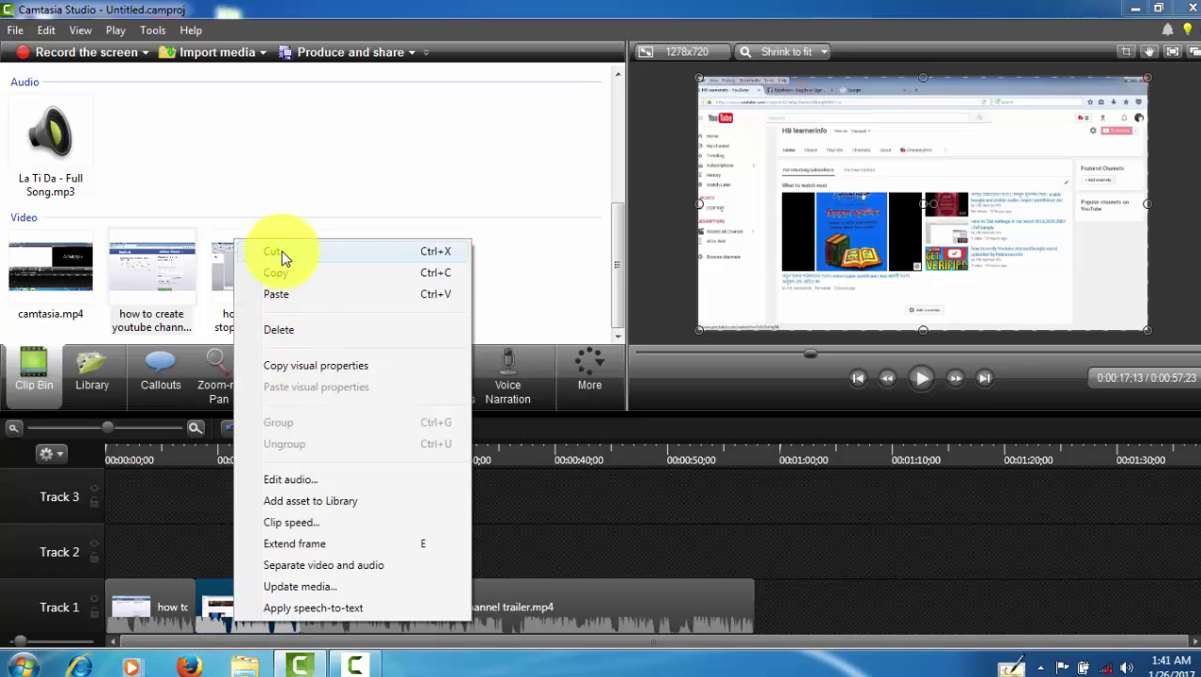
pyautogui.click(195, 495)
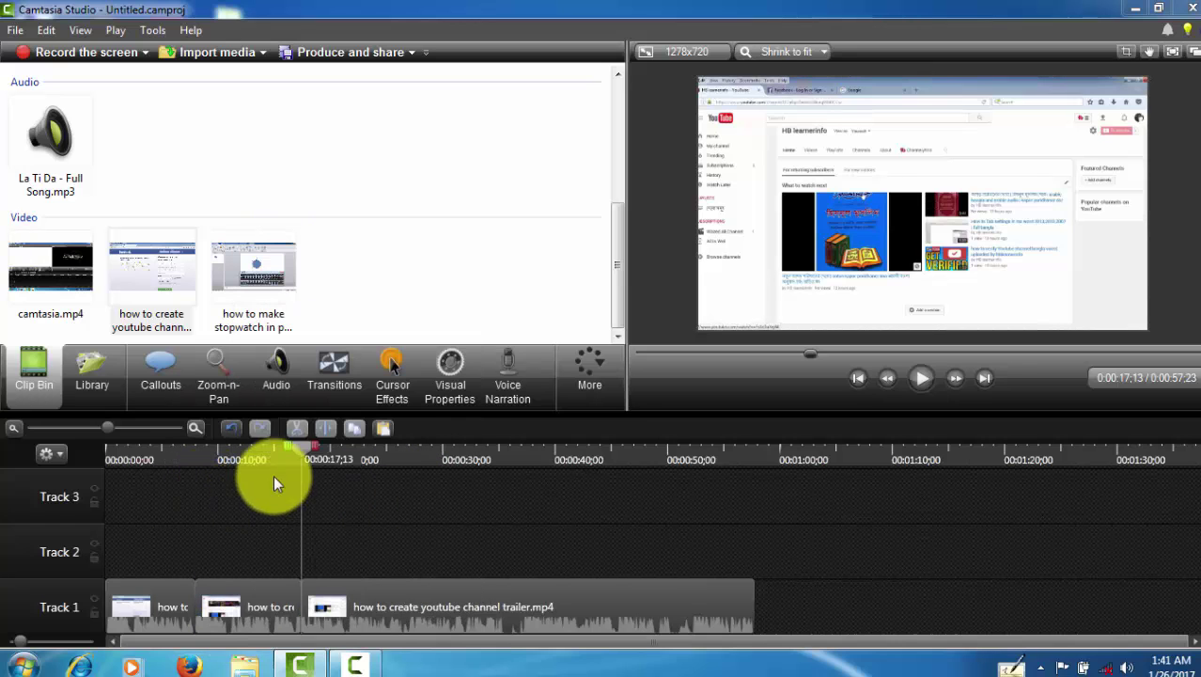
pyautogui.click(247, 594)
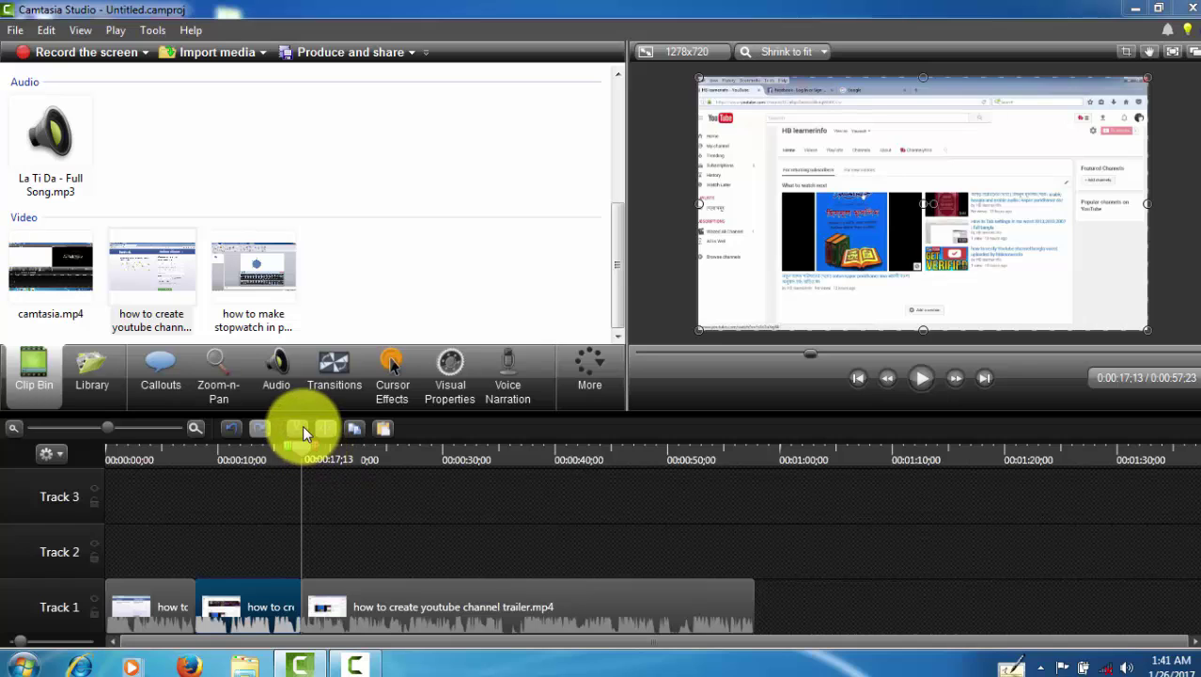
pyautogui.click(302, 431)
pyautogui.moveTo(369, 603); pyautogui.dragTo(262, 602)
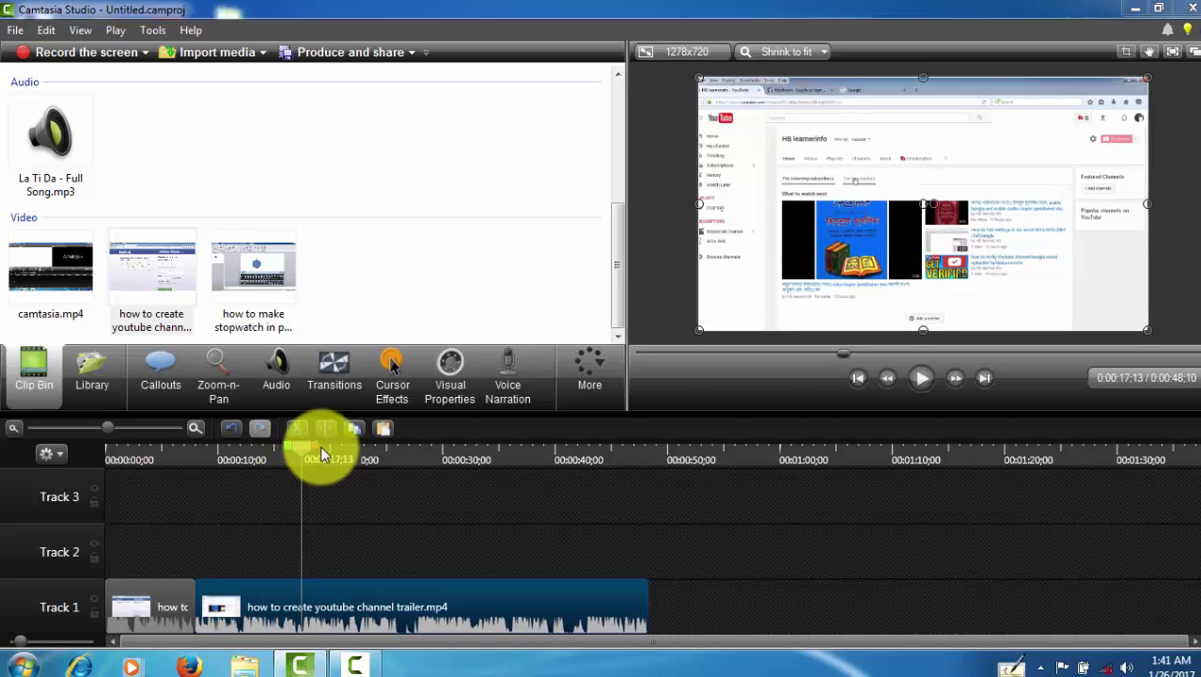
# - Return the playhead to the beginning of the timeline
pyautogui.moveTo(321, 449); pyautogui.dragTo(93, 449)
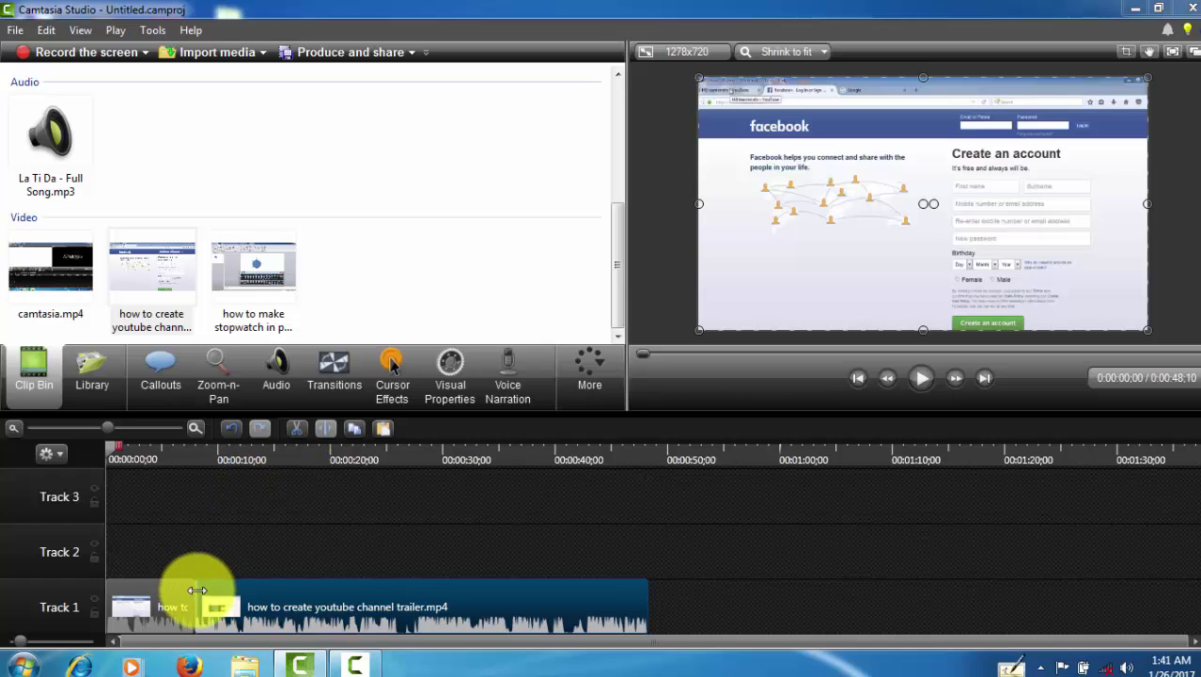
pyautogui.click(262, 584)
pyautogui.moveTo(260, 581); pyautogui.dragTo(251, 561)
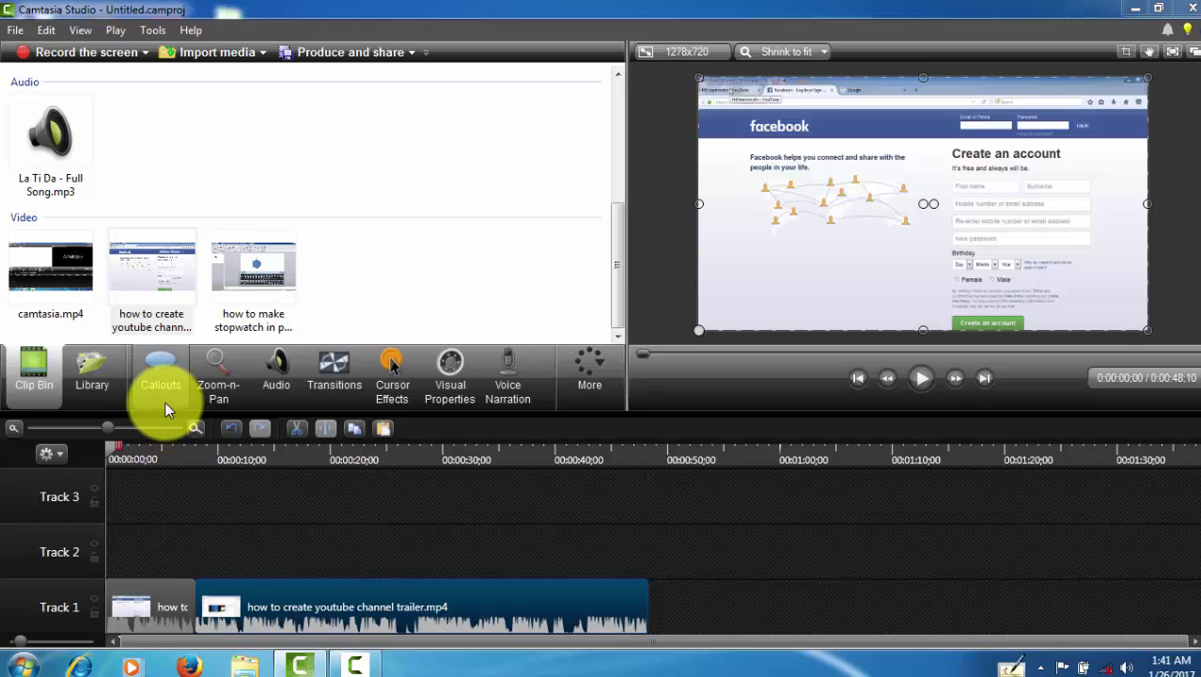
pyautogui.click(103, 386)
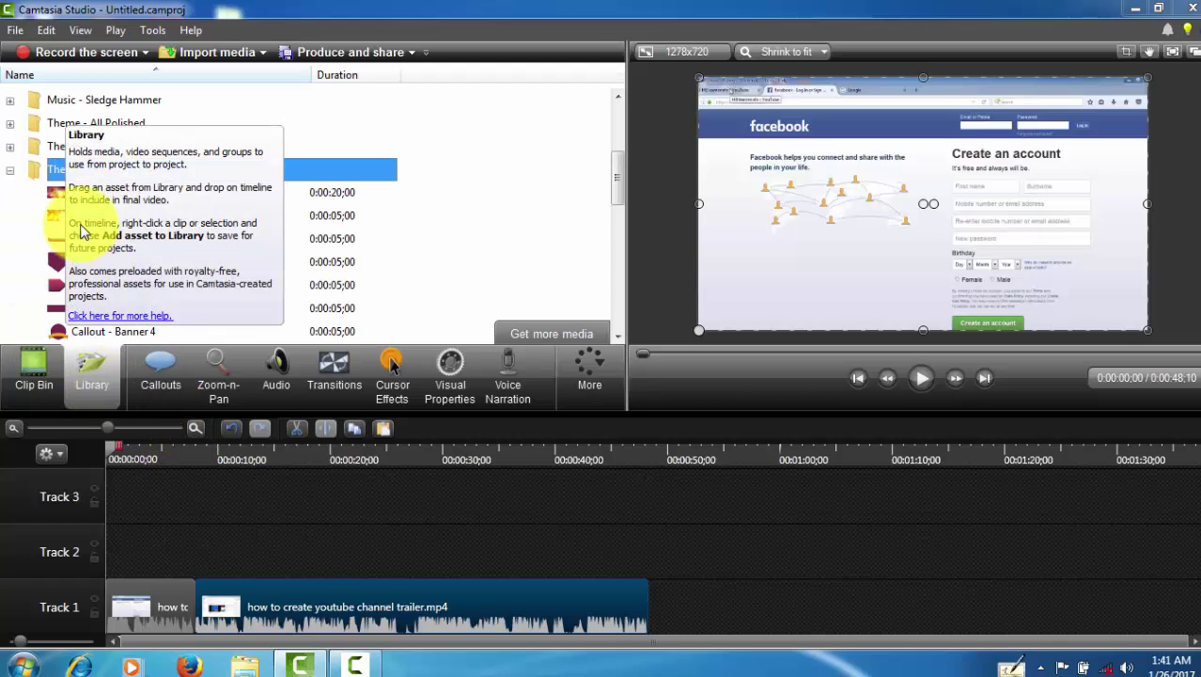
pyautogui.scroll(-2, 616, 177)
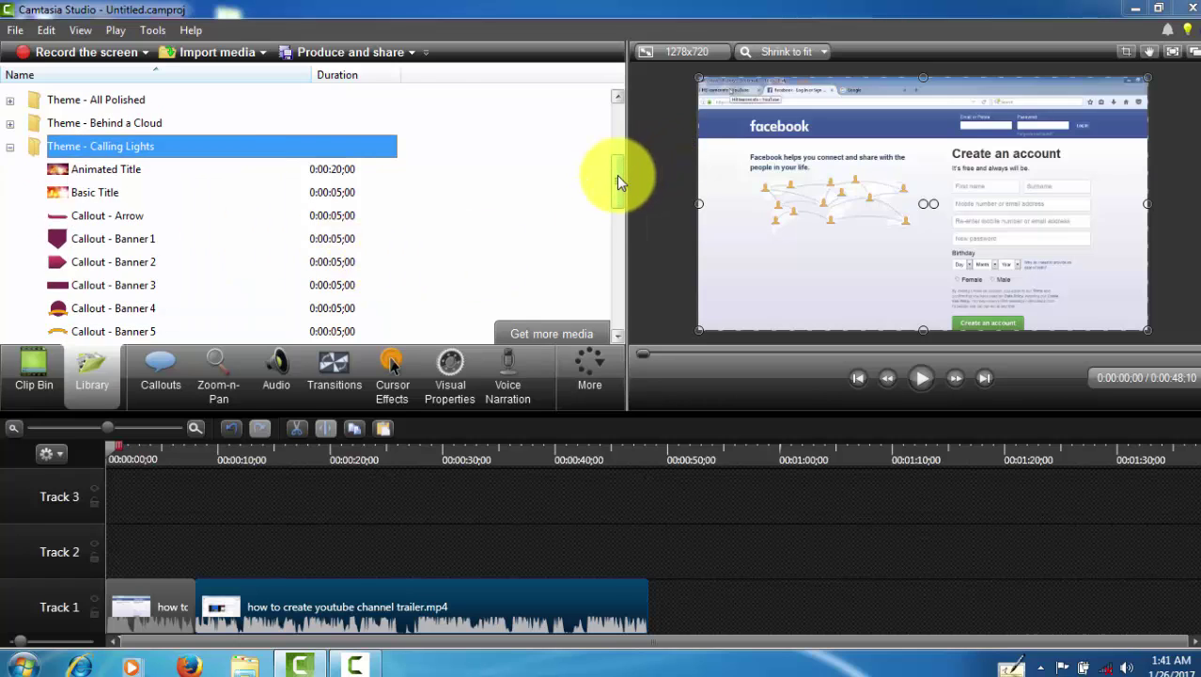
pyautogui.scroll(-5, 161, 260)
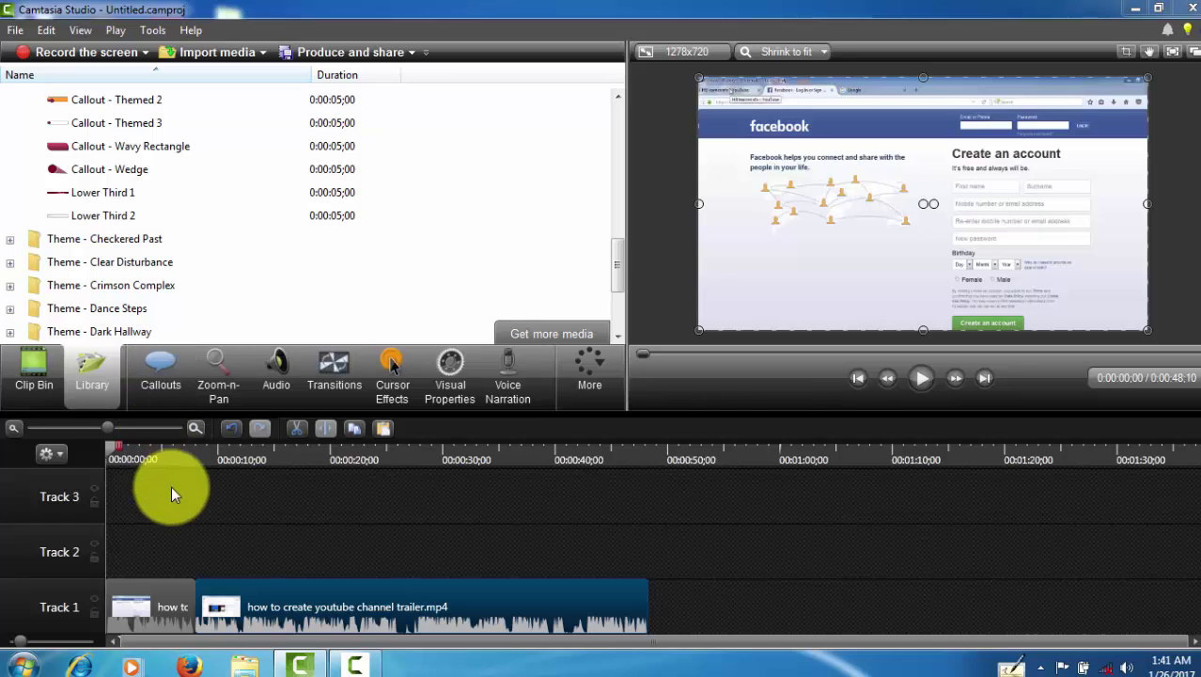
# - Import the Koala image from the Sample Pictures folder into the Clip Bin
pyautogui.click(38, 374)
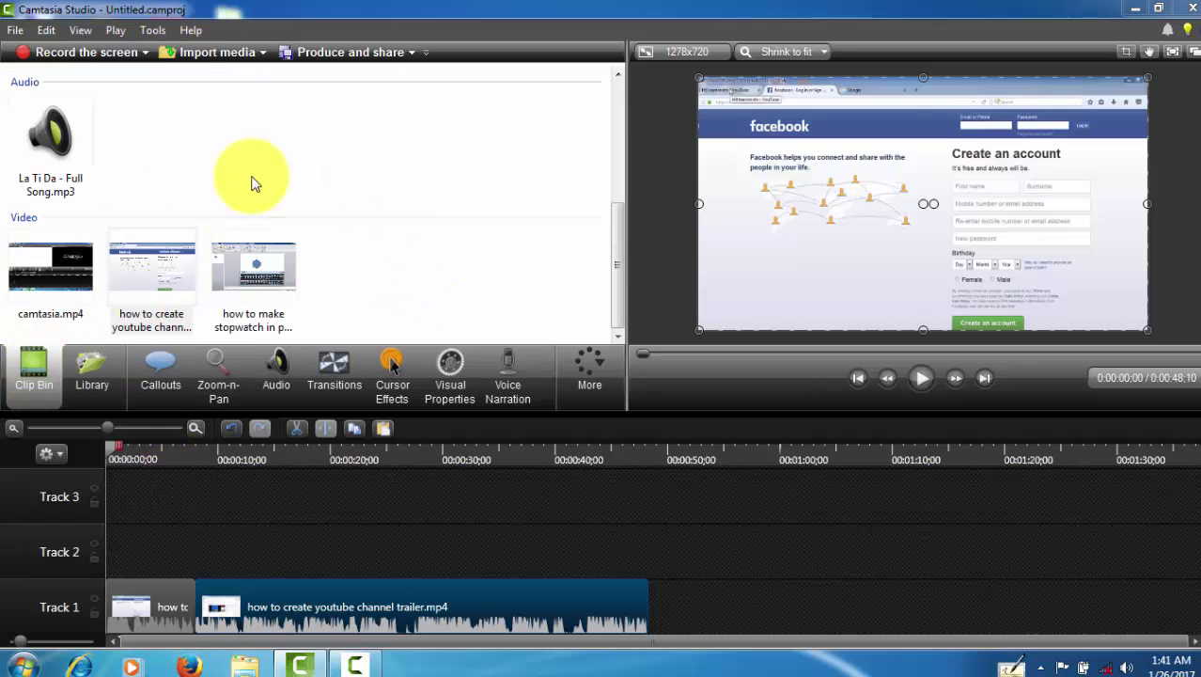
pyautogui.click(214, 55)
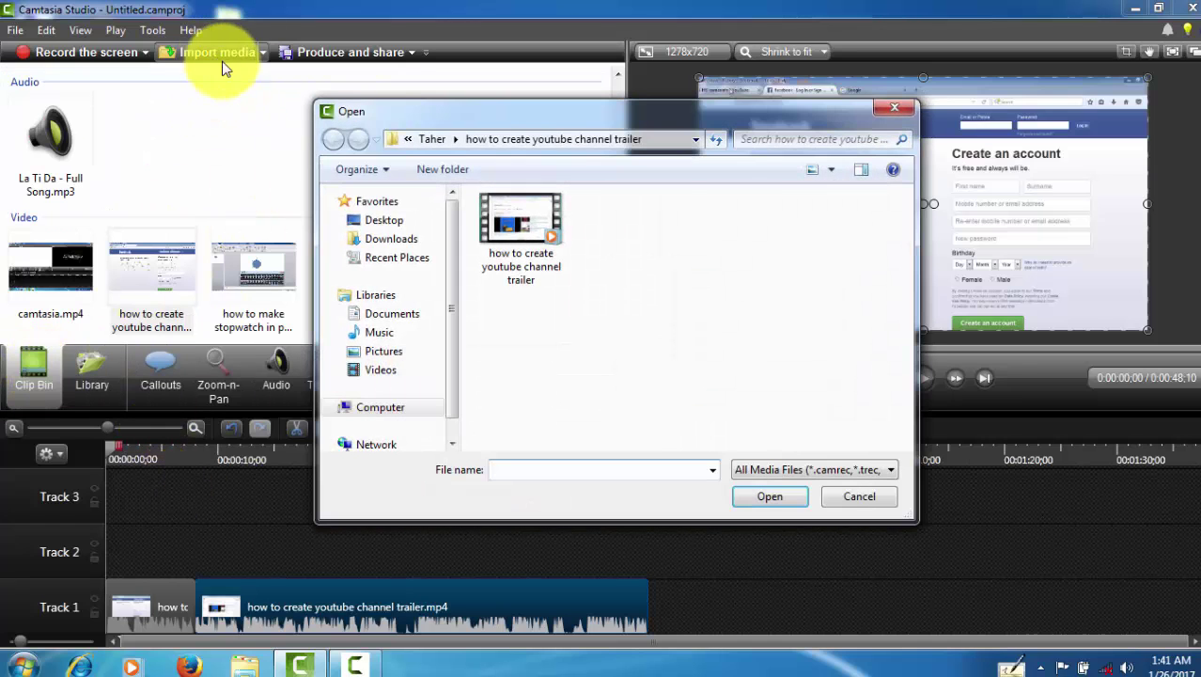
pyautogui.click(375, 355)
pyautogui.doubleClick(532, 309)
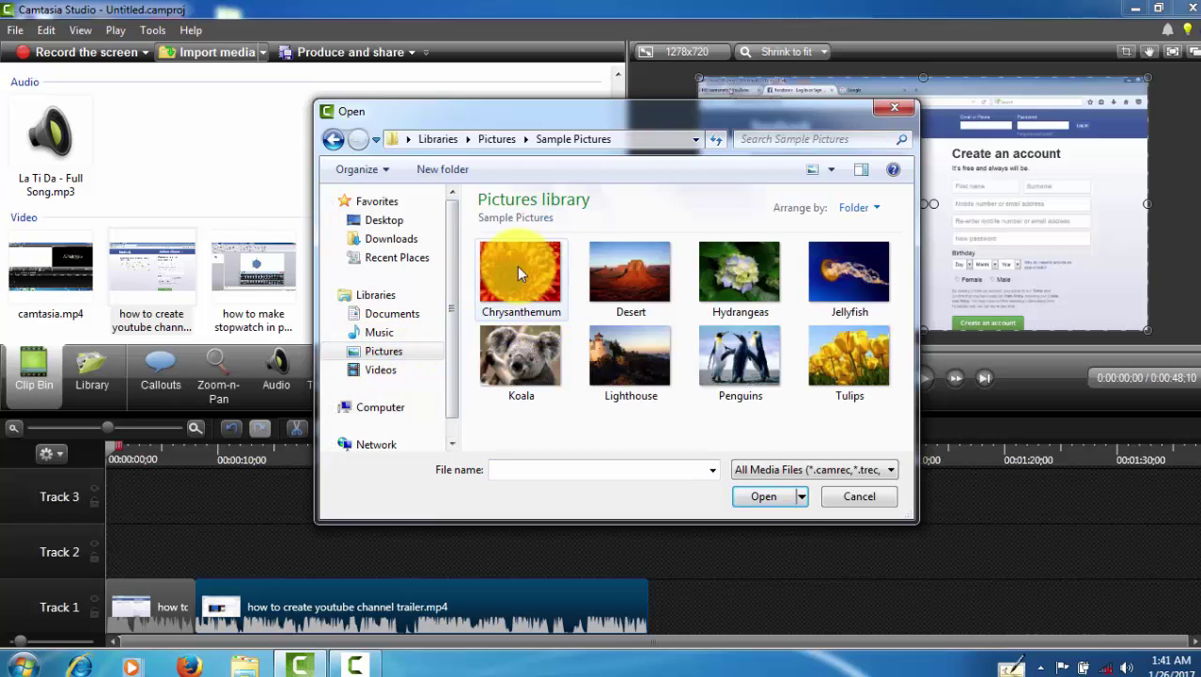
pyautogui.doubleClick(522, 371)
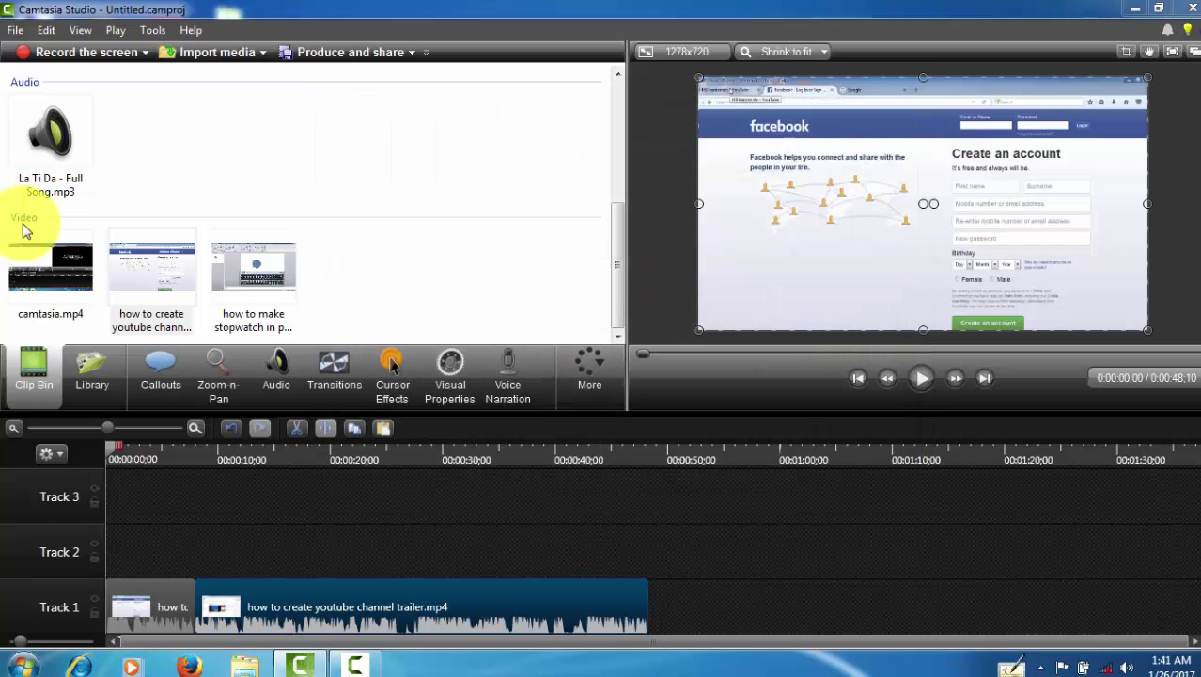
# - Add the Koala image from the Clip Bin to the timeline at the playhead, above the trailer video
pyautogui.moveTo(615, 243); pyautogui.dragTo(610, 111)
pyautogui.click(155, 259)
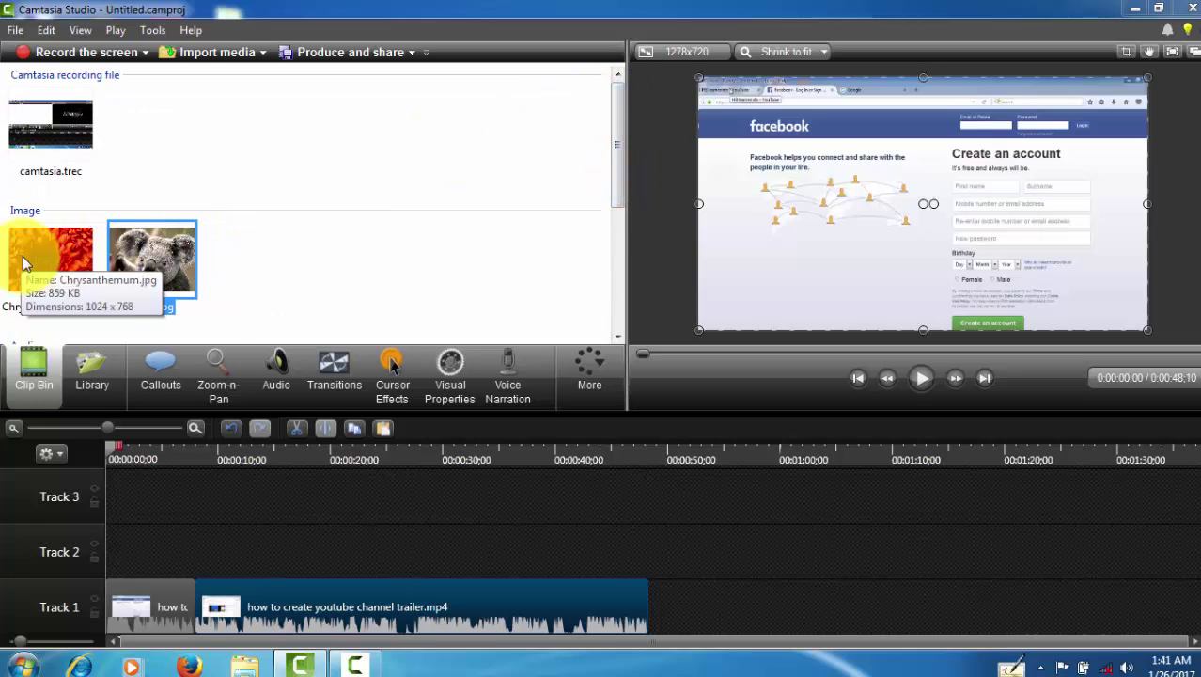
pyautogui.rightClick(28, 259)
pyautogui.rightClick(170, 246)
pyautogui.click(202, 252)
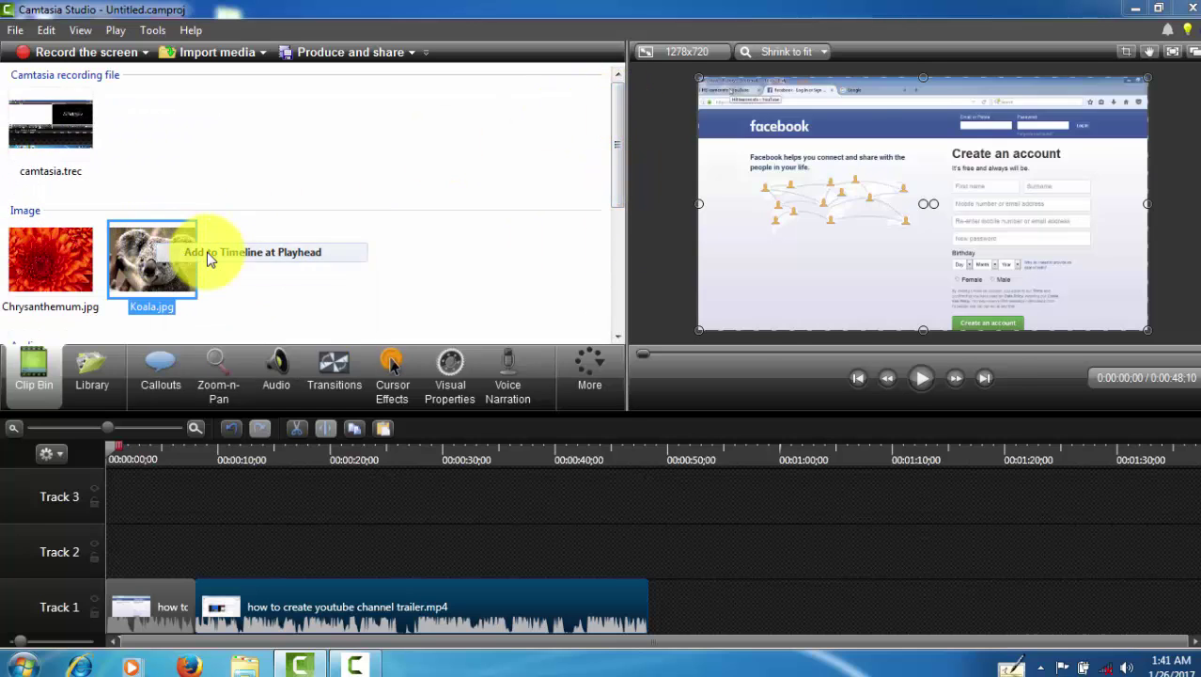
# - Try moving the Koala clip along Track 2 to the end of the trailer, and return it to the timeline start
pyautogui.moveTo(161, 537)
pyautogui.mouseDown()
pyautogui.moveTo(147, 545)
pyautogui.moveTo(230, 535)
pyautogui.moveTo(142, 520)
pyautogui.moveTo(128, 548)
pyautogui.moveTo(642, 546)
pyautogui.moveTo(159, 538)
pyautogui.mouseUp()
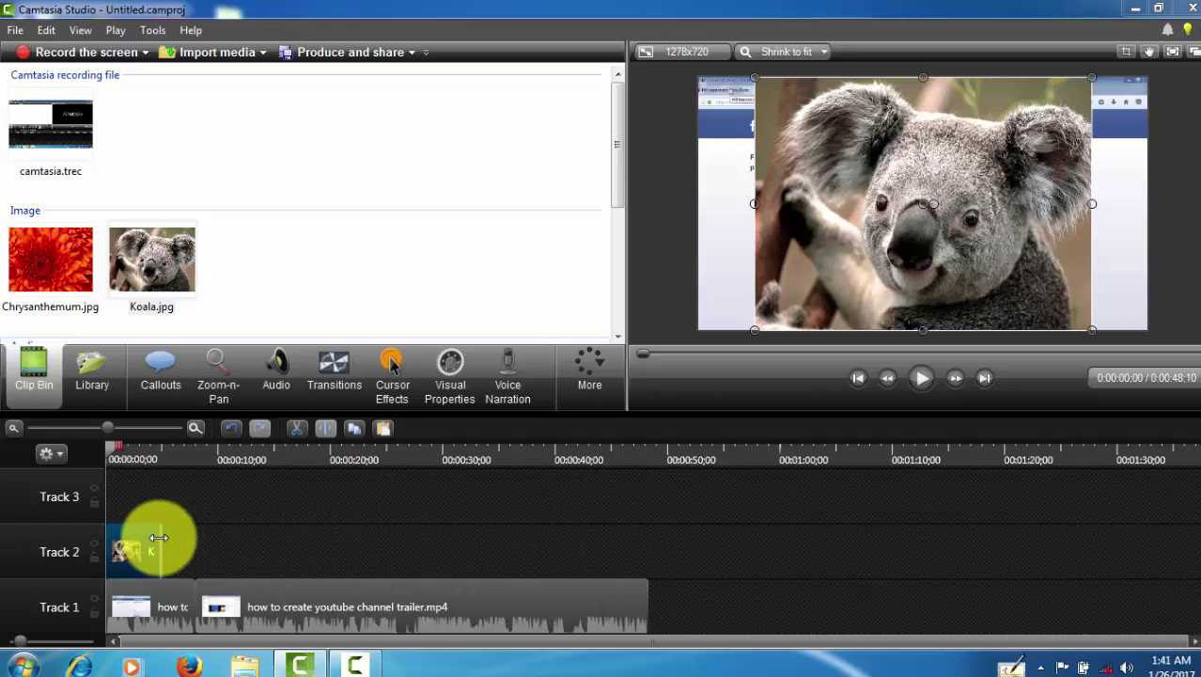
pyautogui.click(124, 542)
pyautogui.press('Delete')
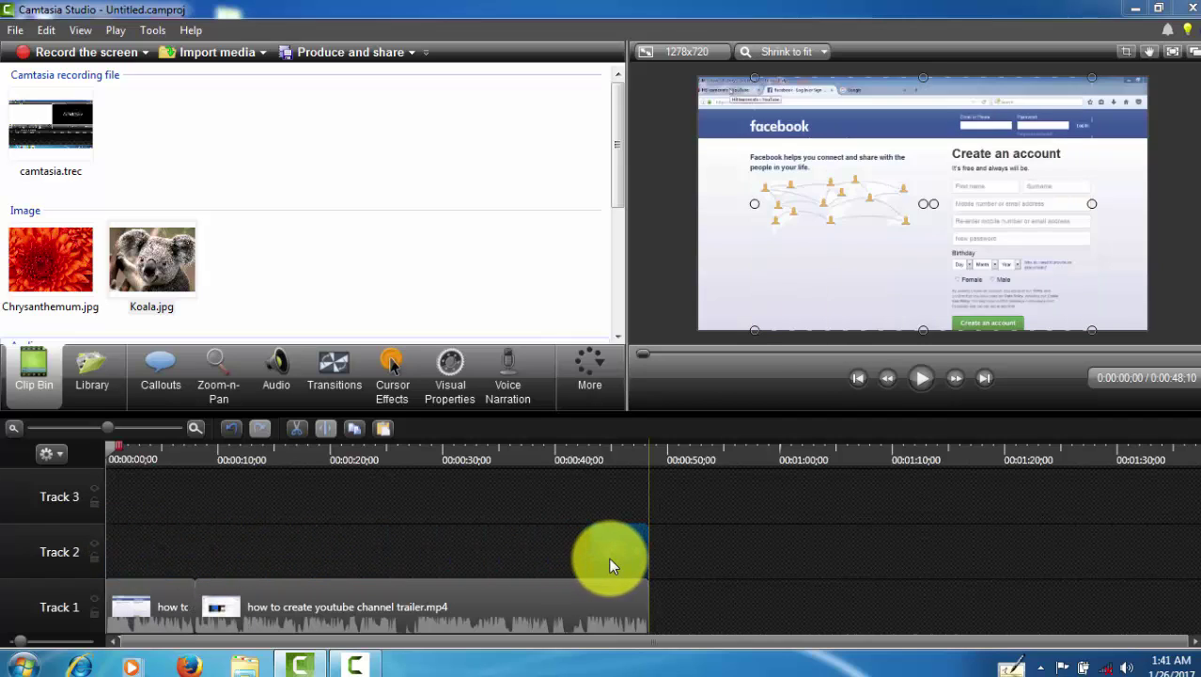
pyautogui.moveTo(608, 557); pyautogui.dragTo(85, 541)
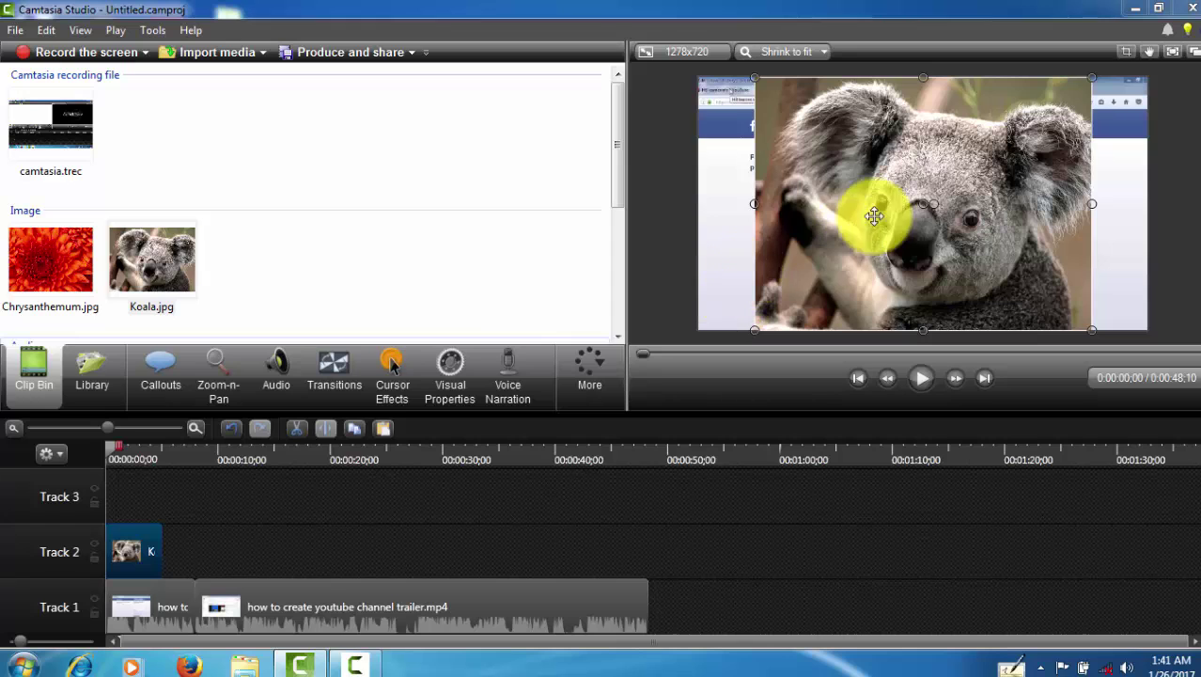
# - Shrink the Koala image to a small picture and place it in the upper-left corner of the video frame
pyautogui.moveTo(757, 324); pyautogui.dragTo(725, 95)
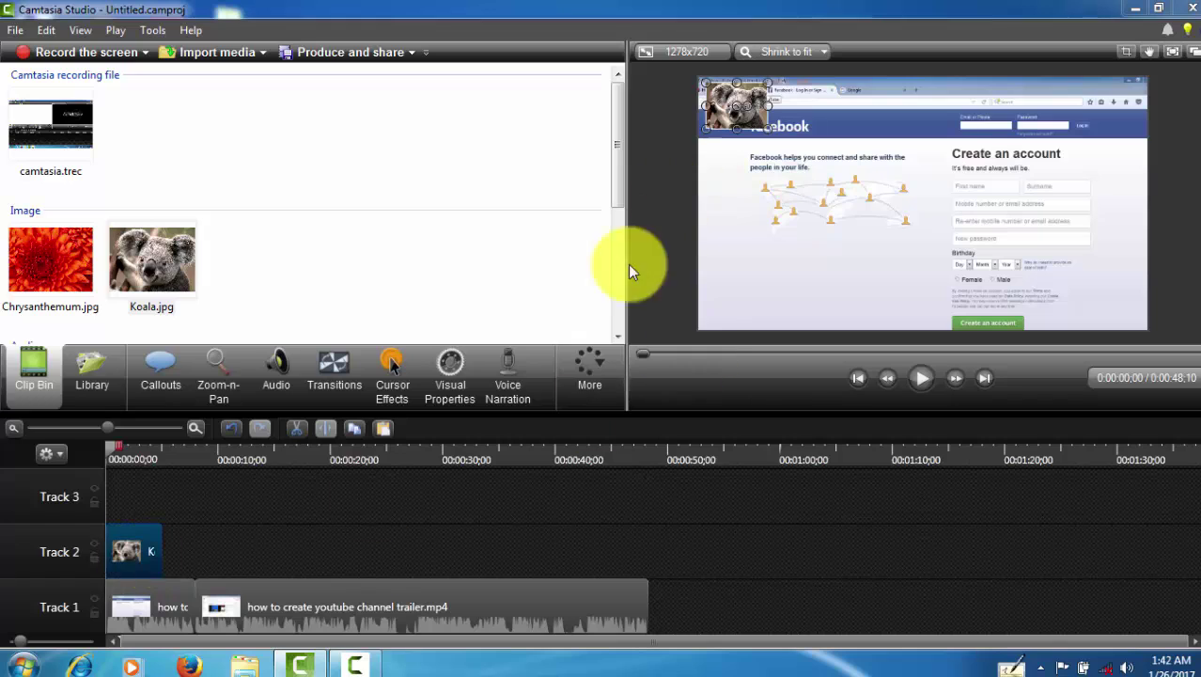
pyautogui.click(243, 541)
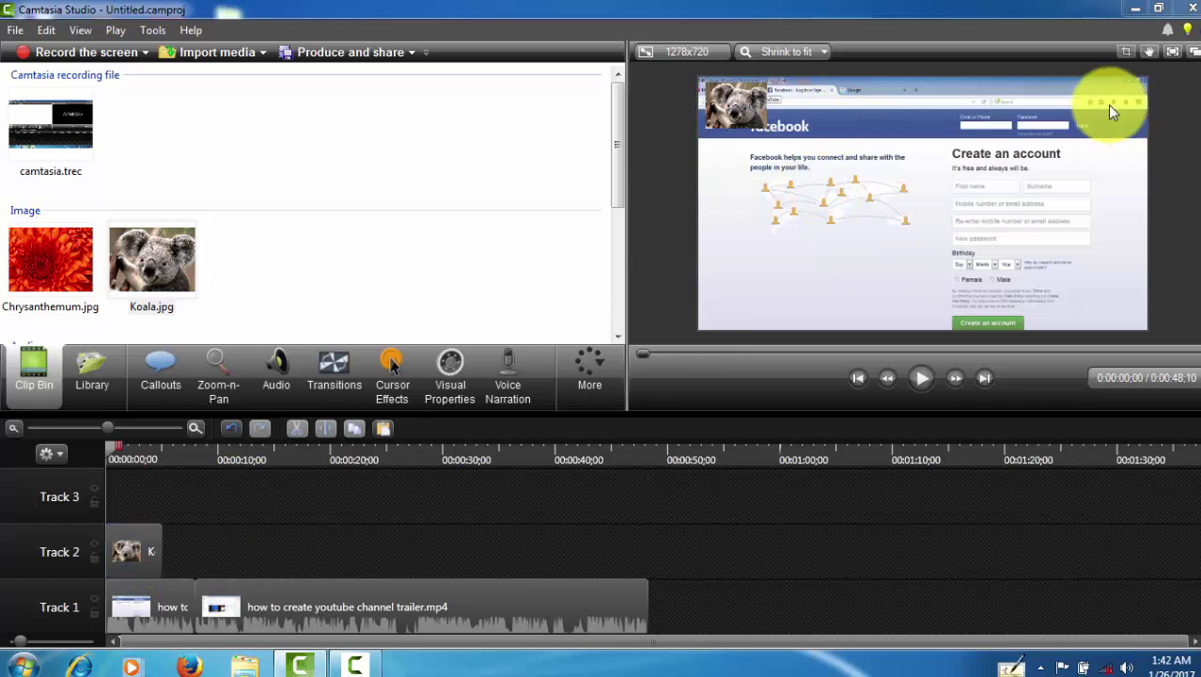
# - Add a blue seal-shaped text callout at the playhead, and shrink it into the upper-right corner of the video frame
pyautogui.click(169, 391)
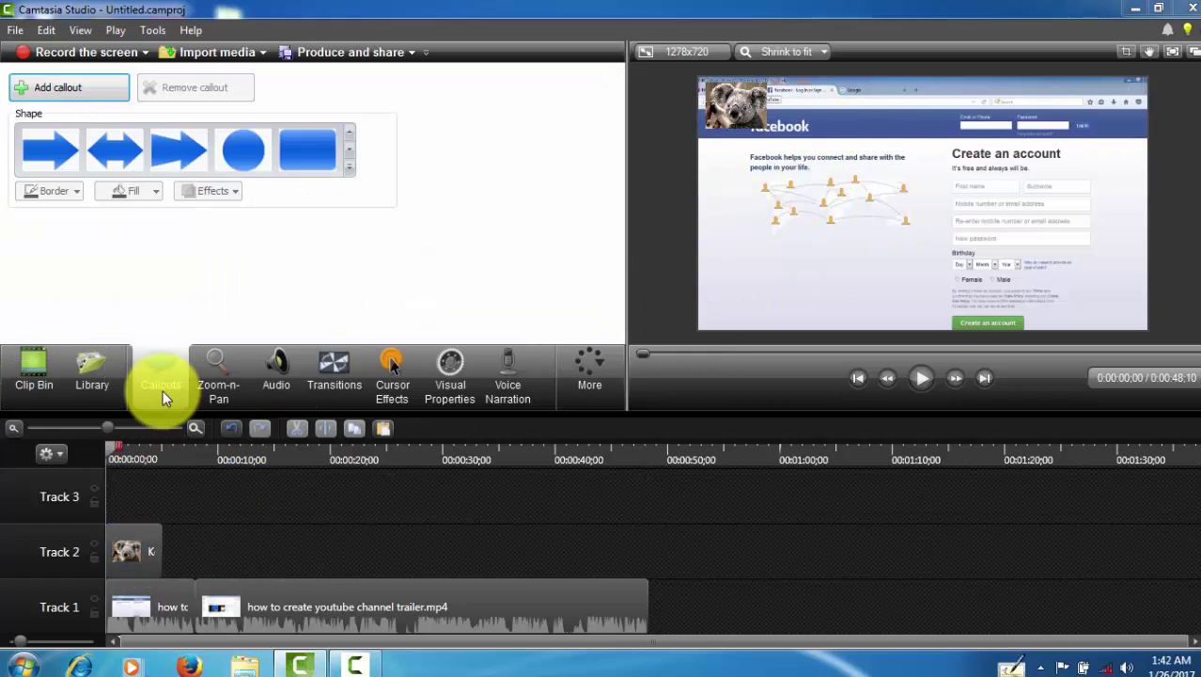
pyautogui.click(348, 169)
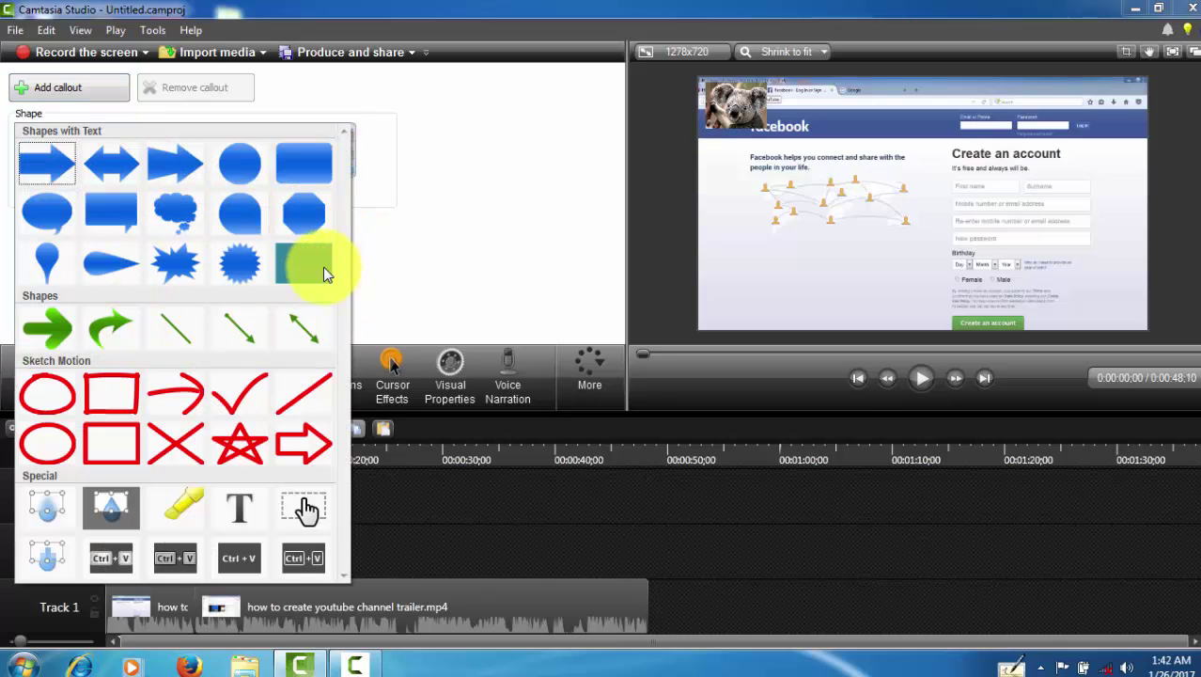
pyautogui.click(234, 267)
pyautogui.click(234, 267)
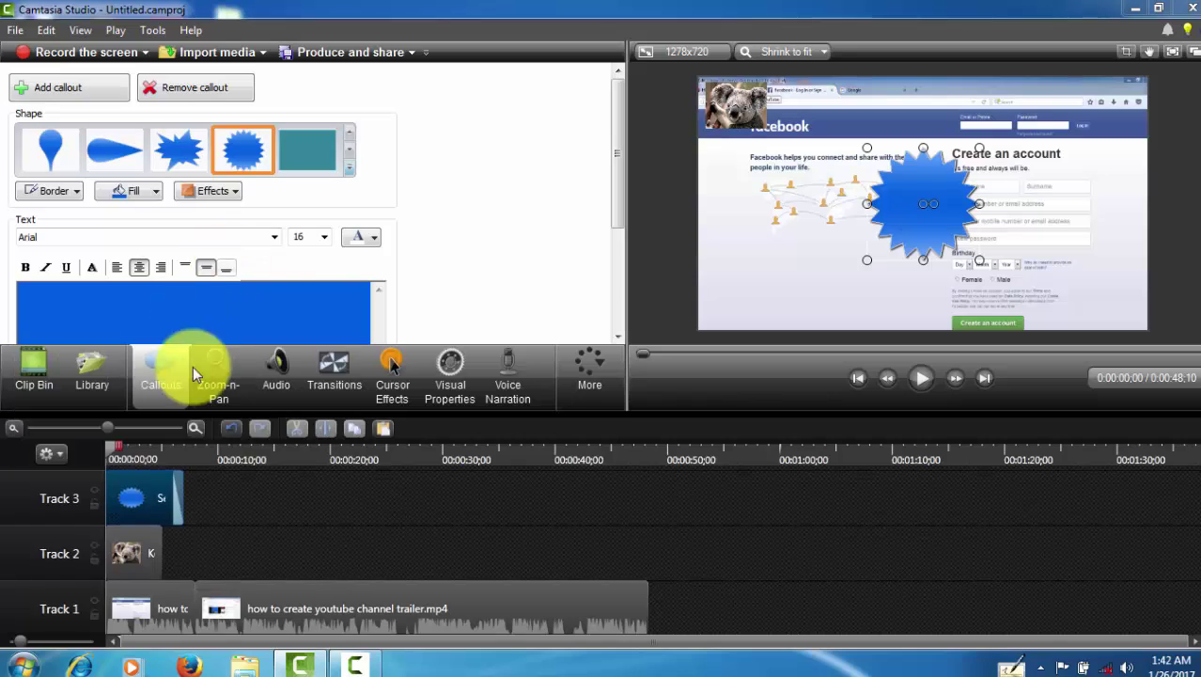
pyautogui.moveTo(917, 199); pyautogui.dragTo(1072, 101)
pyautogui.moveTo(1053, 150); pyautogui.dragTo(1083, 102)
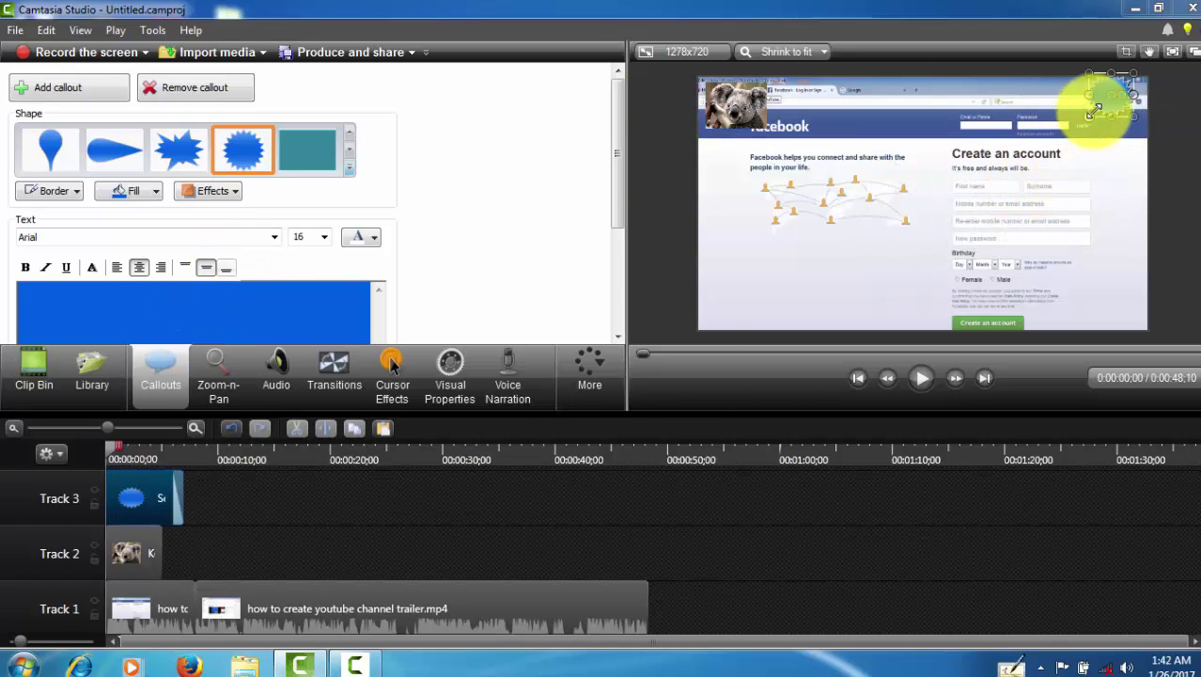
pyautogui.click(335, 529)
# - Select the seal callout on Track 3 and enter the text "gu" in it
pyautogui.click(120, 508)
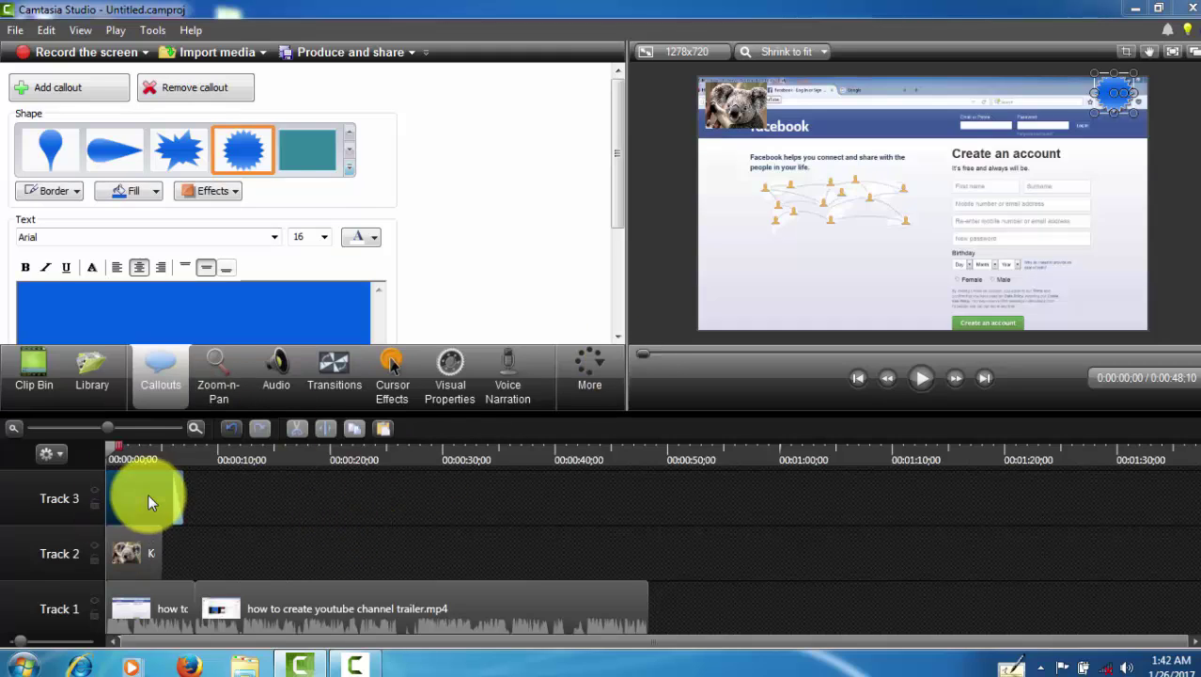
pyautogui.click(206, 301)
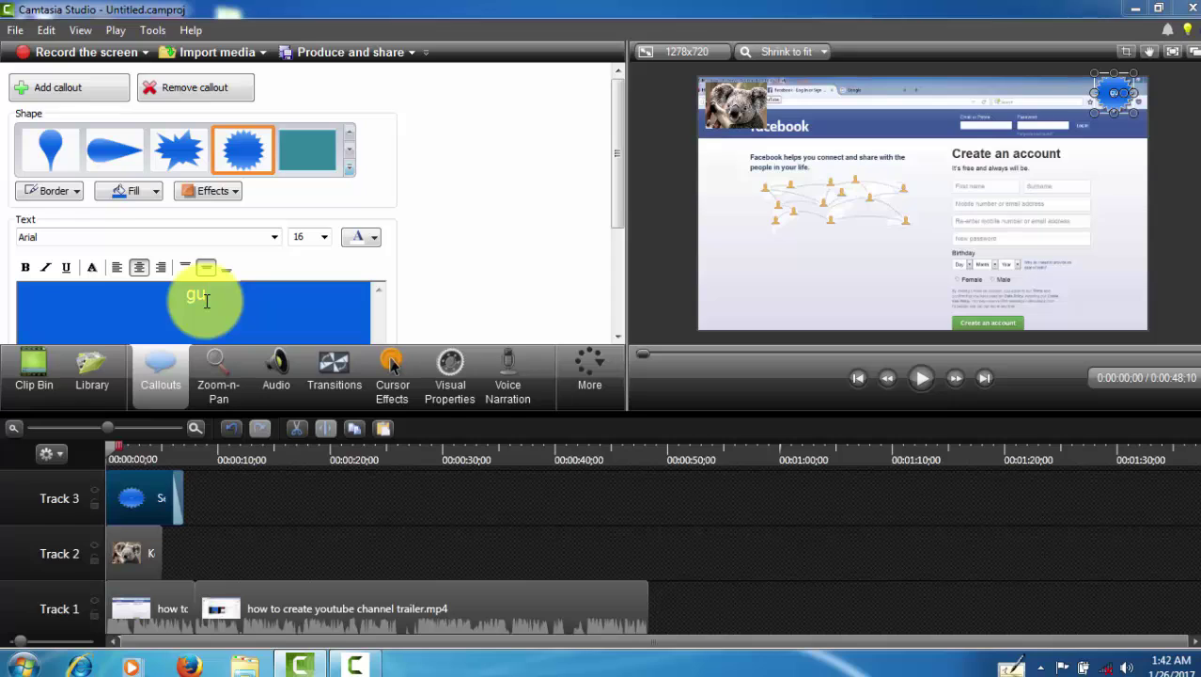
pyautogui.write('gu')
# - Format the seal callout's text as bold, italic and underlined, with font size 26 and red color
pyautogui.moveTo(214, 290); pyautogui.dragTo(5, 273)
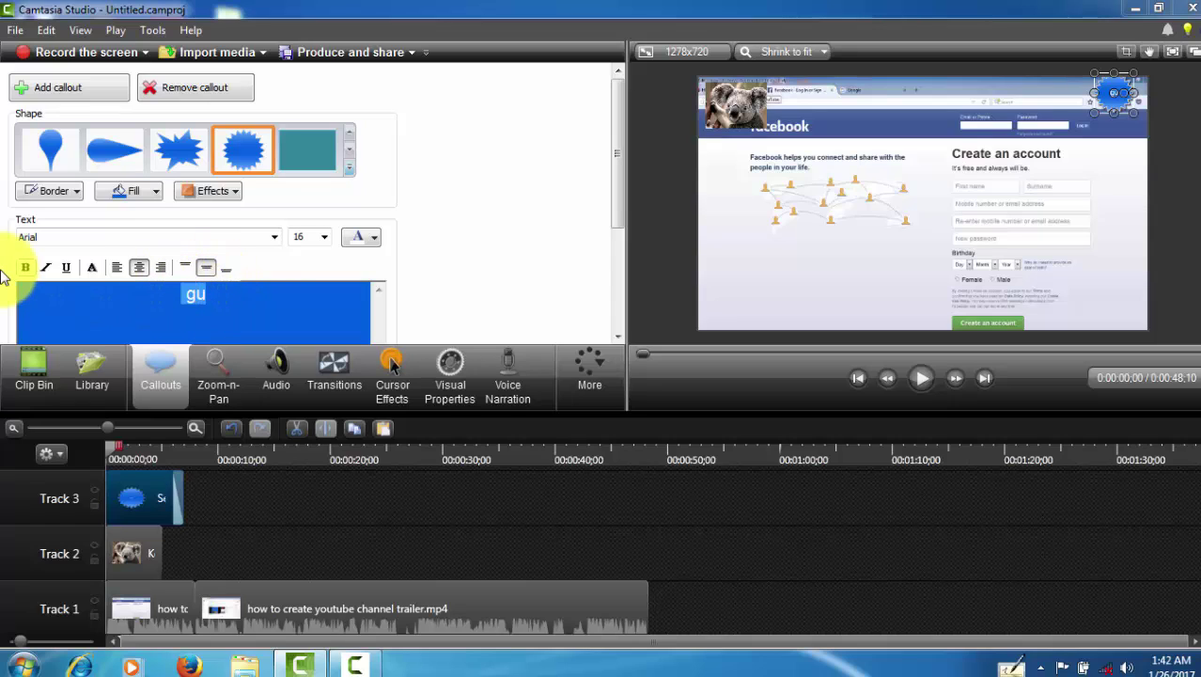
pyautogui.click(25, 267)
pyautogui.click(46, 267)
pyautogui.click(66, 267)
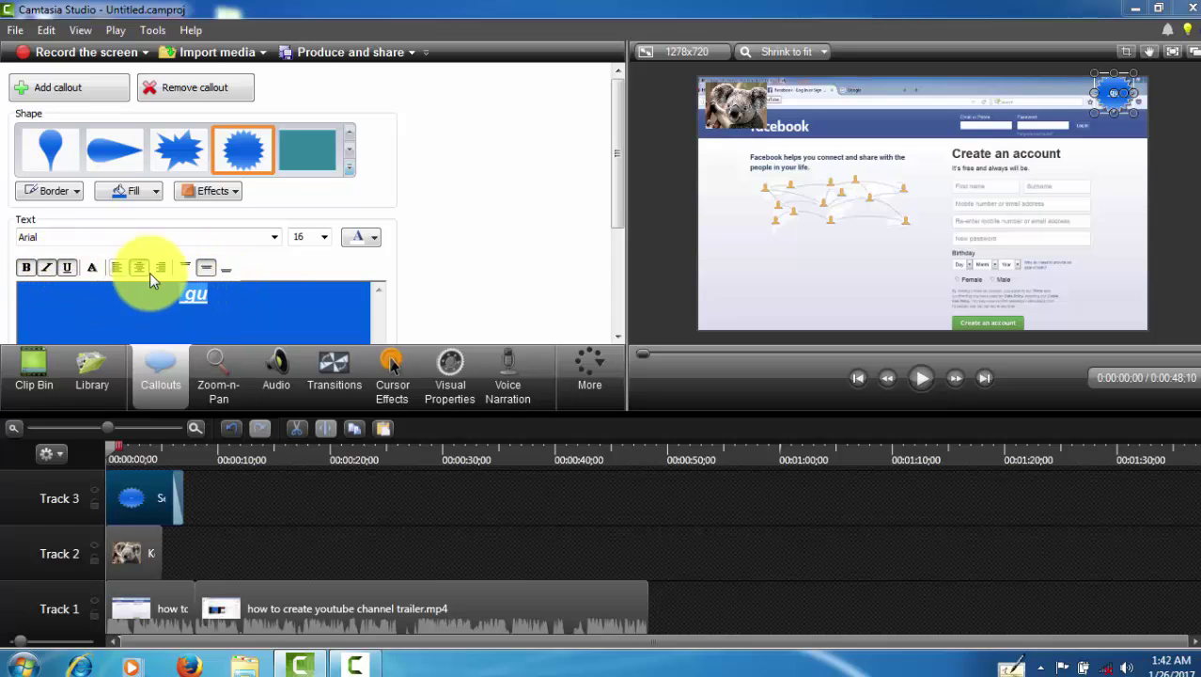
pyautogui.click(323, 237)
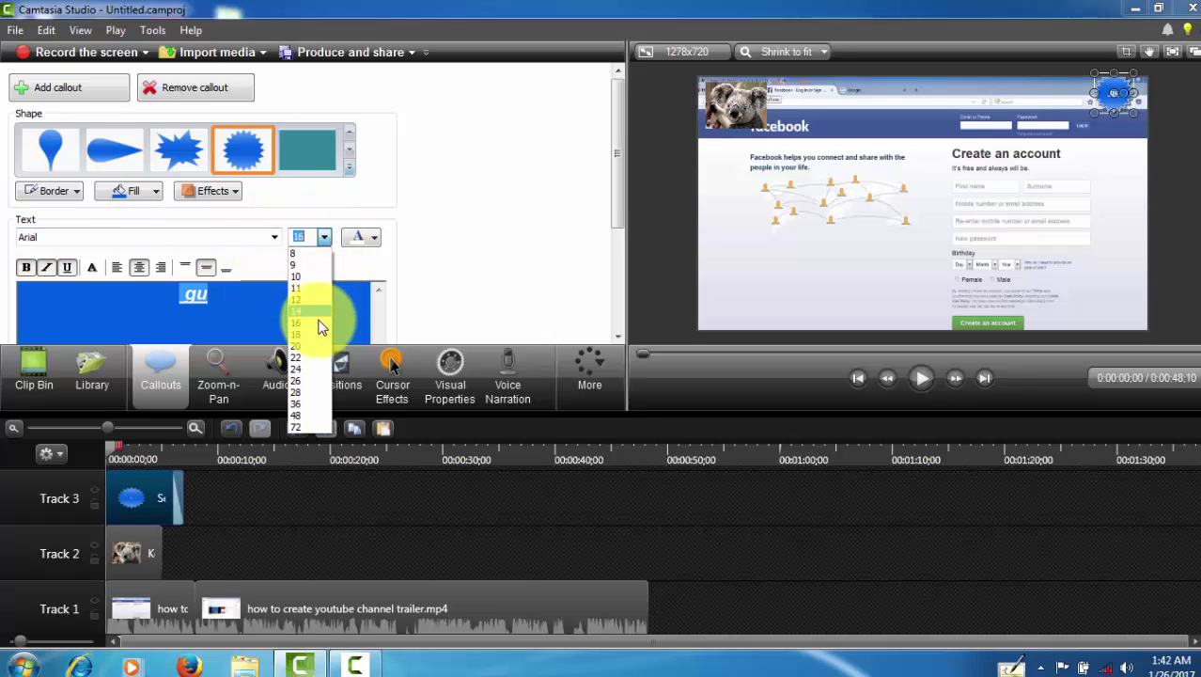
pyautogui.click(309, 378)
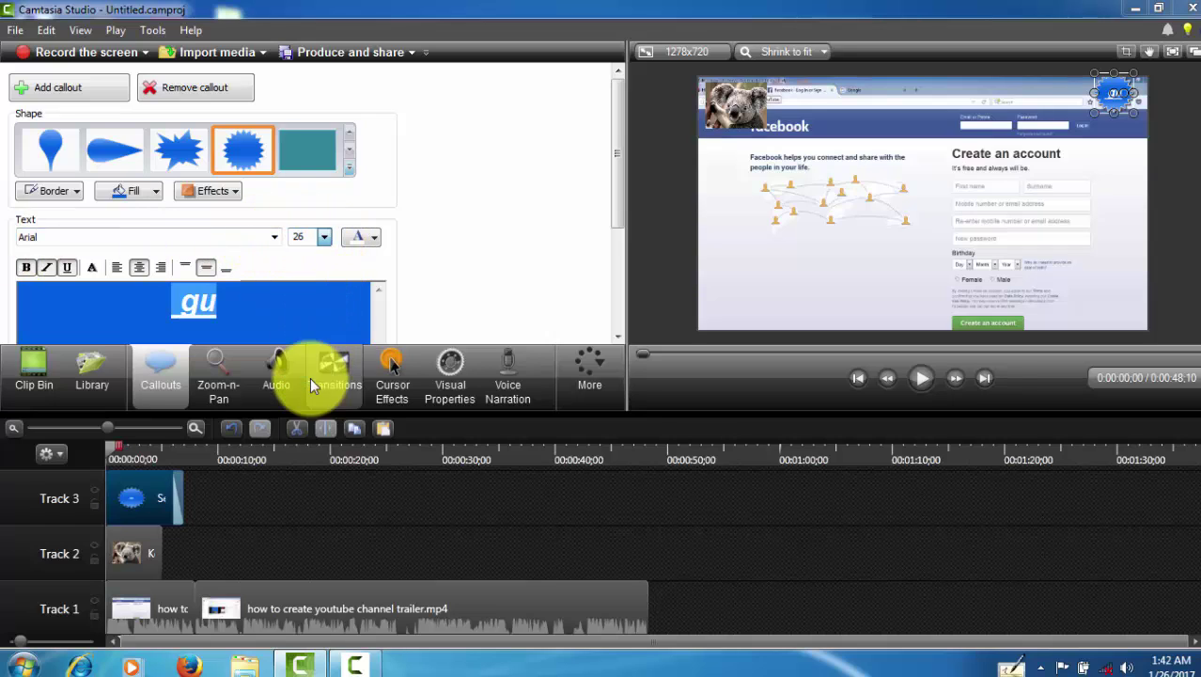
pyautogui.click(367, 239)
pyautogui.click(380, 279)
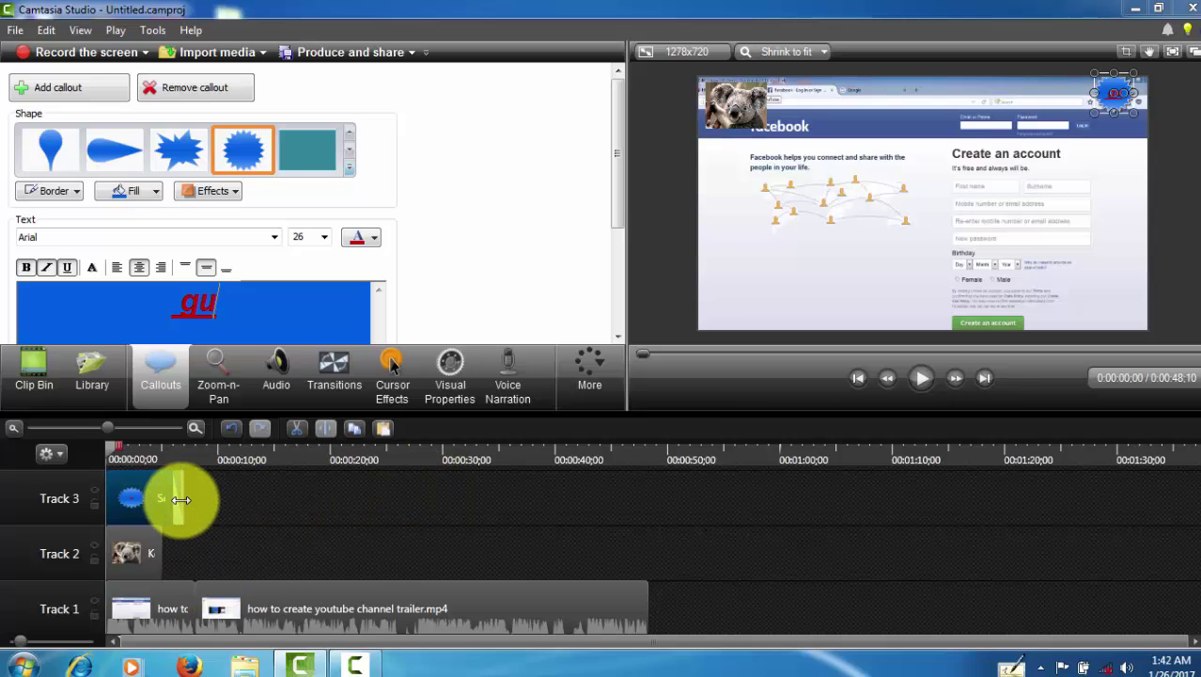
# - Extend the seal callout on Track 3 to end together with the trailer video on Track 1
pyautogui.moveTo(180, 499); pyautogui.dragTo(646, 470)
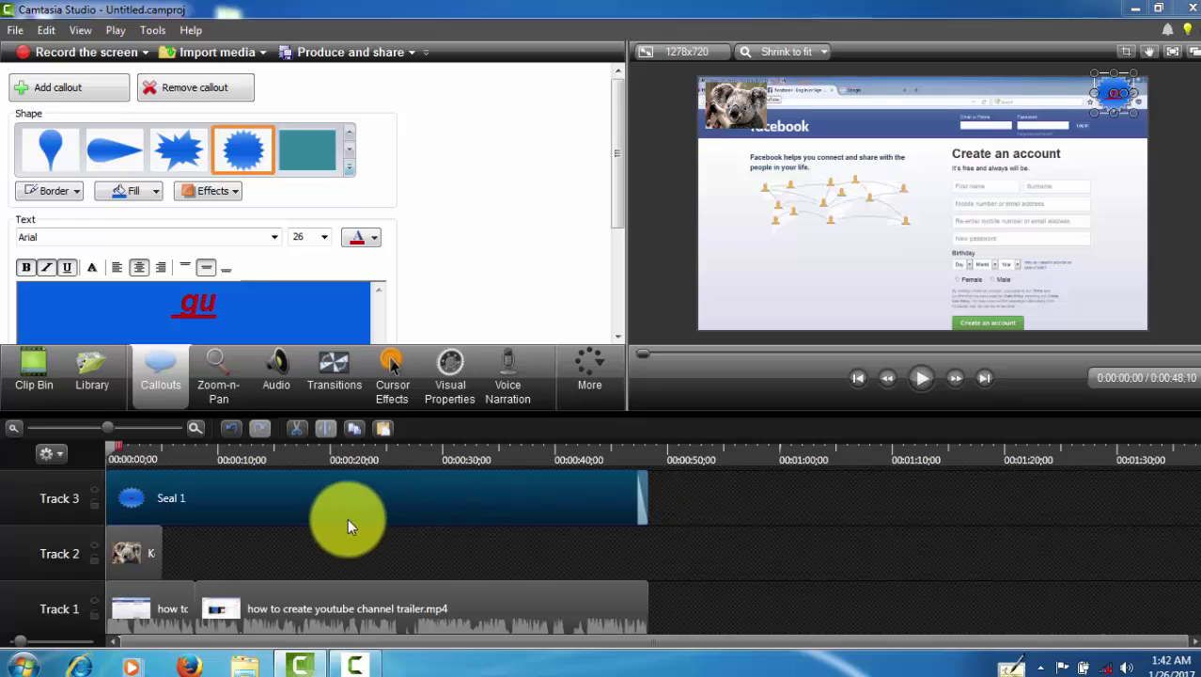
pyautogui.click(342, 565)
pyautogui.click(308, 509)
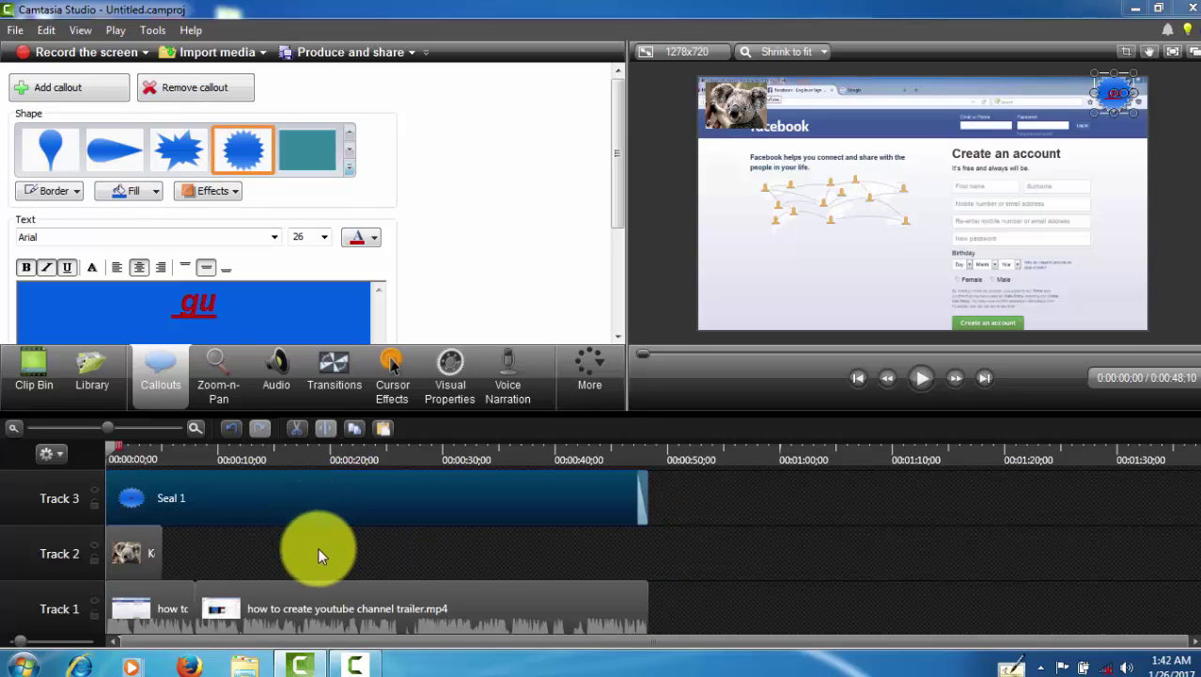
# - Adjust the Zoom-n-Pan rectangle at the timeline start, ending with it around the full video frame
pyautogui.click(224, 392)
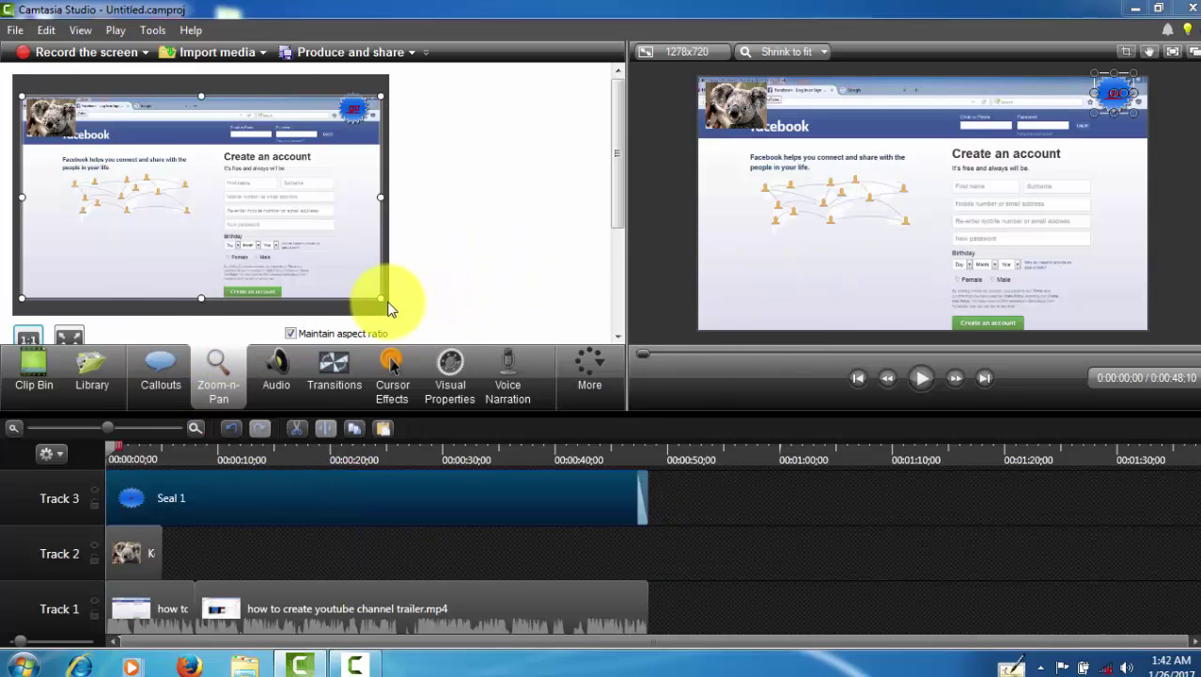
pyautogui.moveTo(387, 302)
pyautogui.mouseDown()
pyautogui.moveTo(167, 177)
pyautogui.moveTo(327, 243)
pyautogui.moveTo(324, 266)
pyautogui.moveTo(382, 286)
pyautogui.moveTo(382, 299)
pyautogui.mouseUp()
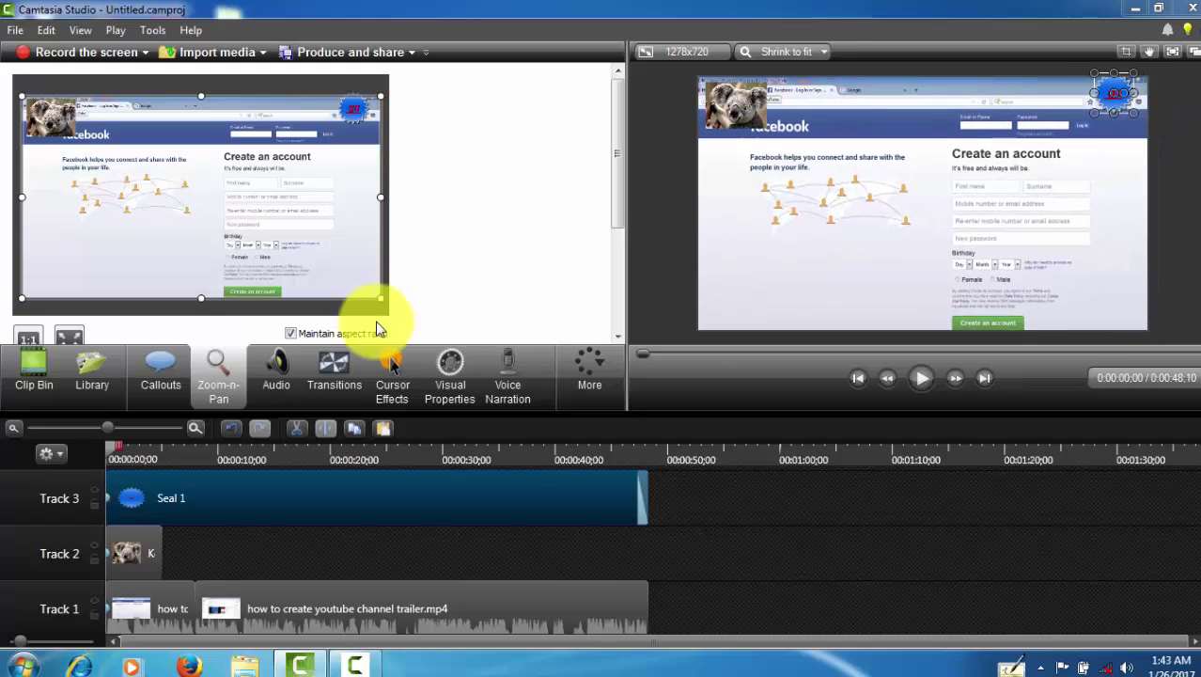
# - Change the seal callout's shape to Spotlight, and enlarge and move it over the "Create an account" heading
pyautogui.click(158, 387)
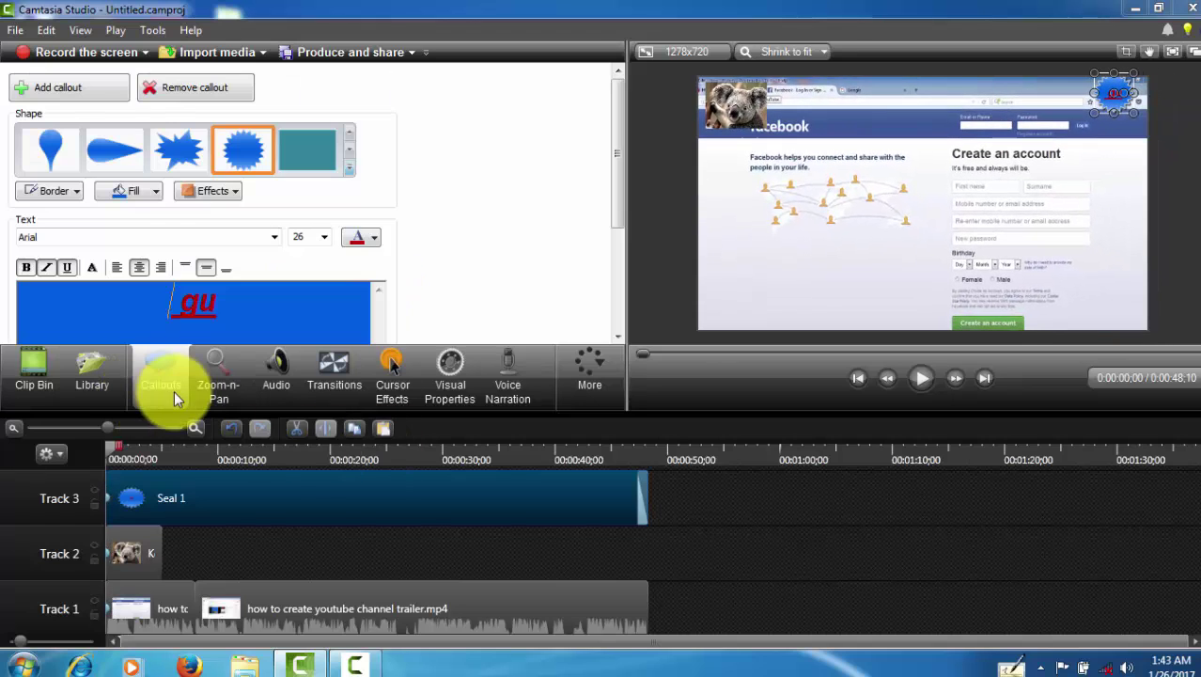
pyautogui.click(347, 174)
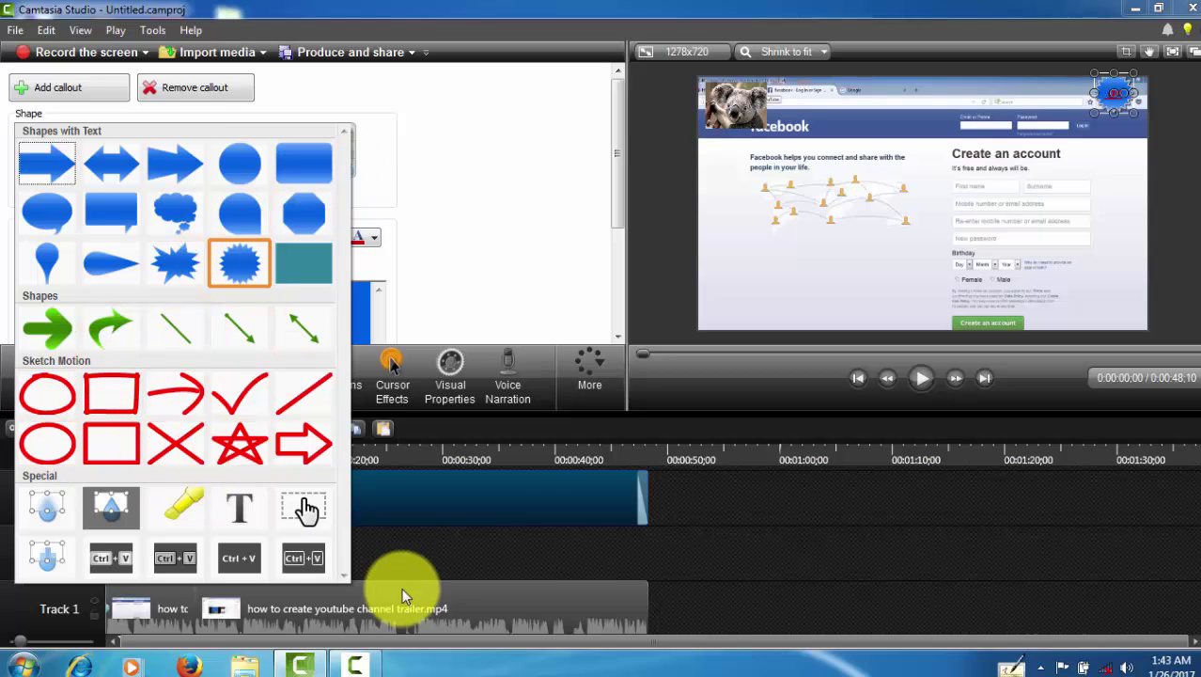
pyautogui.click(112, 507)
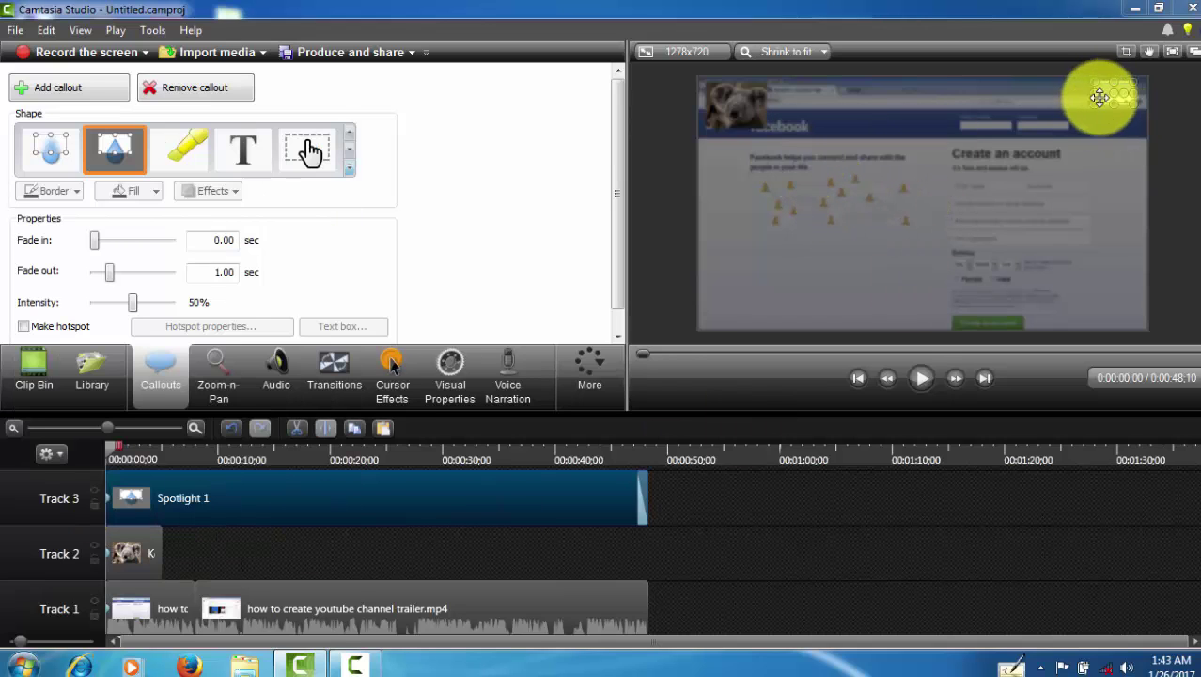
pyautogui.moveTo(1114, 93); pyautogui.dragTo(1025, 187)
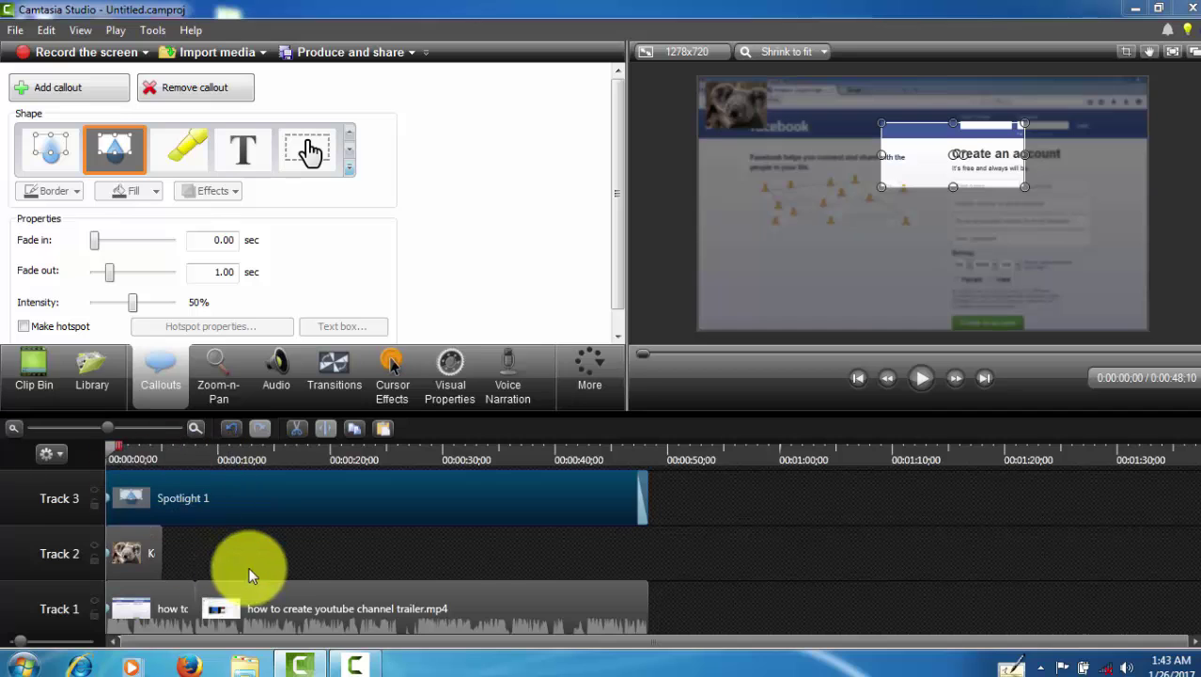
# - Shorten the Spotlight callout on Track 3 to about 1 second and move it over the Facebook network graphic
pyautogui.moveTo(1182, 568); pyautogui.dragTo(1158, 499)
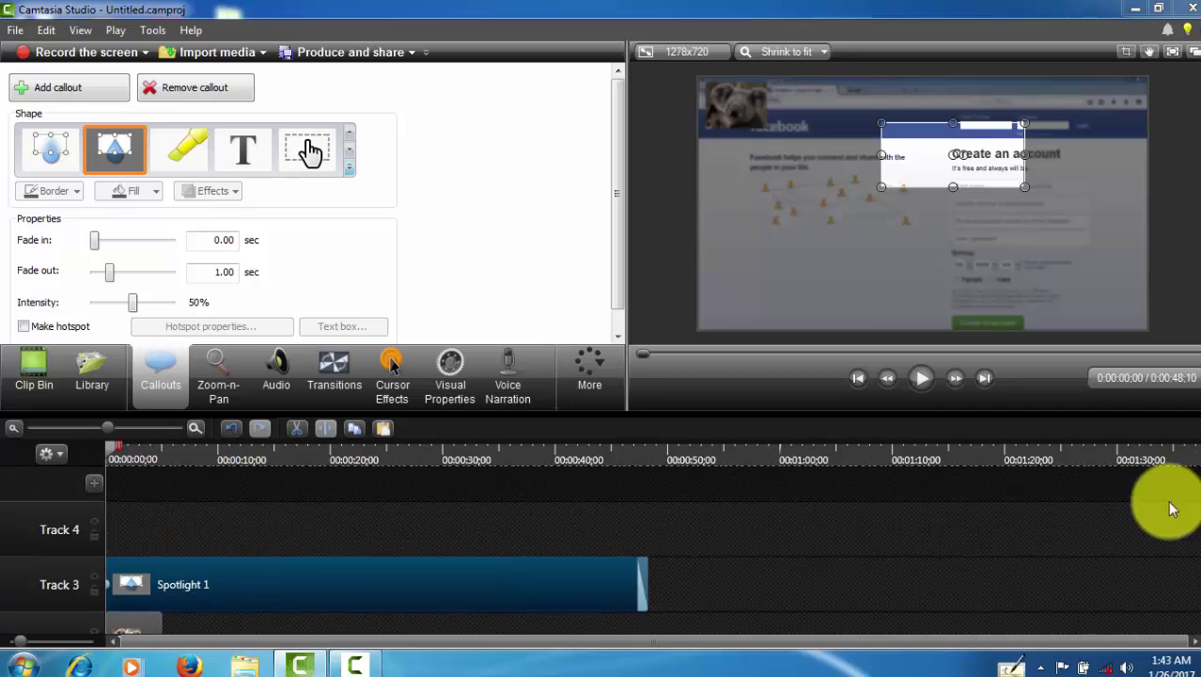
pyautogui.click(311, 554)
pyautogui.scroll(-1, 310, 558)
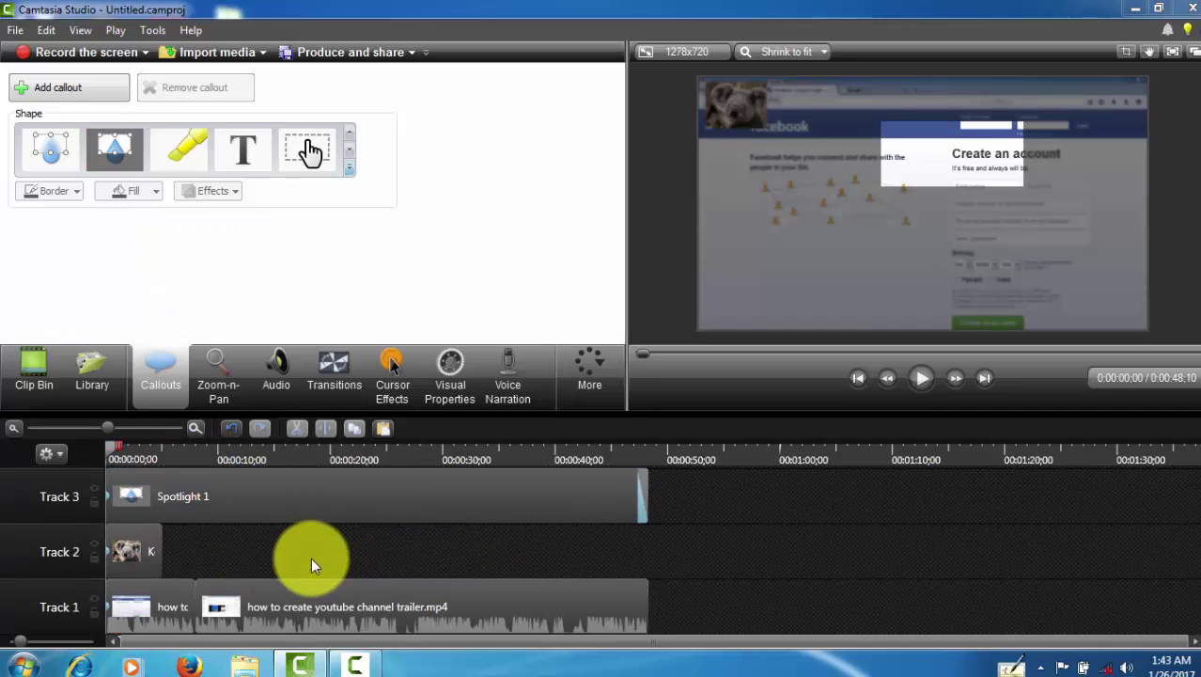
pyautogui.scroll(1, 310, 558)
pyautogui.click(485, 557)
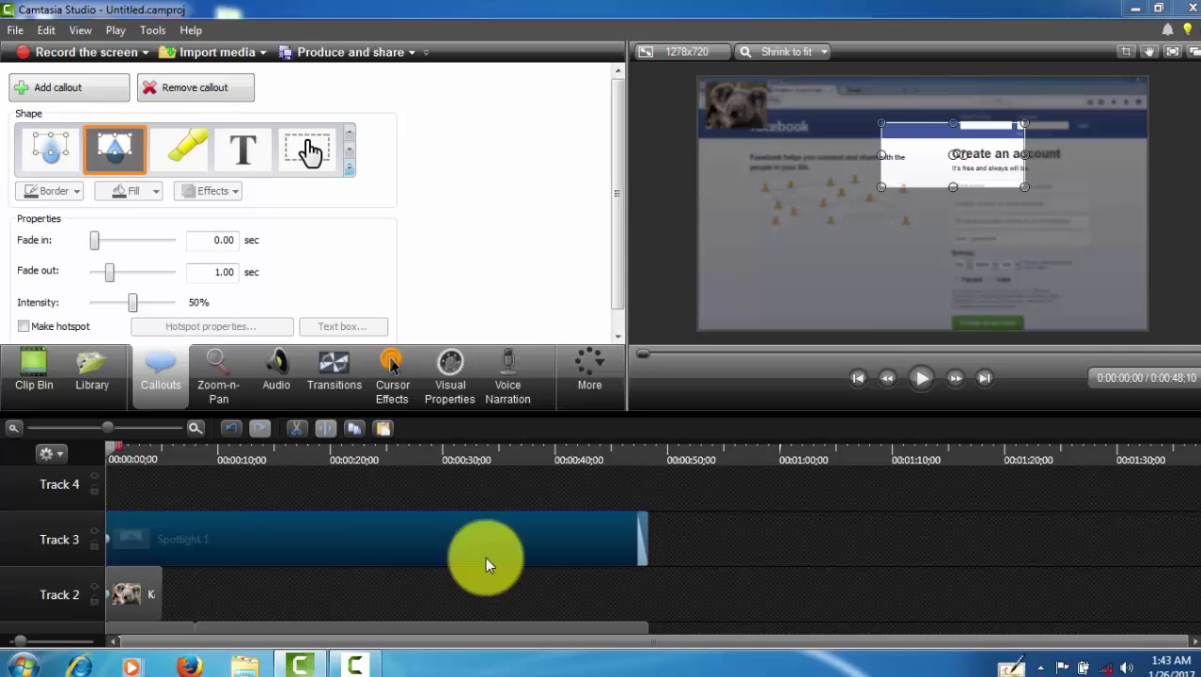
pyautogui.moveTo(645, 539); pyautogui.dragTo(496, 546)
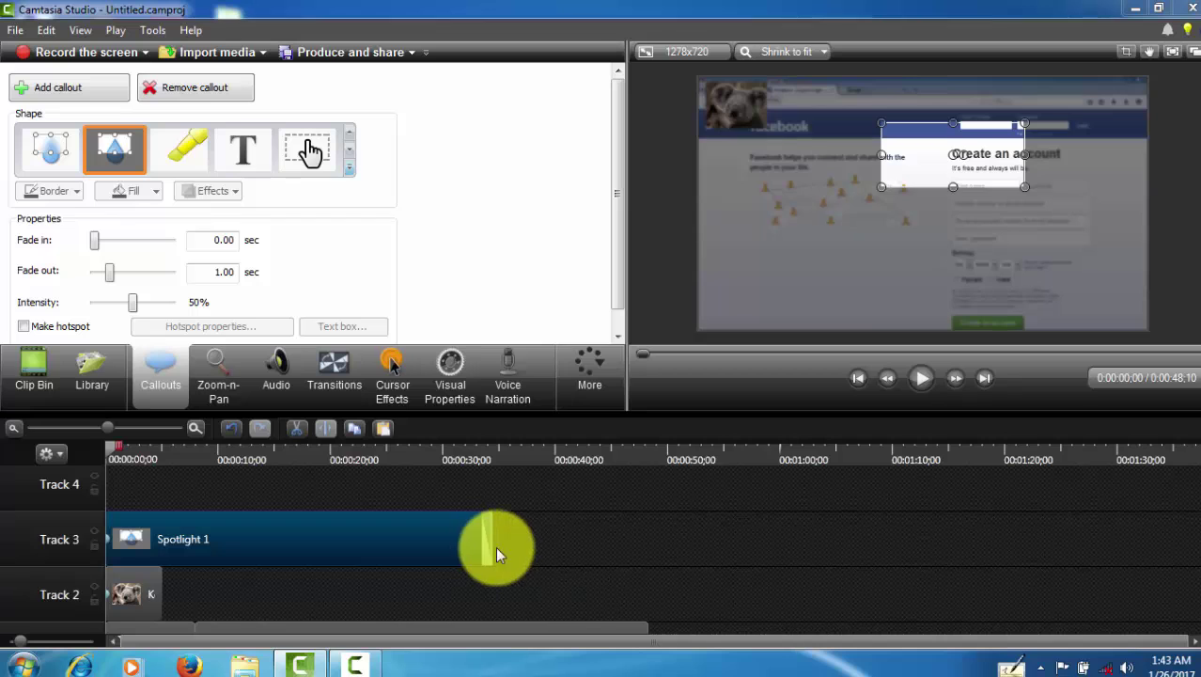
pyautogui.moveTo(910, 164); pyautogui.dragTo(802, 193)
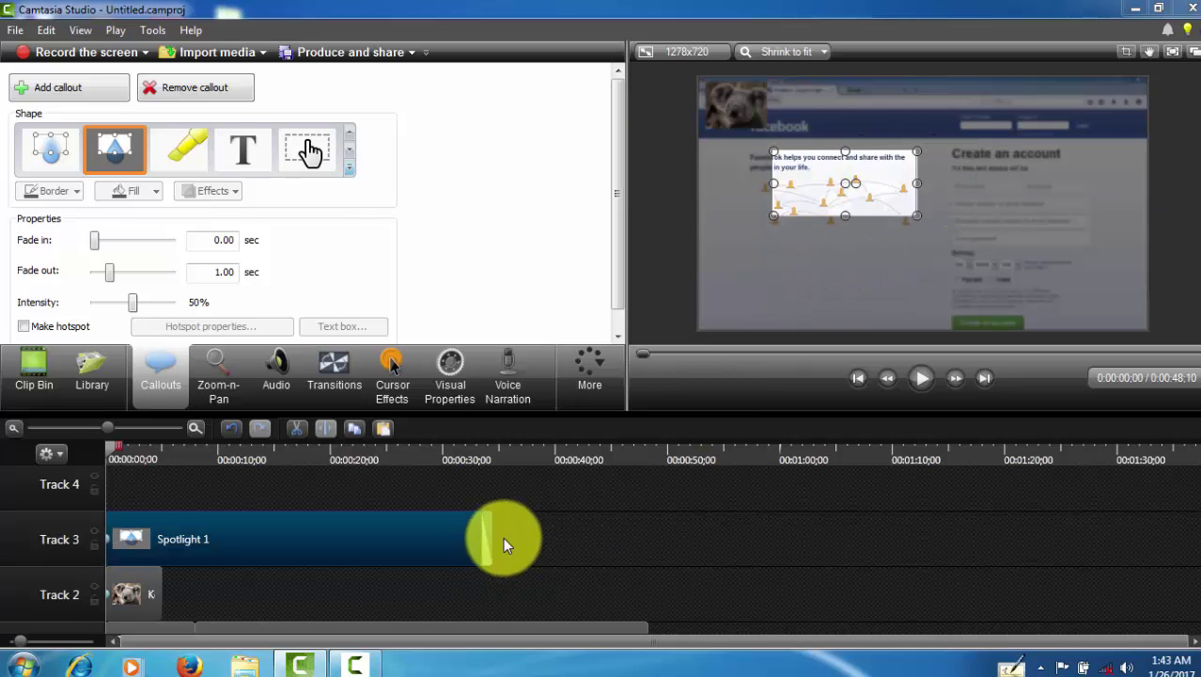
pyautogui.moveTo(493, 532); pyautogui.dragTo(114, 529)
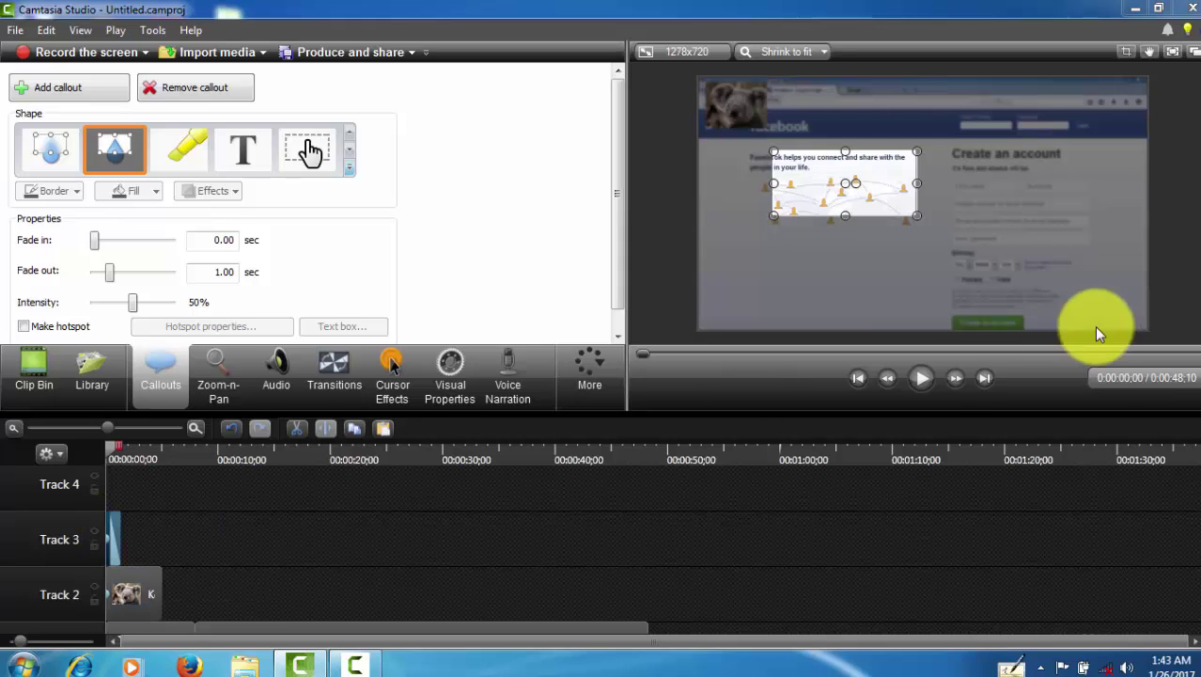
# - Play the first few seconds to preview the spotlight effect, and return the playhead to the timeline start
pyautogui.click(920, 378)
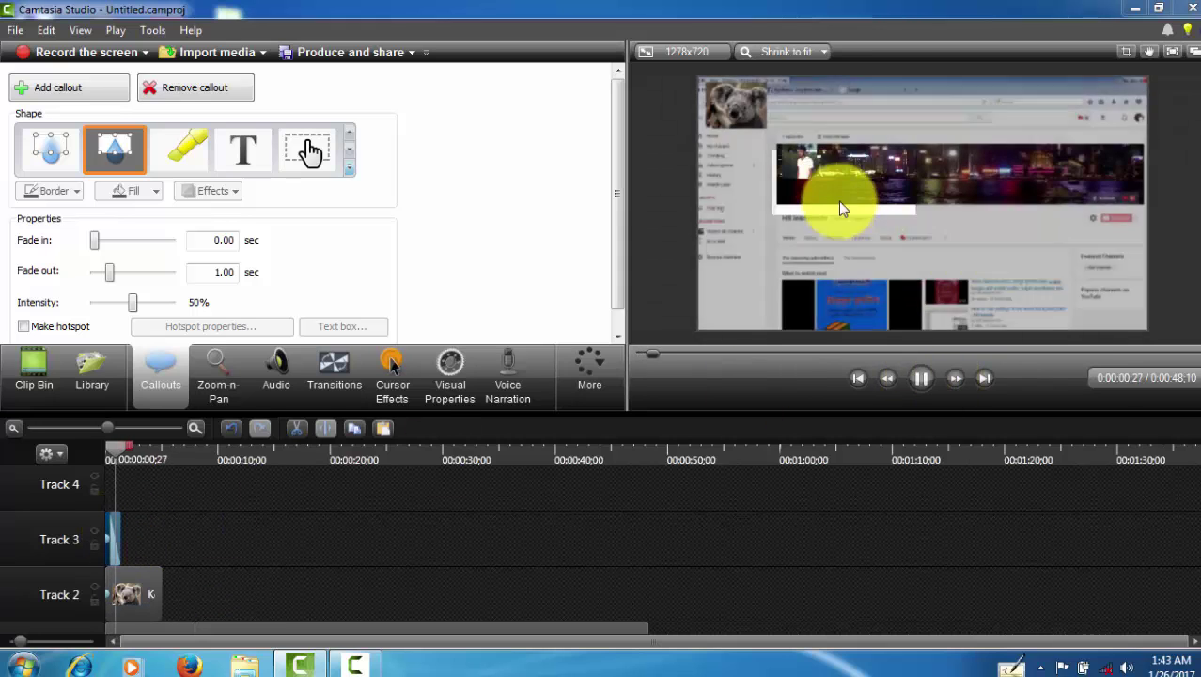
pyautogui.click(920, 377)
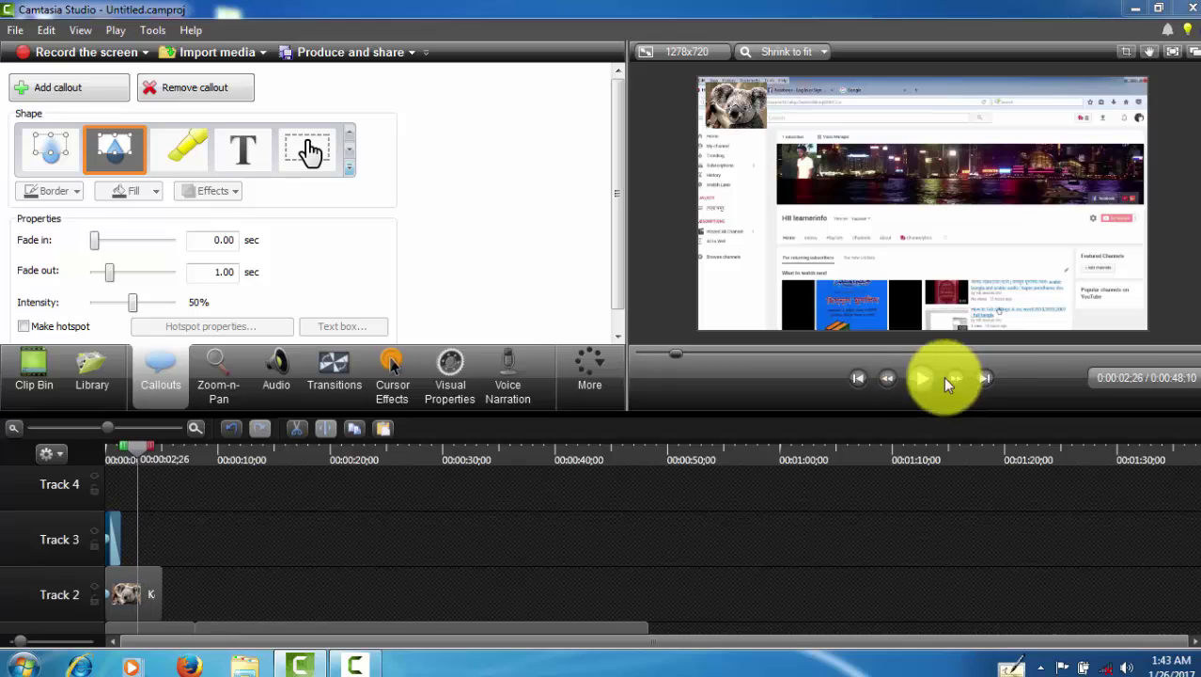
pyautogui.moveTo(138, 448); pyautogui.dragTo(75, 445)
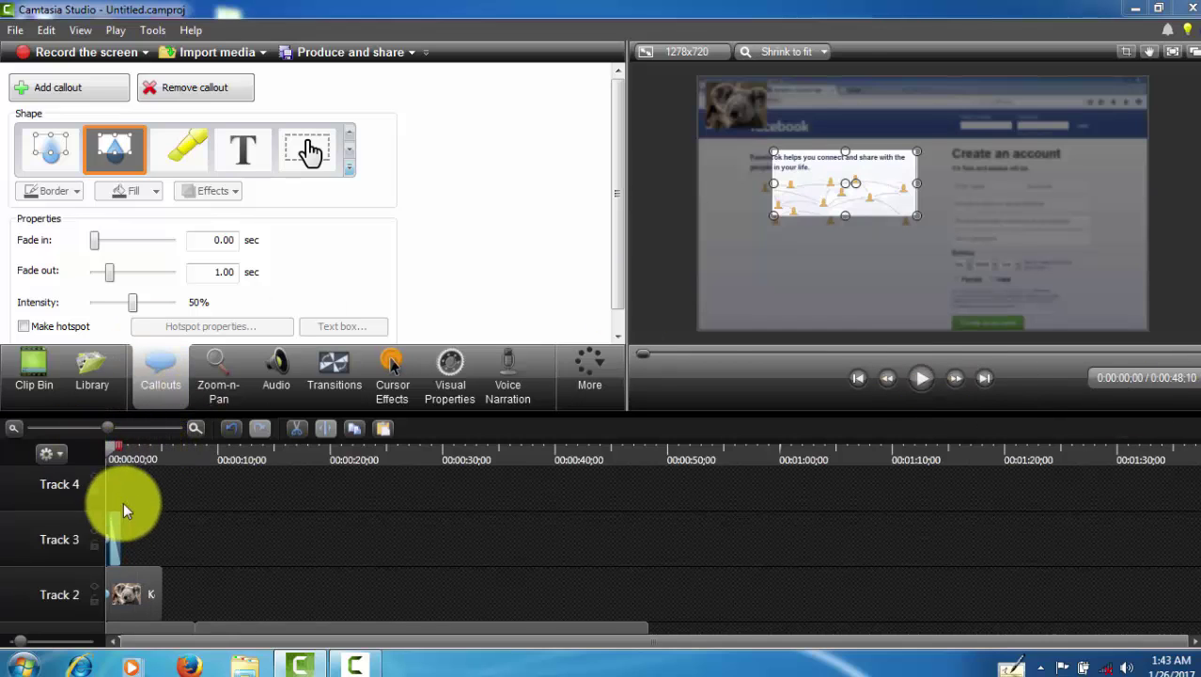
# - Extend the Spotlight callout on Track 3 to about 8 seconds, and cut it from the timeline
pyautogui.moveTo(120, 531); pyautogui.dragTo(194, 532)
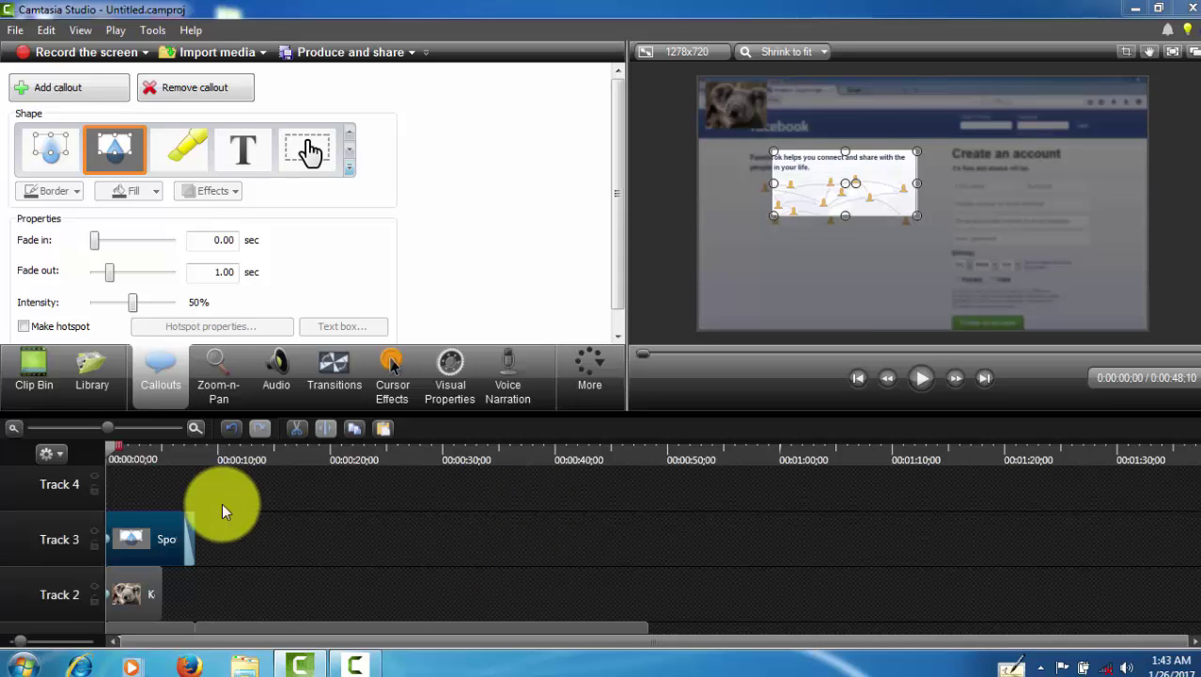
pyautogui.rightClick(183, 529)
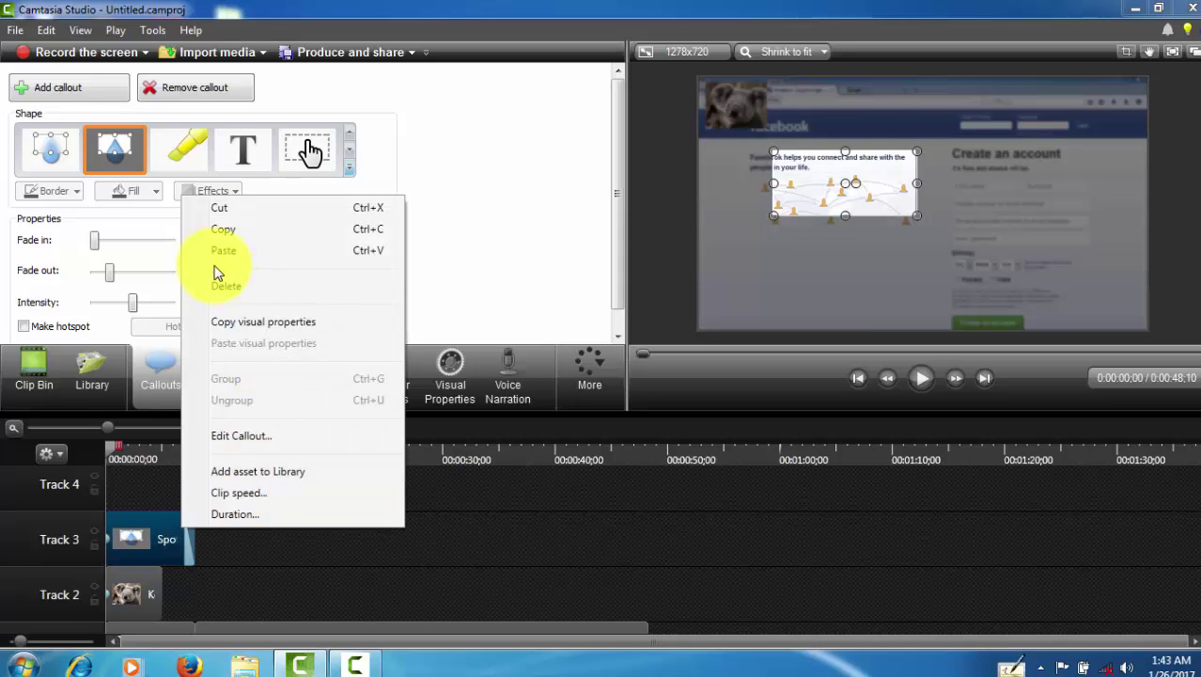
pyautogui.click(220, 209)
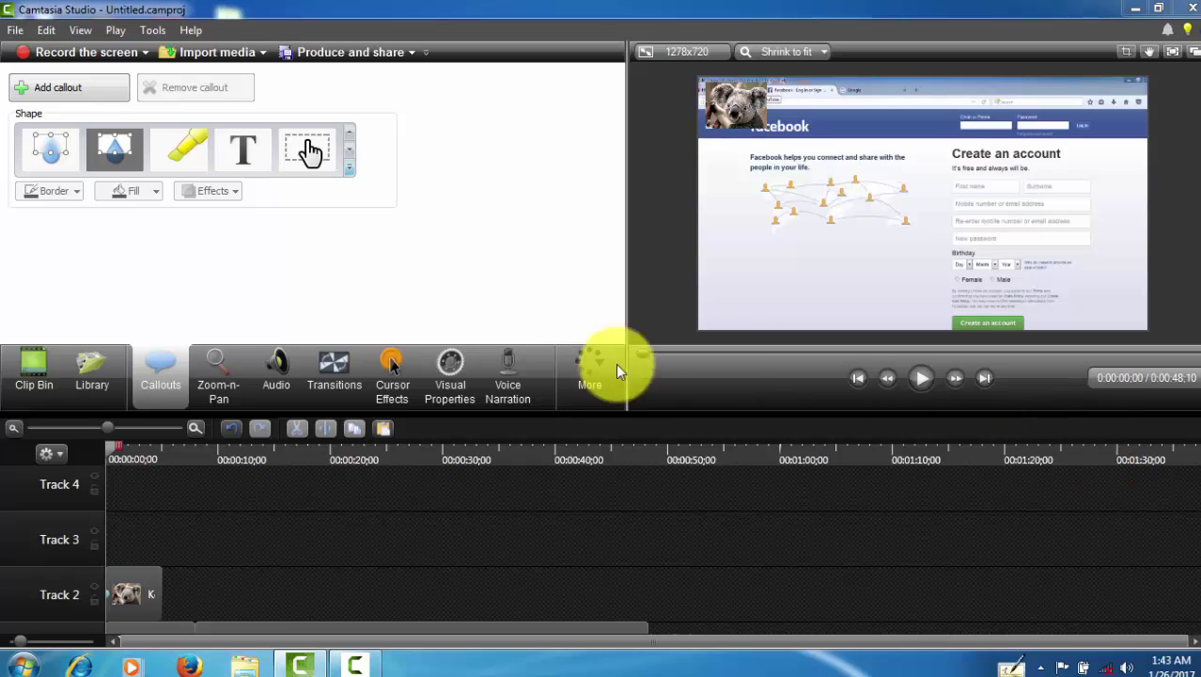
# - Split the second video clip on Track 1 at 0:00:19;29 and silence the audio of the part before the split
pyautogui.click(274, 385)
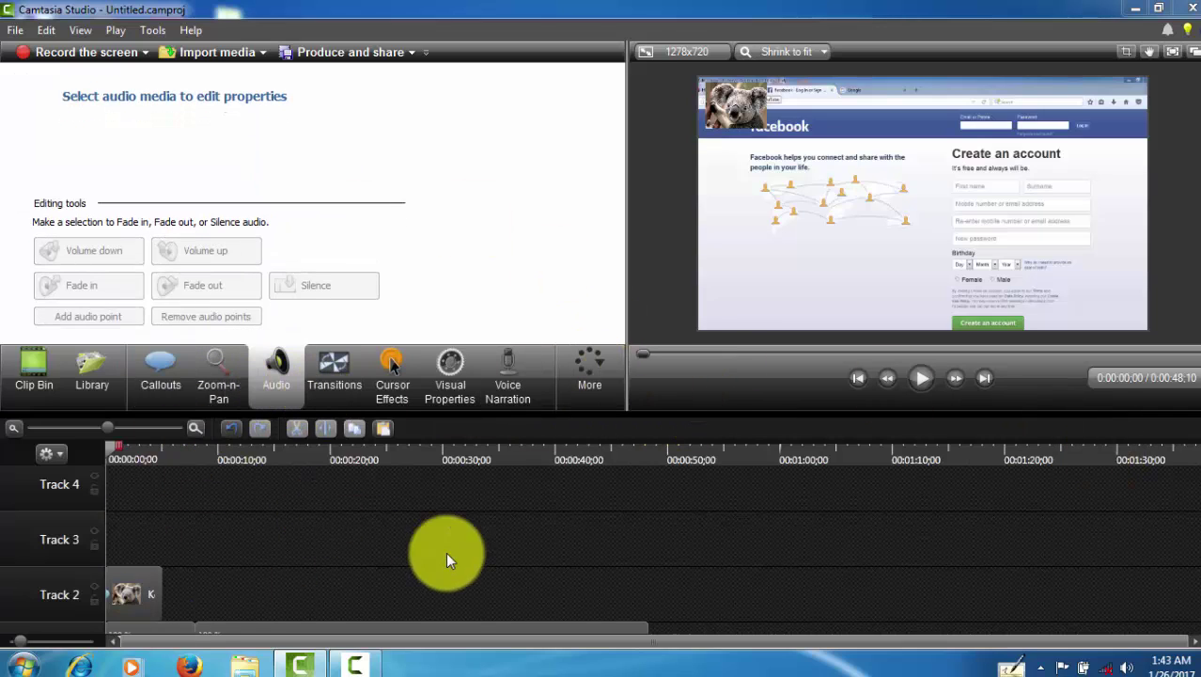
pyautogui.scroll(-2, 1194, 550)
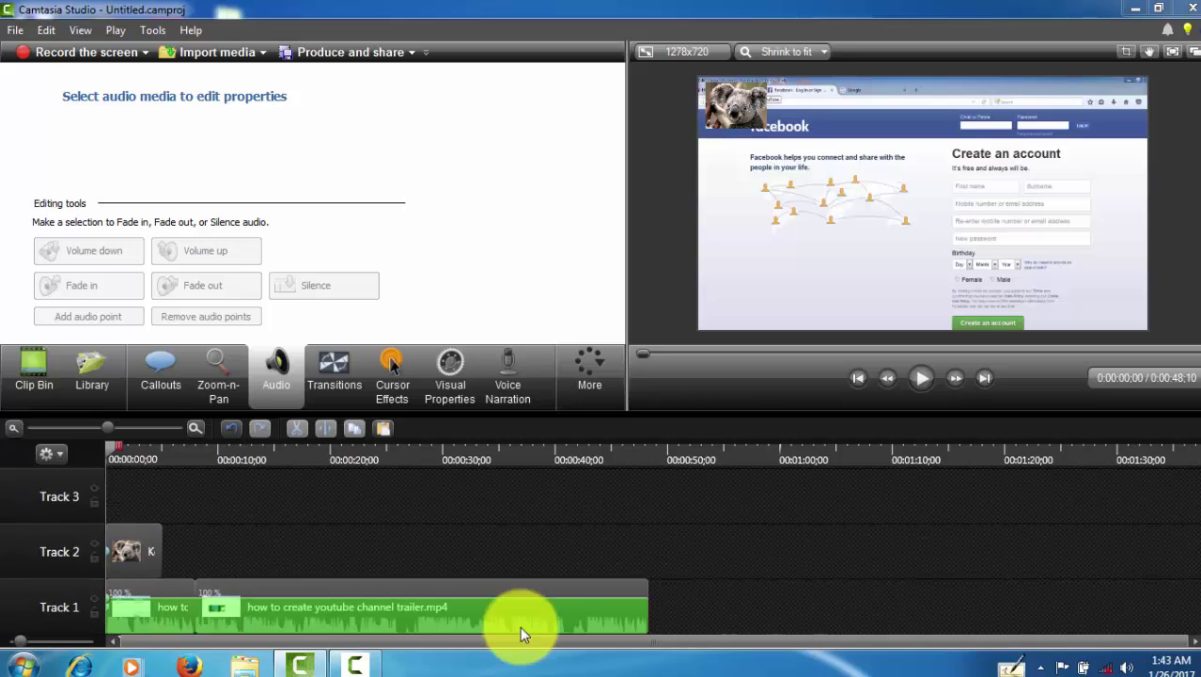
pyautogui.click(138, 618)
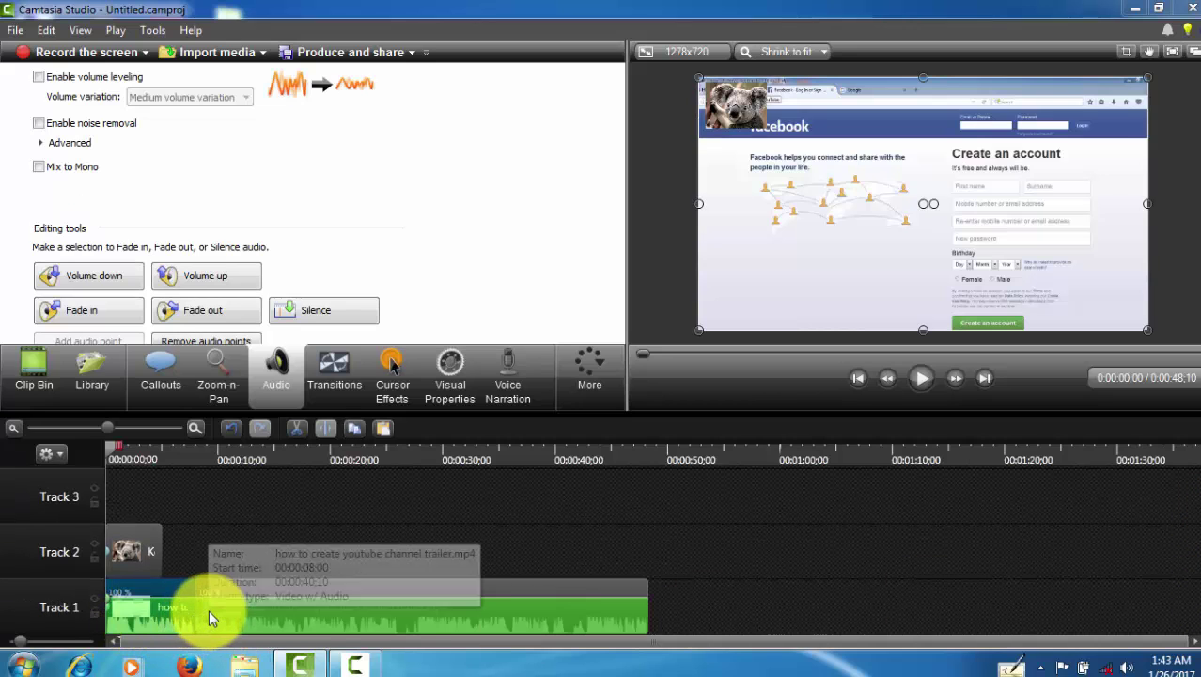
pyautogui.click(274, 601)
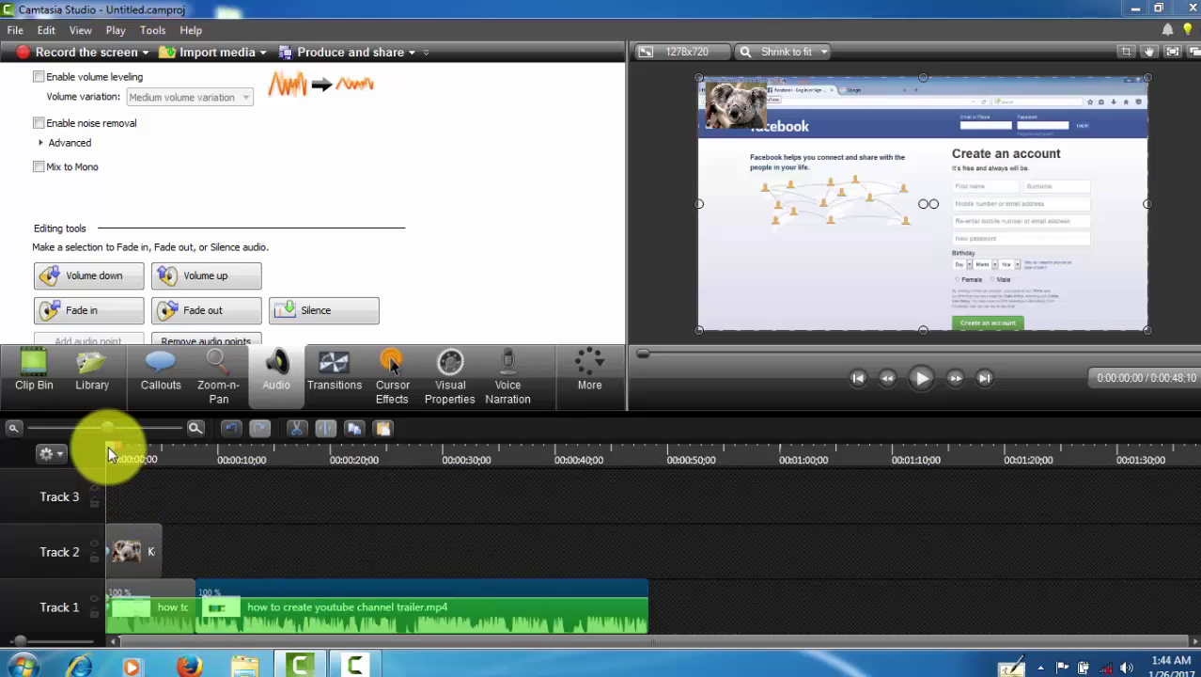
pyautogui.click(331, 462)
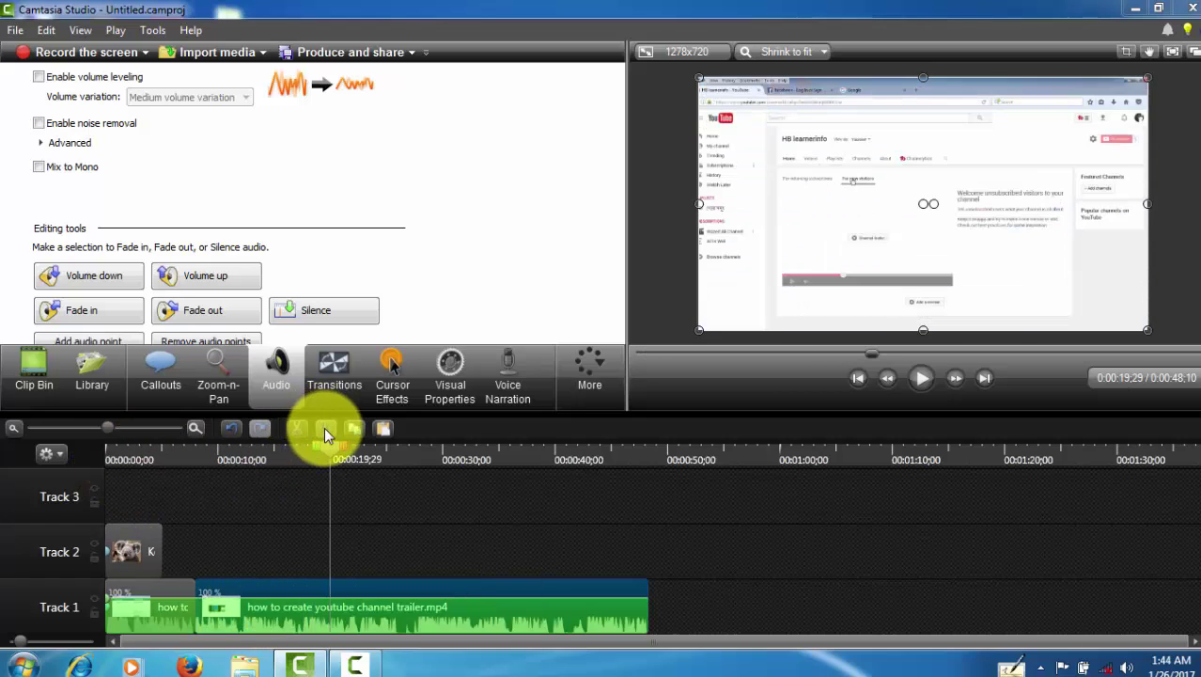
pyautogui.click(324, 427)
pyautogui.click(259, 618)
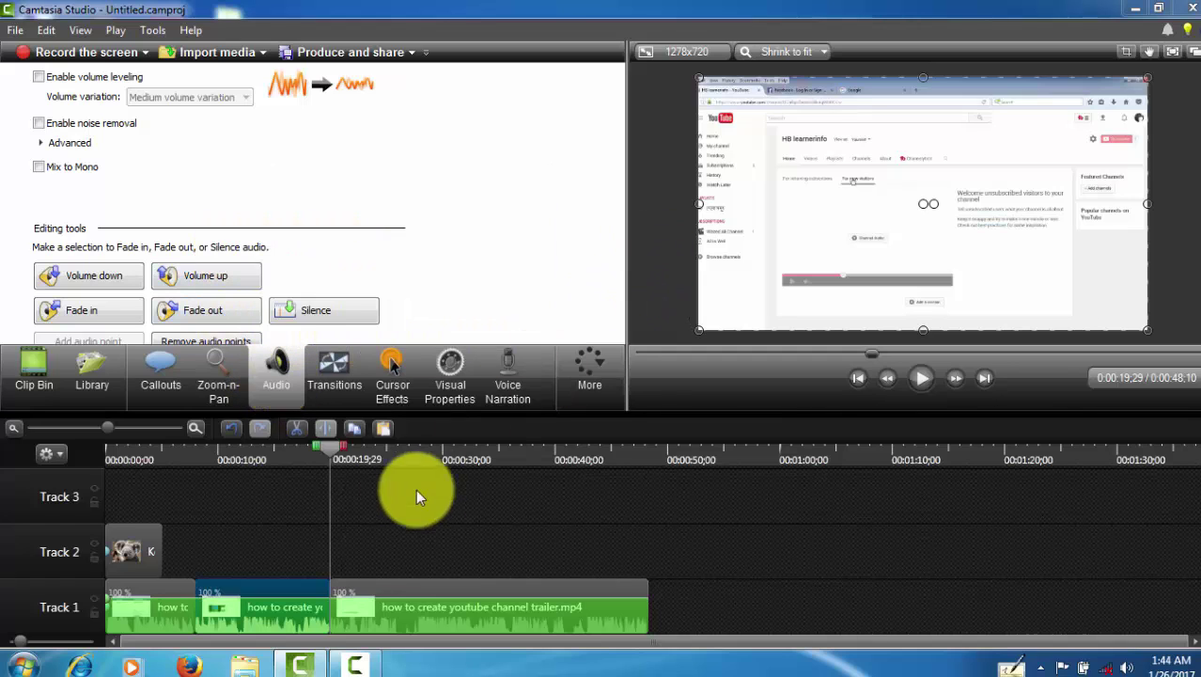
pyautogui.click(310, 306)
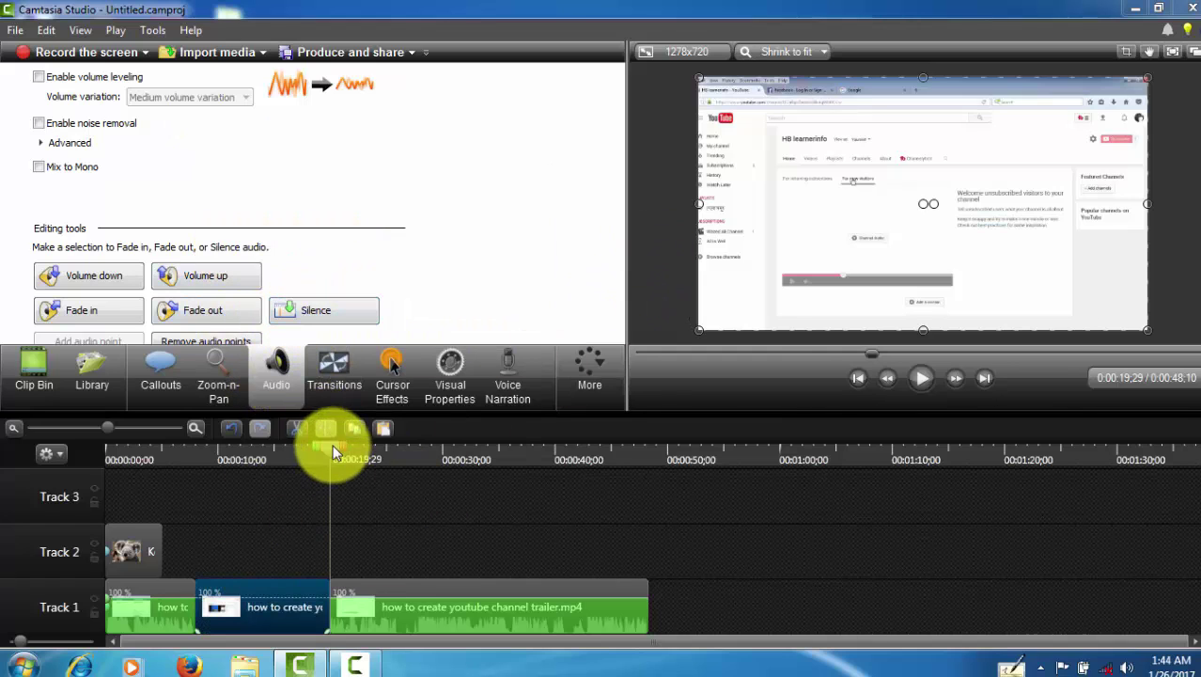
# - Add the Full Song track from the Music - Backyard Safari library folder to the timeline at 0:00:08;00
pyautogui.moveTo(332, 445); pyautogui.dragTo(255, 458)
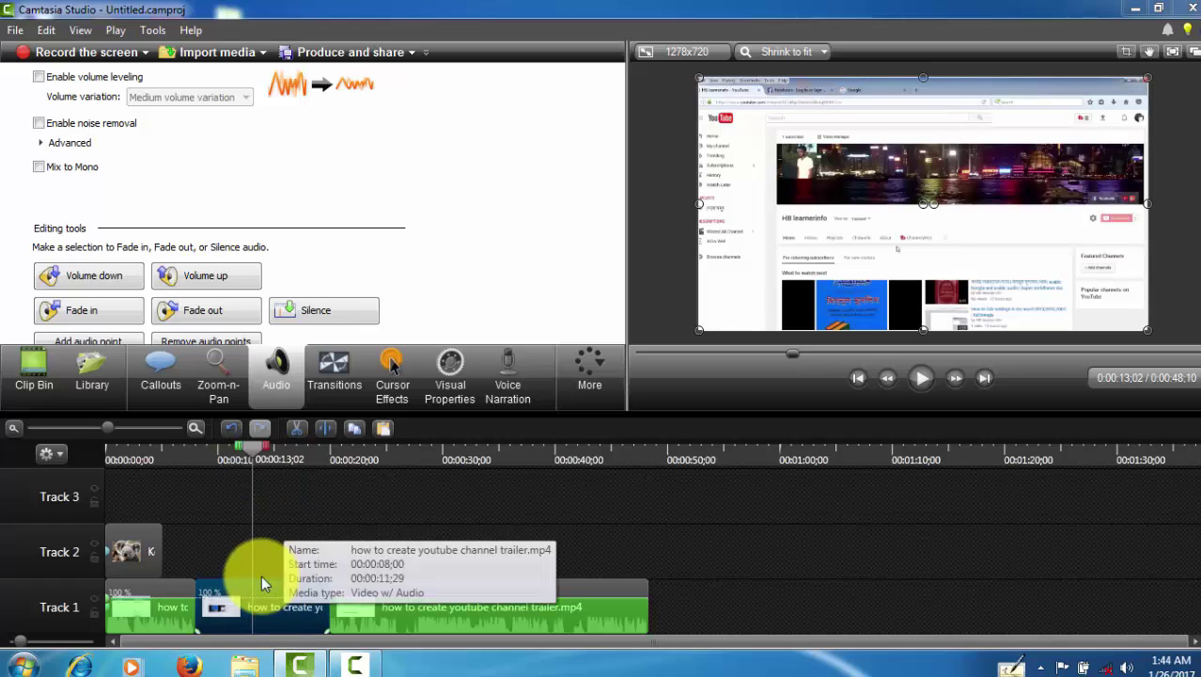
pyautogui.moveTo(252, 458); pyautogui.dragTo(194, 449)
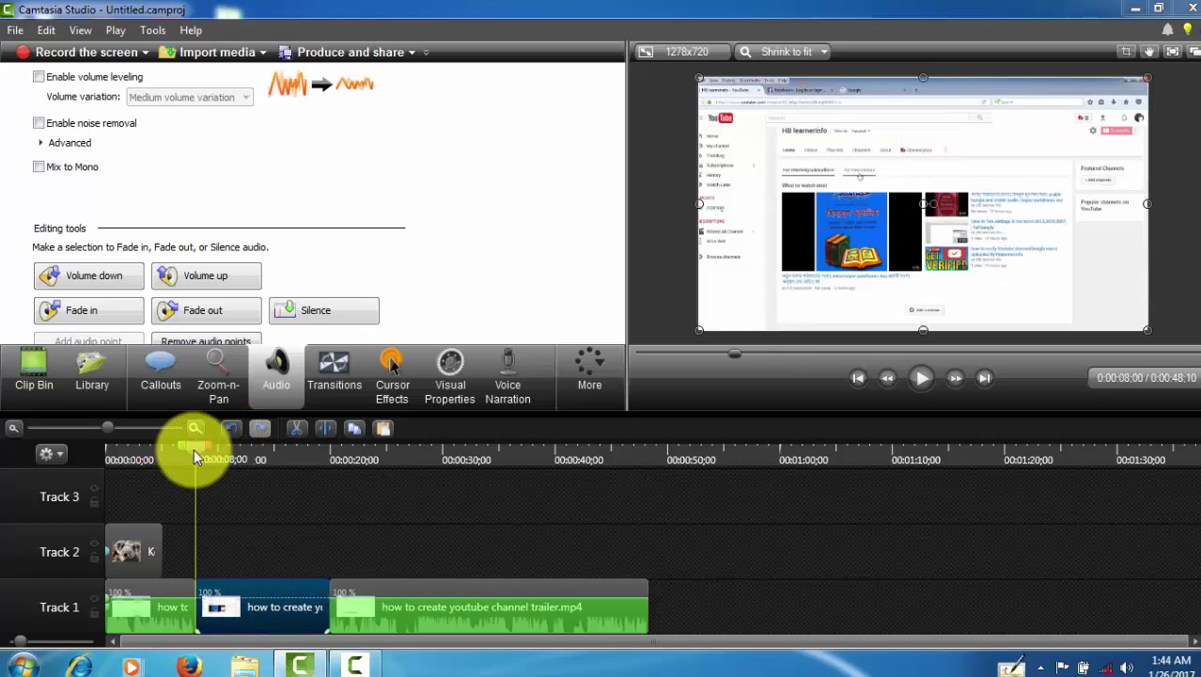
pyautogui.click(111, 385)
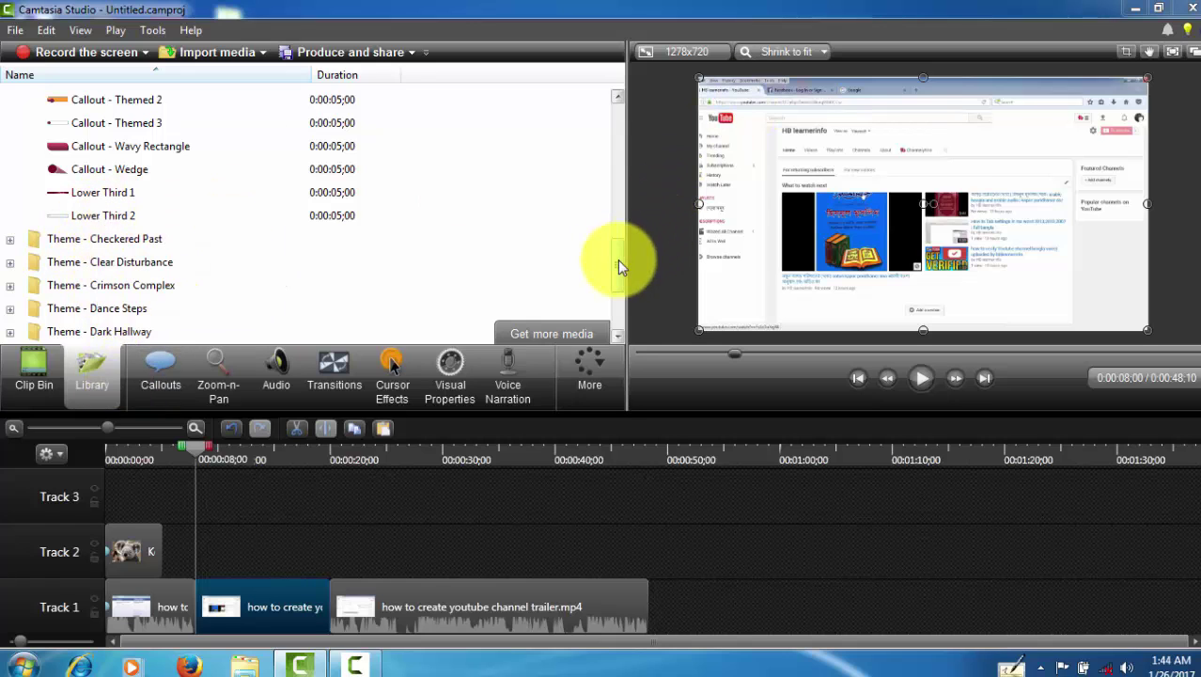
pyautogui.moveTo(618, 259); pyautogui.dragTo(595, 120)
pyautogui.doubleClick(72, 150)
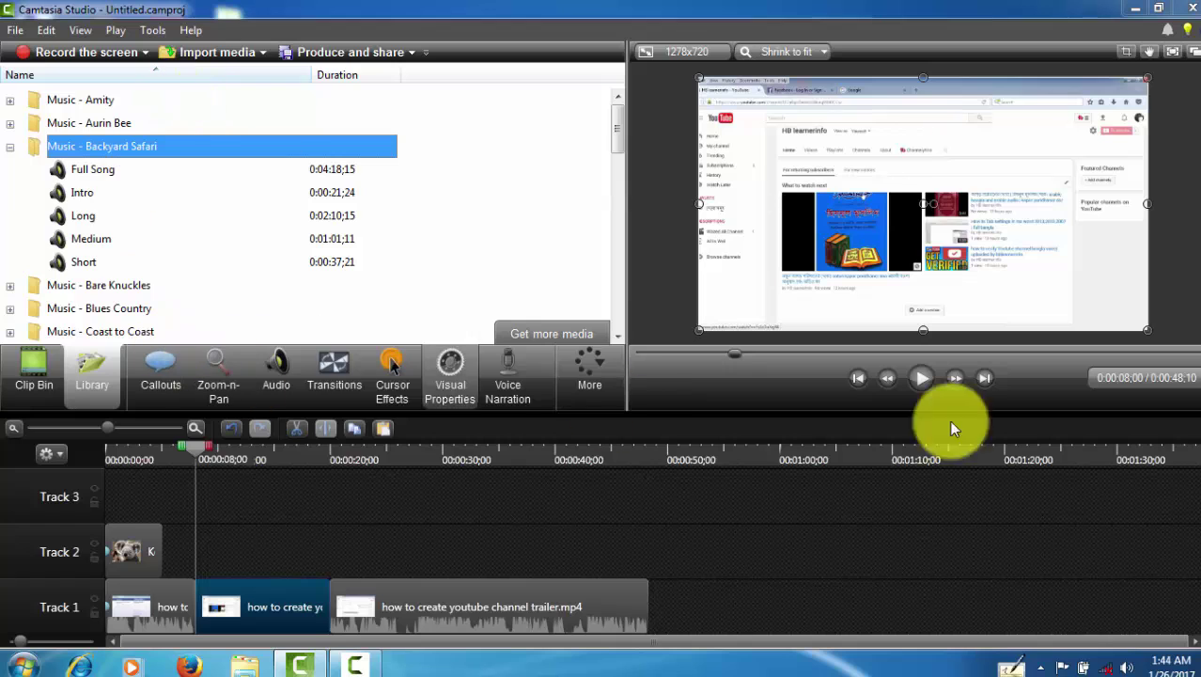
pyautogui.rightClick(90, 169)
pyautogui.click(151, 180)
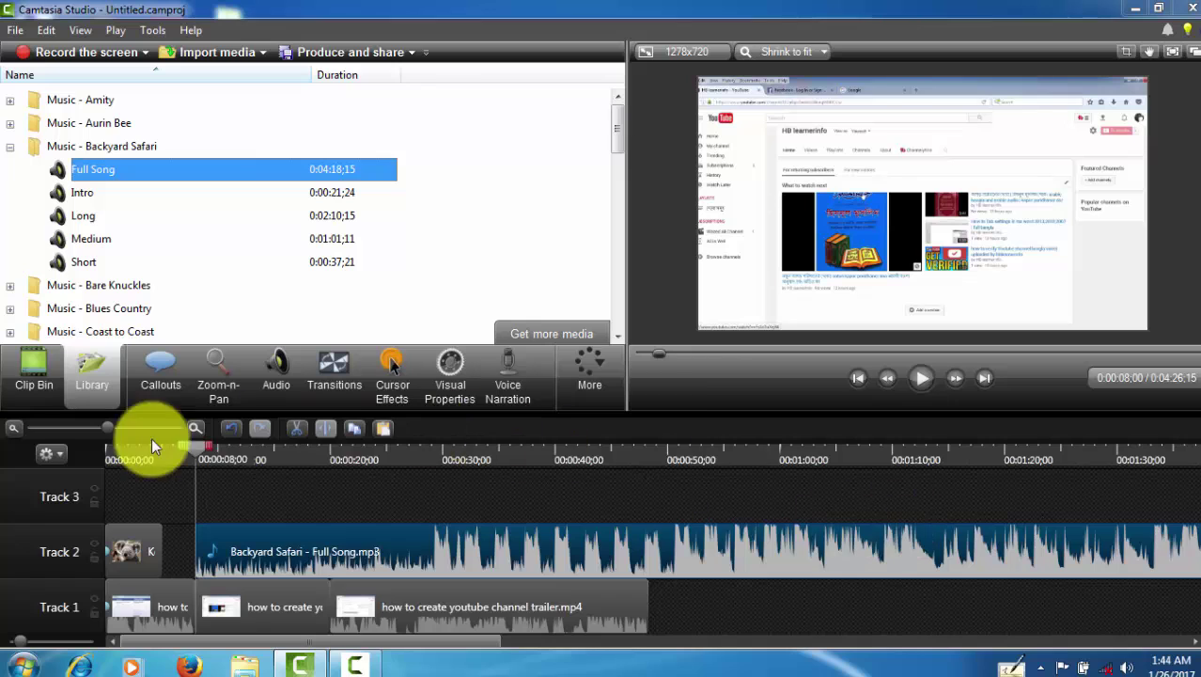
# - Trim the end of the Backyard Safari music on Track 2 to match the end of the silenced clip below it
pyautogui.click(67, 429)
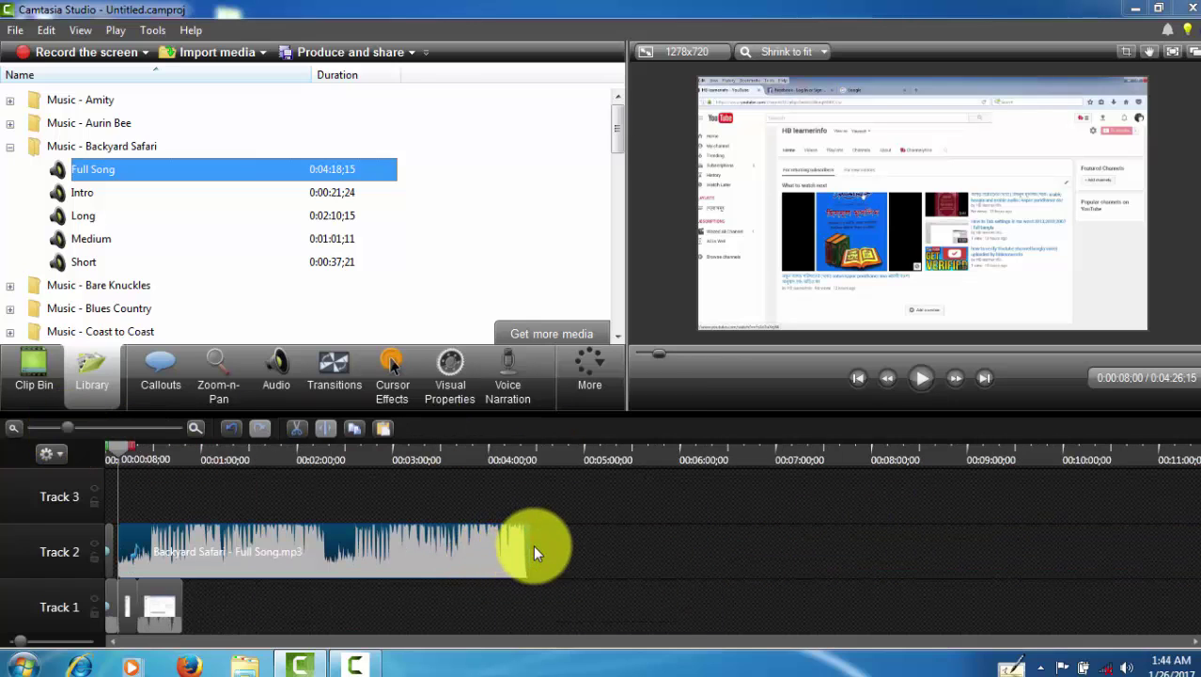
pyautogui.moveTo(529, 541); pyautogui.dragTo(135, 541)
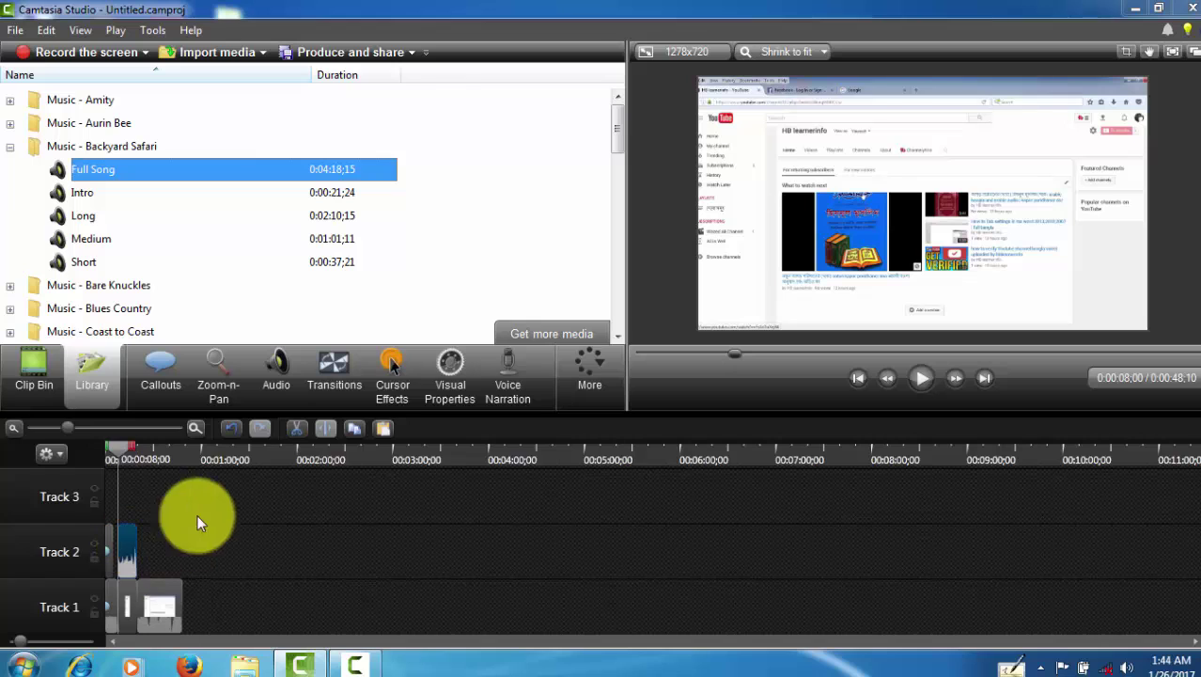
pyautogui.click(119, 428)
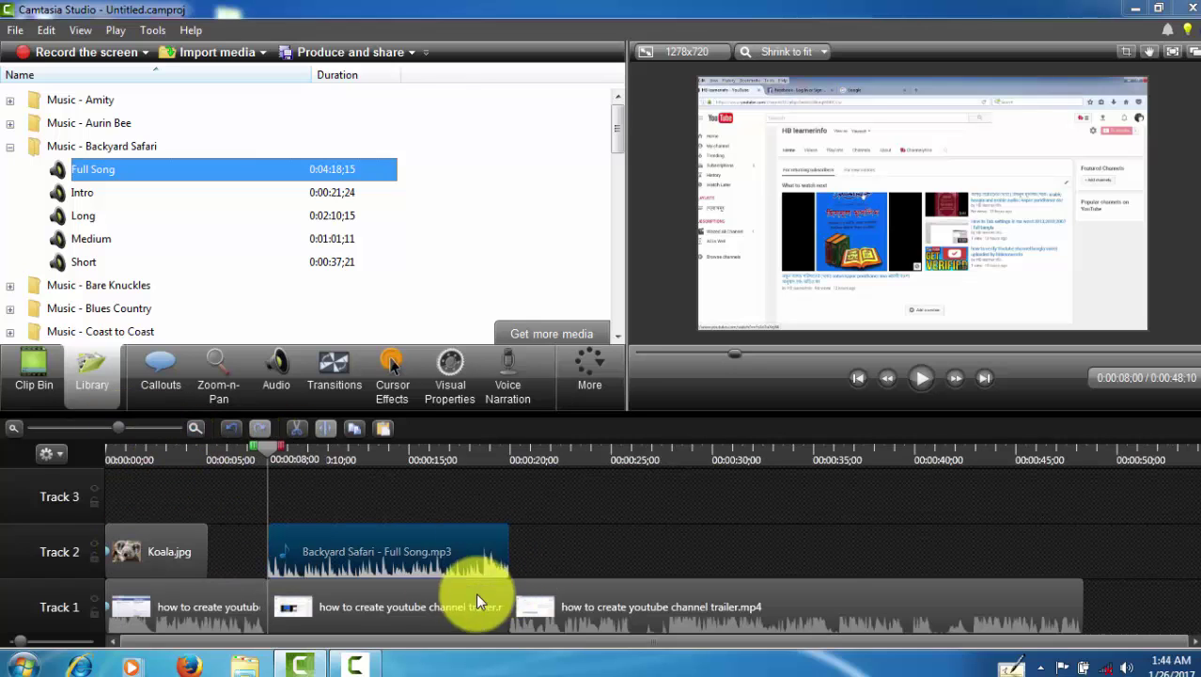
pyautogui.moveTo(381, 577)
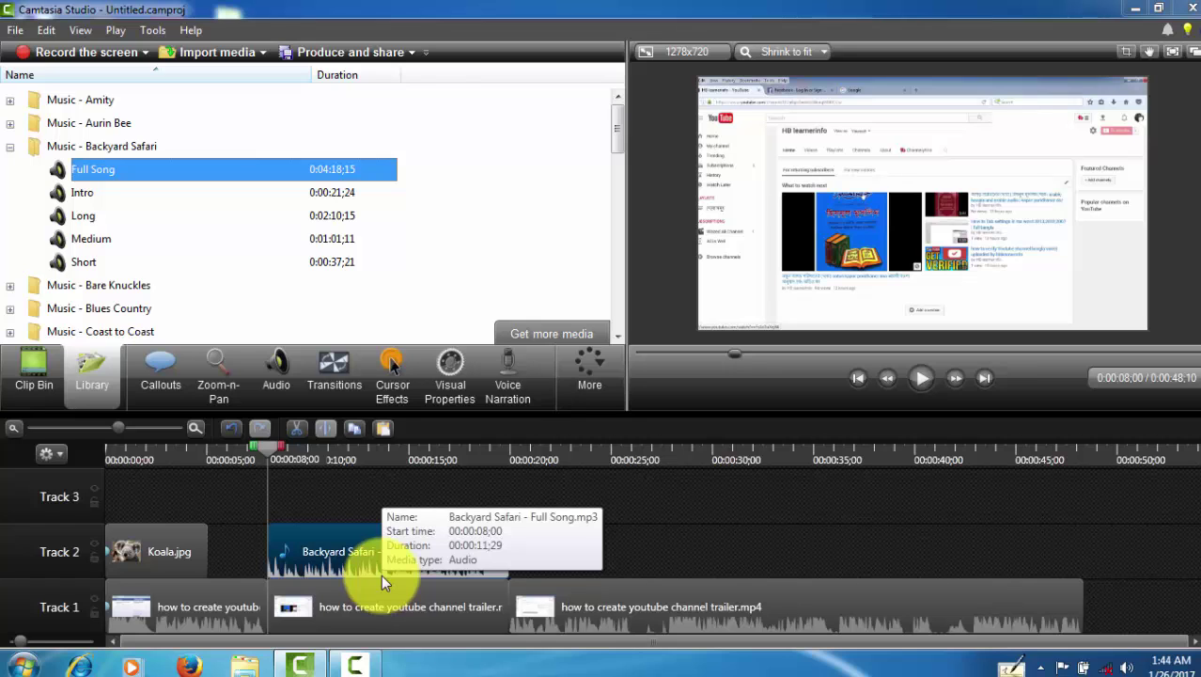
pyautogui.click(391, 603)
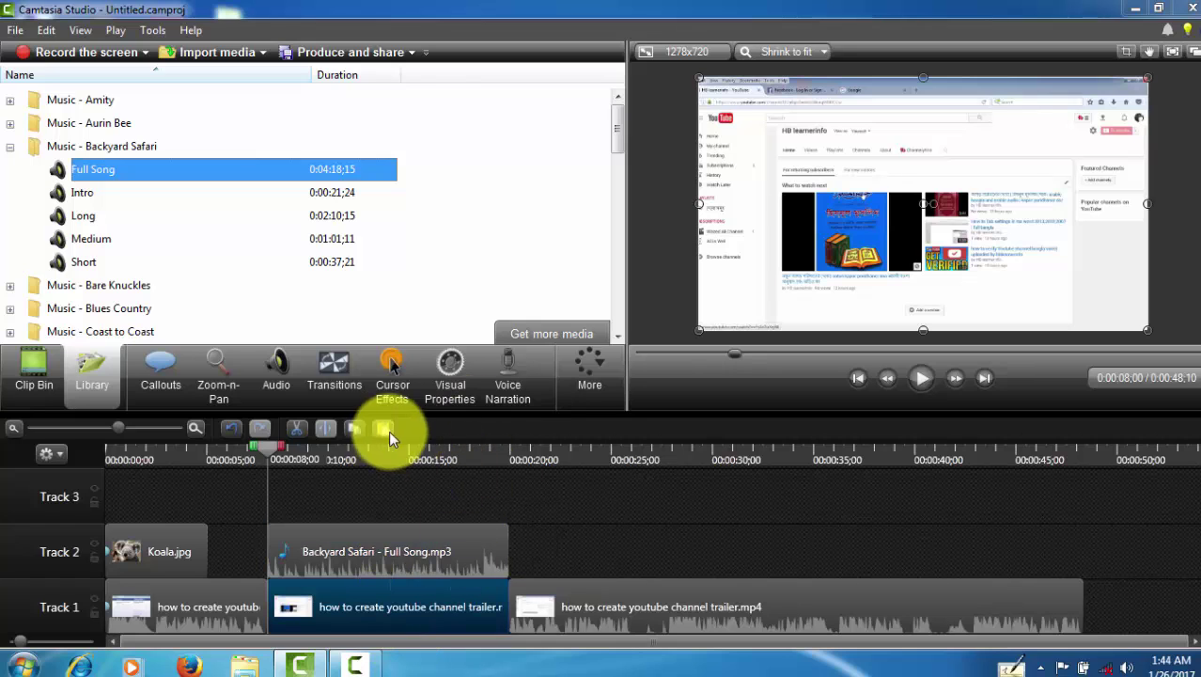
# - Add the Barn transition to the first video clip on Track 1 and the Blinds transition to the last one
pyautogui.click(231, 601)
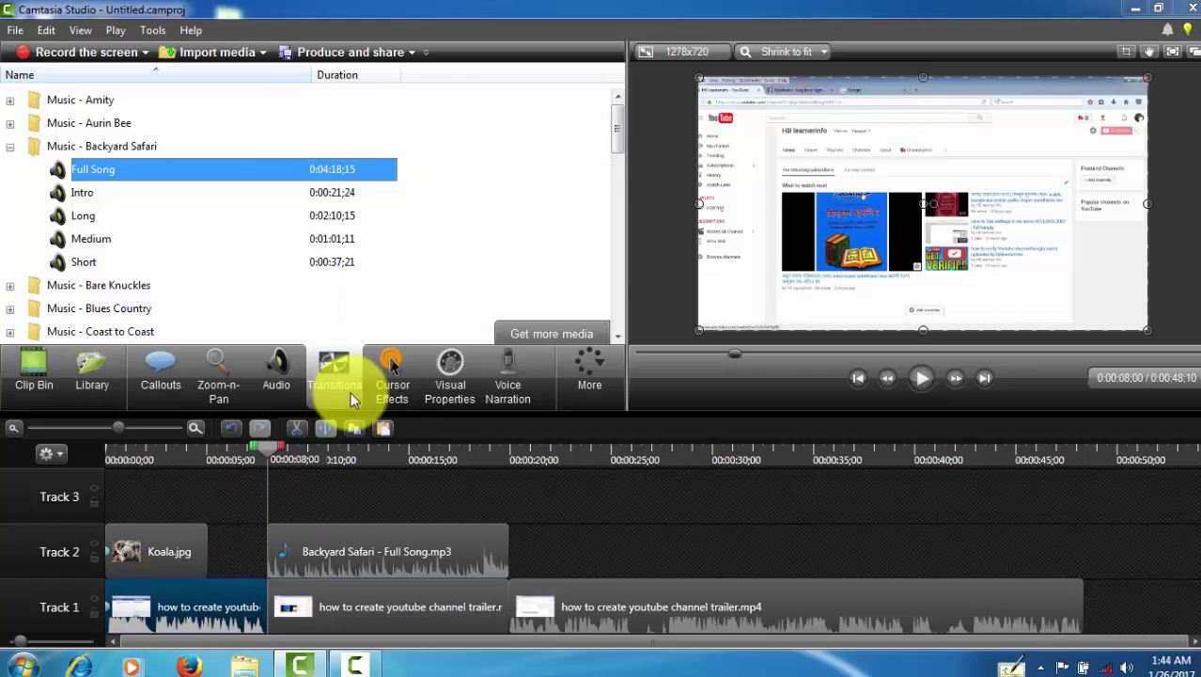
pyautogui.click(348, 391)
pyautogui.rightClick(66, 158)
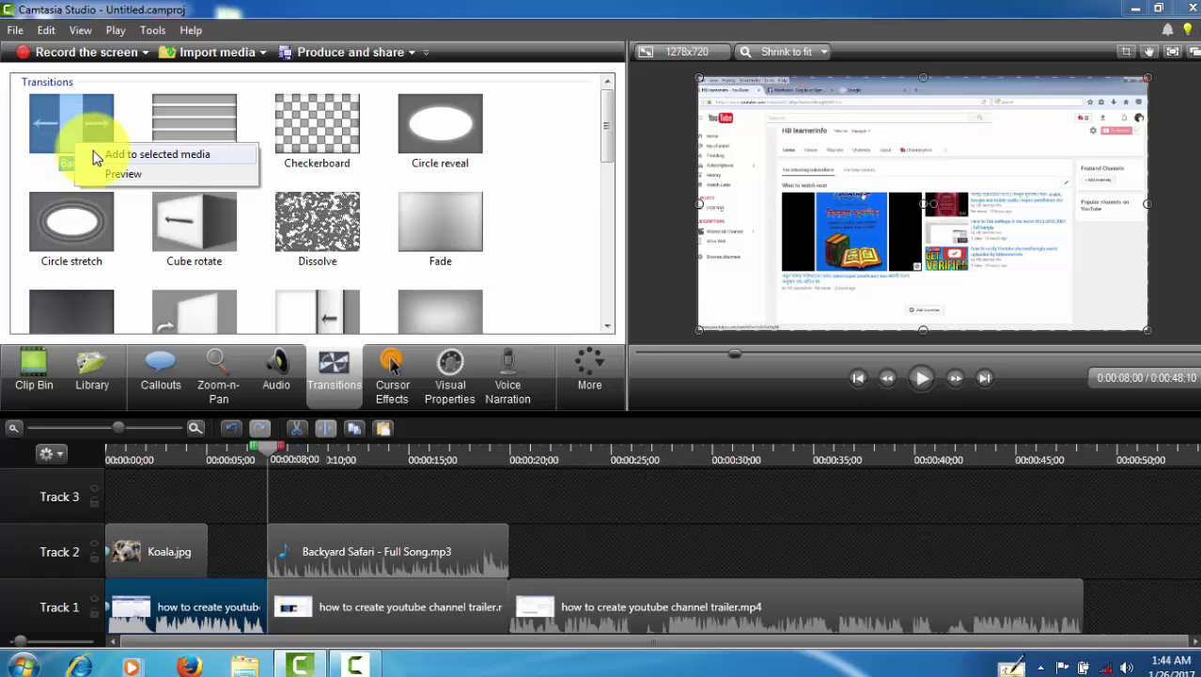
pyautogui.click(102, 156)
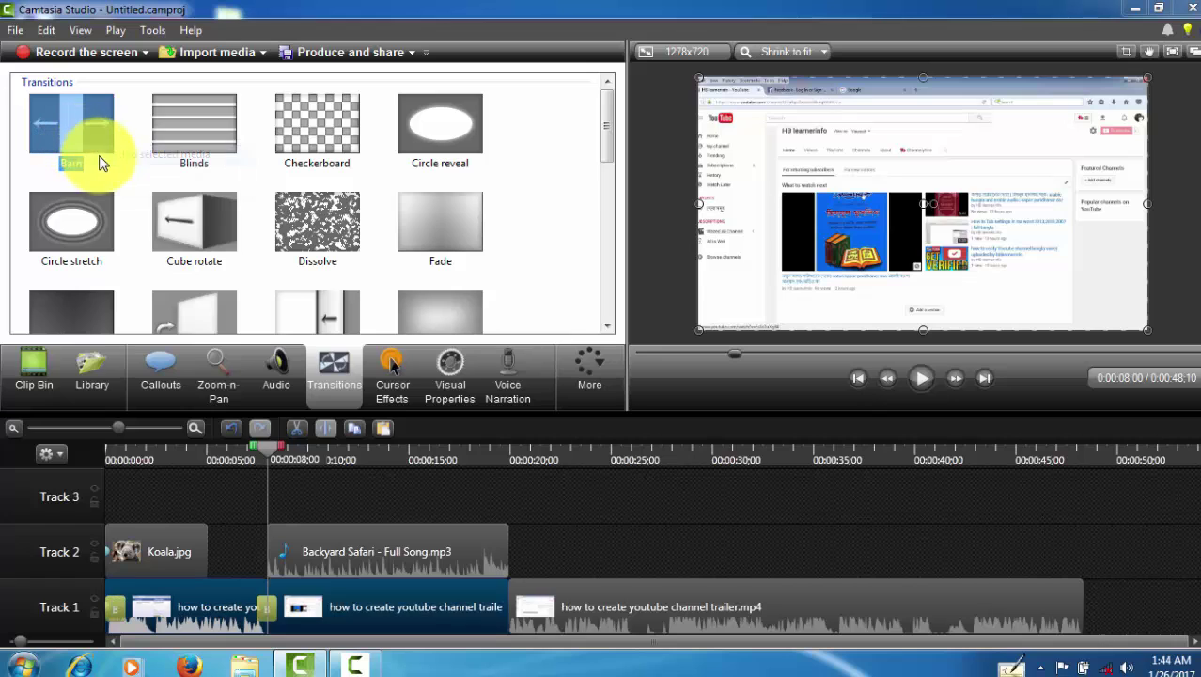
pyautogui.click(573, 594)
pyautogui.rightClick(208, 144)
pyautogui.click(251, 155)
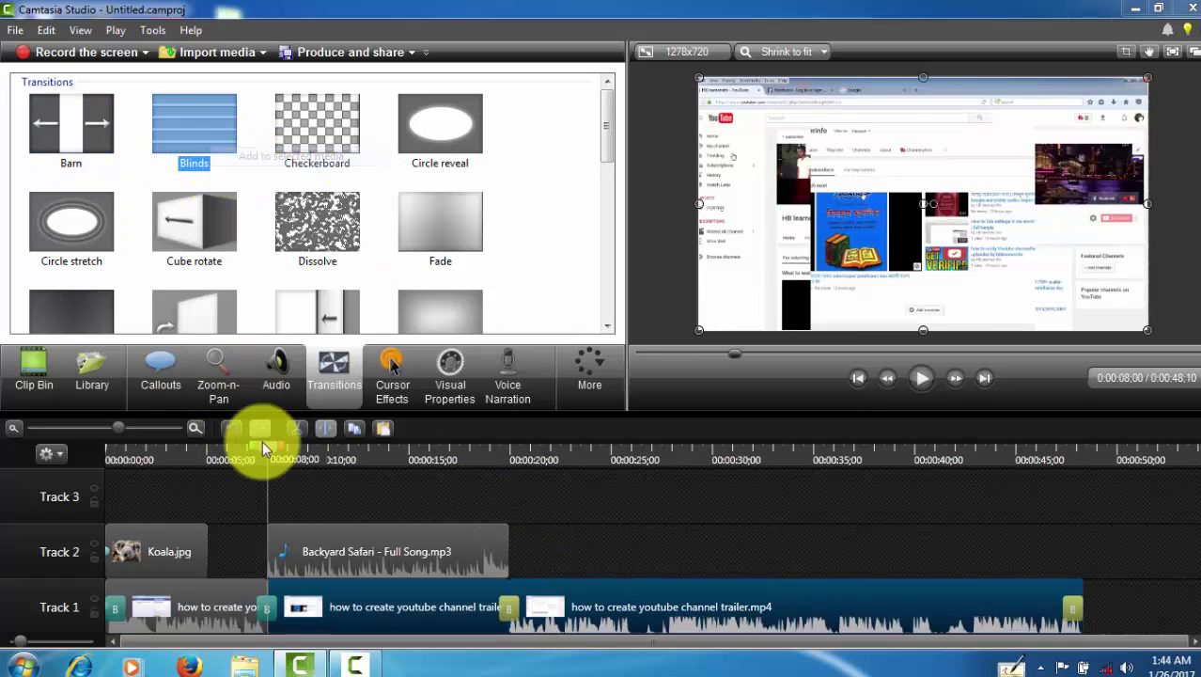
# - Play the opening seconds from the timeline start to preview the transition, and return the playhead to the start
pyautogui.moveTo(266, 452); pyautogui.dragTo(81, 448)
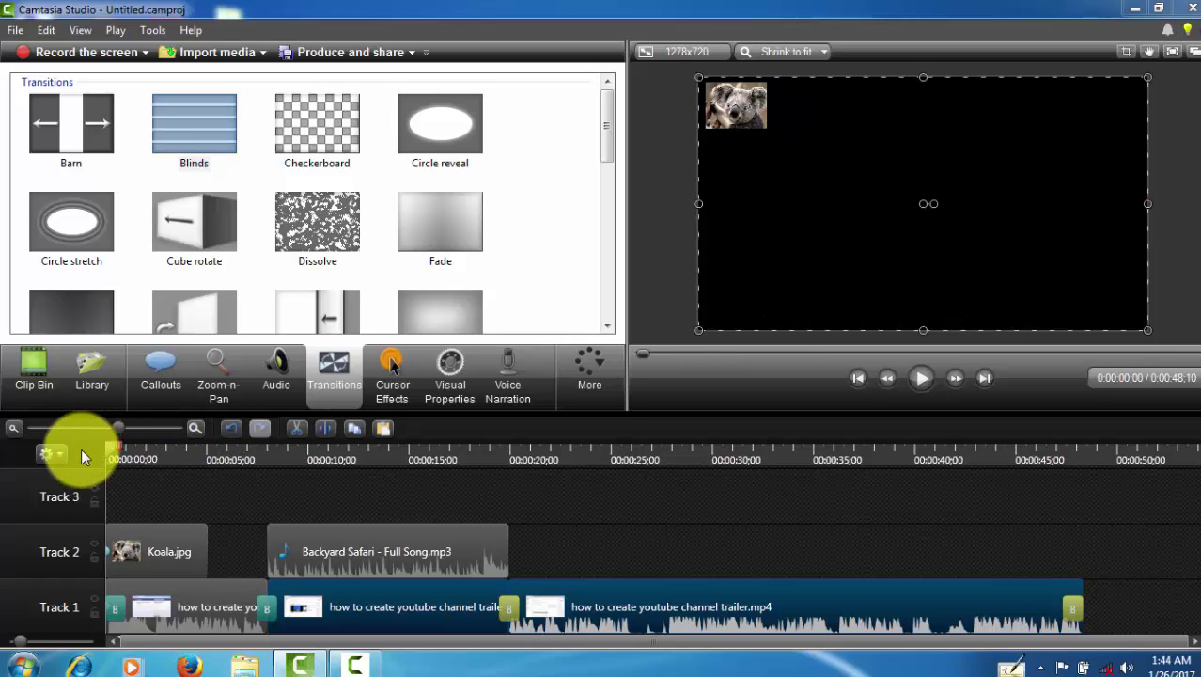
pyautogui.click(920, 376)
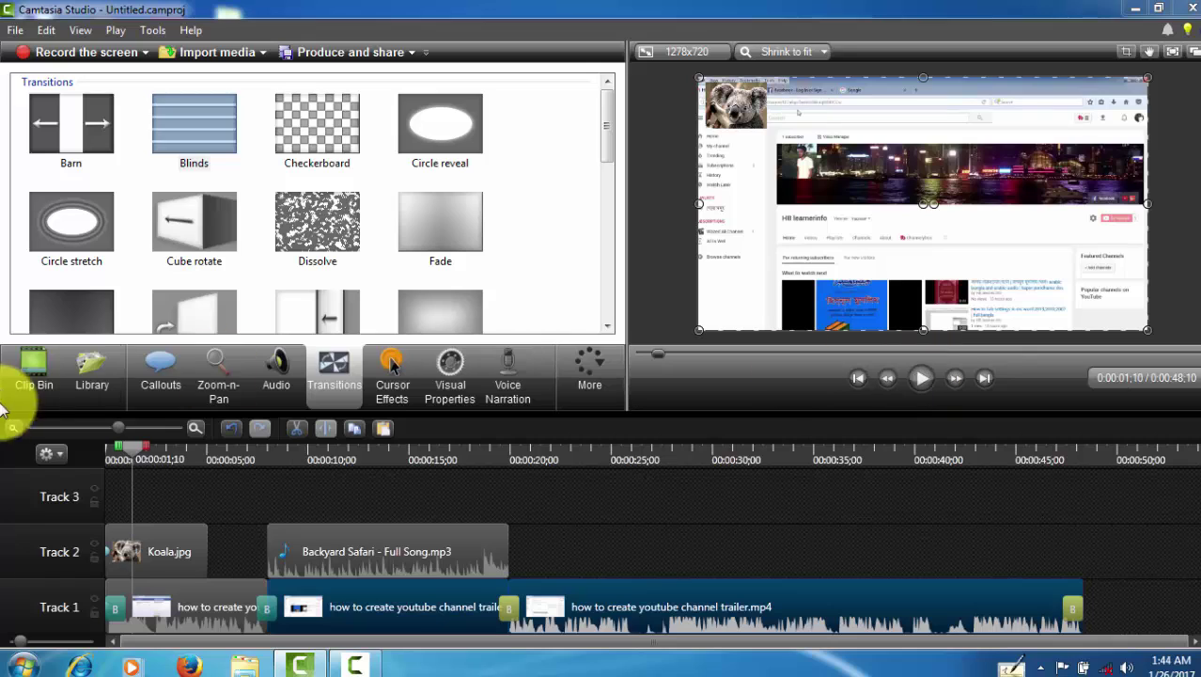
pyautogui.moveTo(144, 444); pyautogui.dragTo(83, 438)
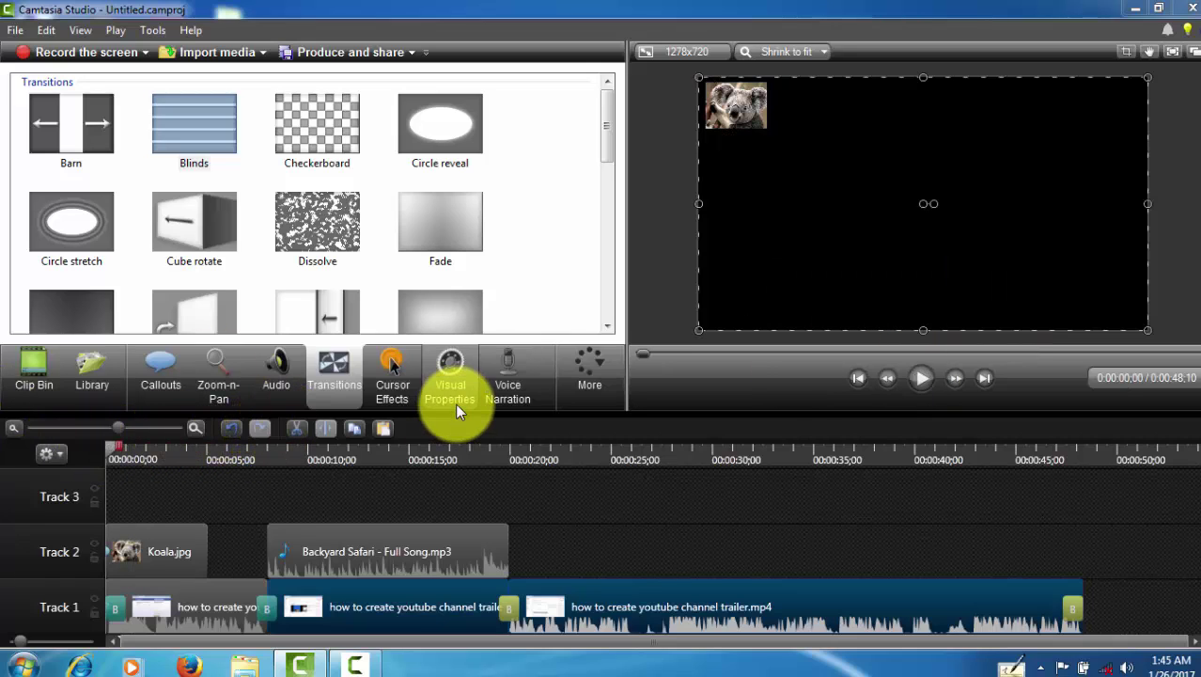
# - Open the cursor effects settings, and move the Backyard Safari music on Track 2 directly against the end of Koala.jpg
pyautogui.click(391, 395)
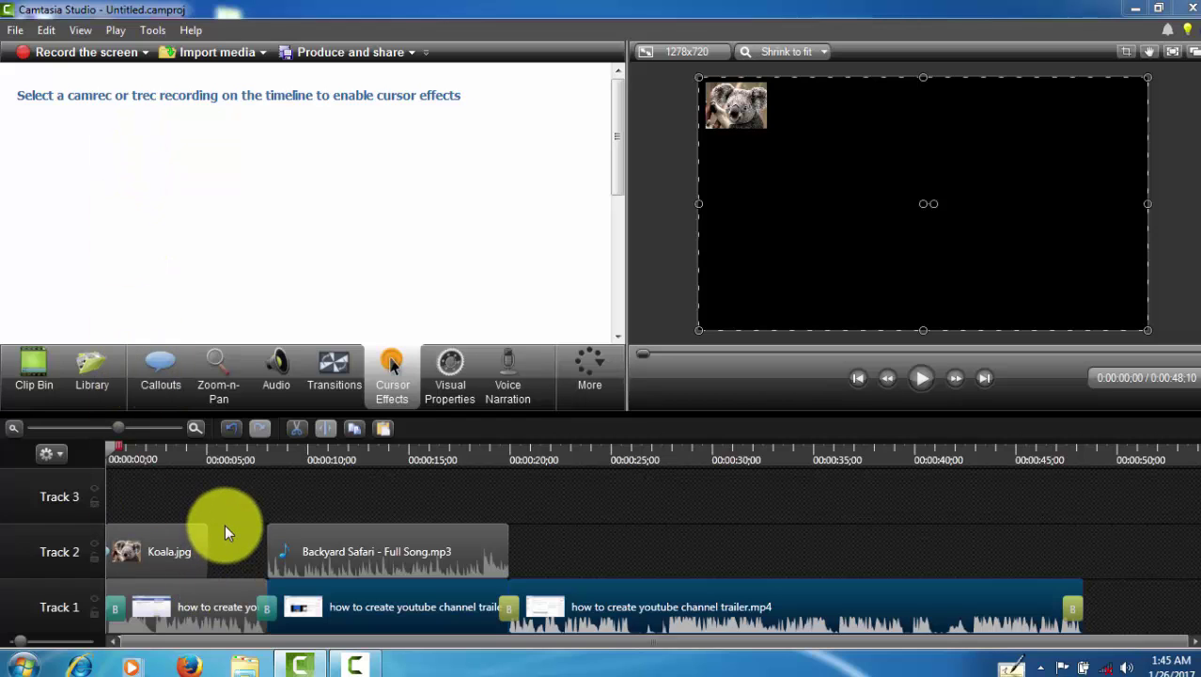
pyautogui.moveTo(367, 562); pyautogui.dragTo(209, 564)
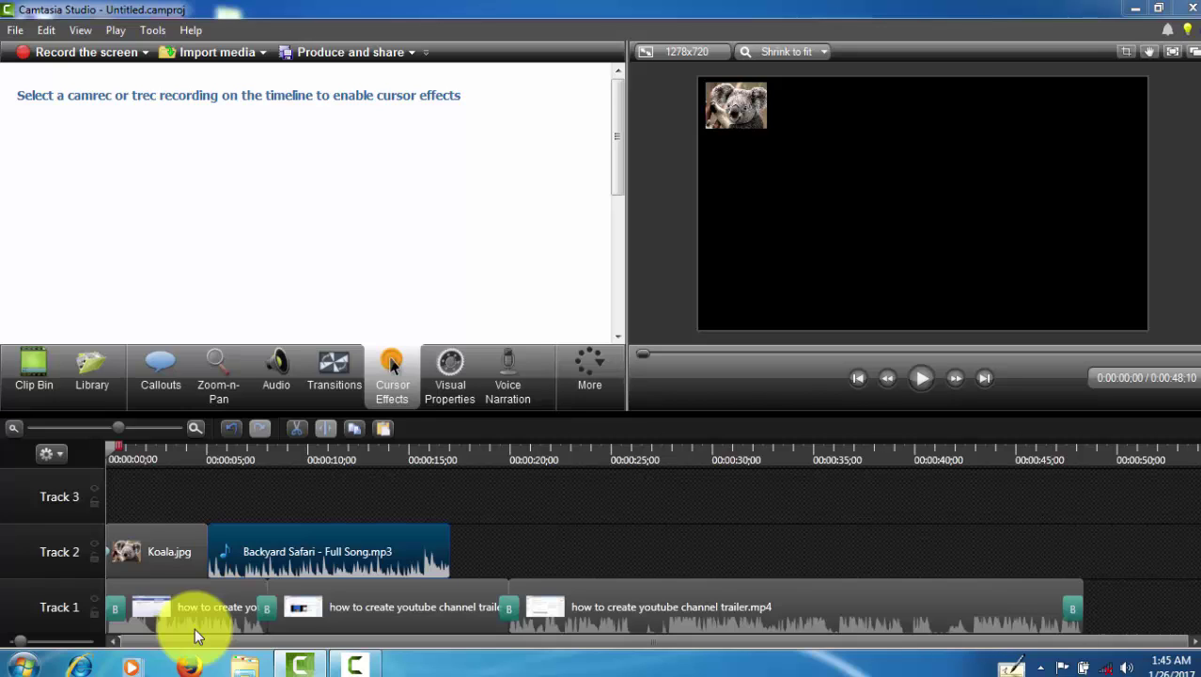
# - Try a clip speed of 94% for the first video clip on Track 1, and cancel the change
pyautogui.moveTo(196, 621); pyautogui.dragTo(171, 600)
pyautogui.rightClick(171, 600)
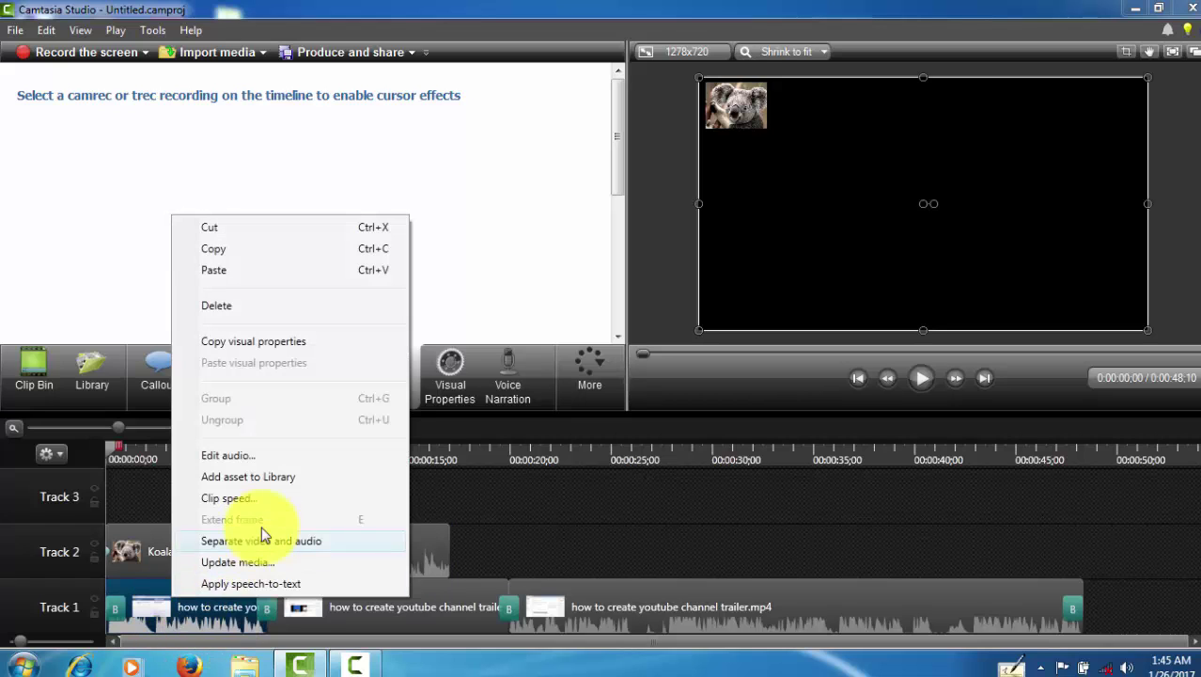
pyautogui.click(249, 498)
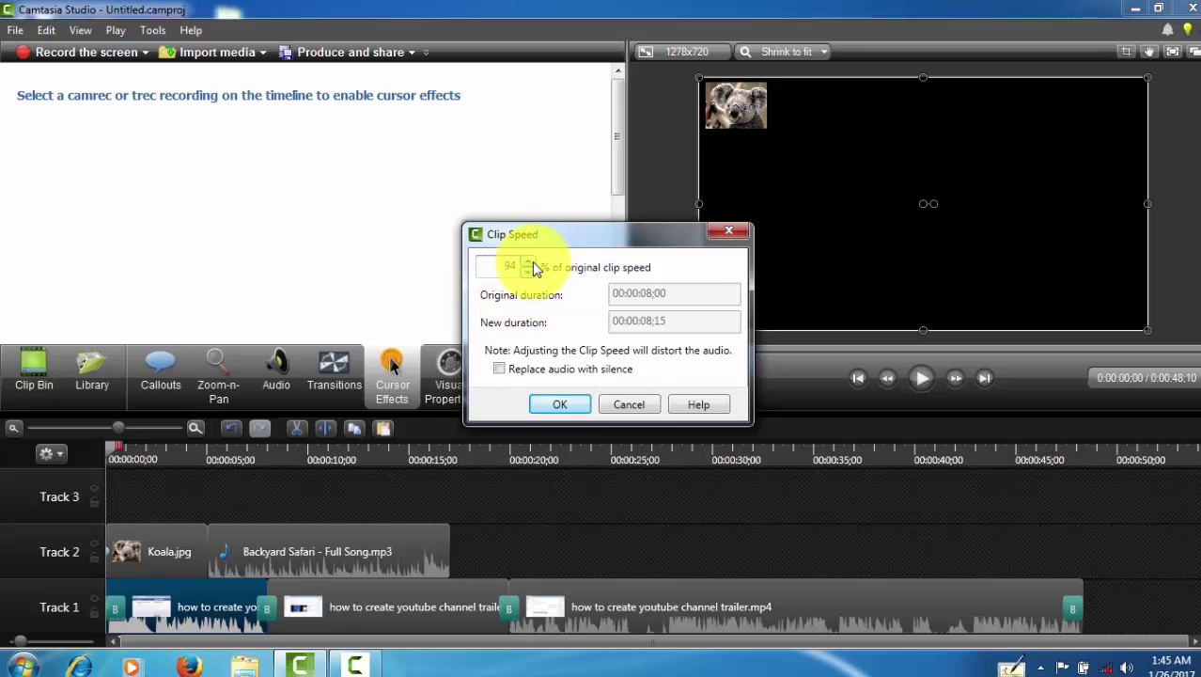
pyautogui.click(638, 406)
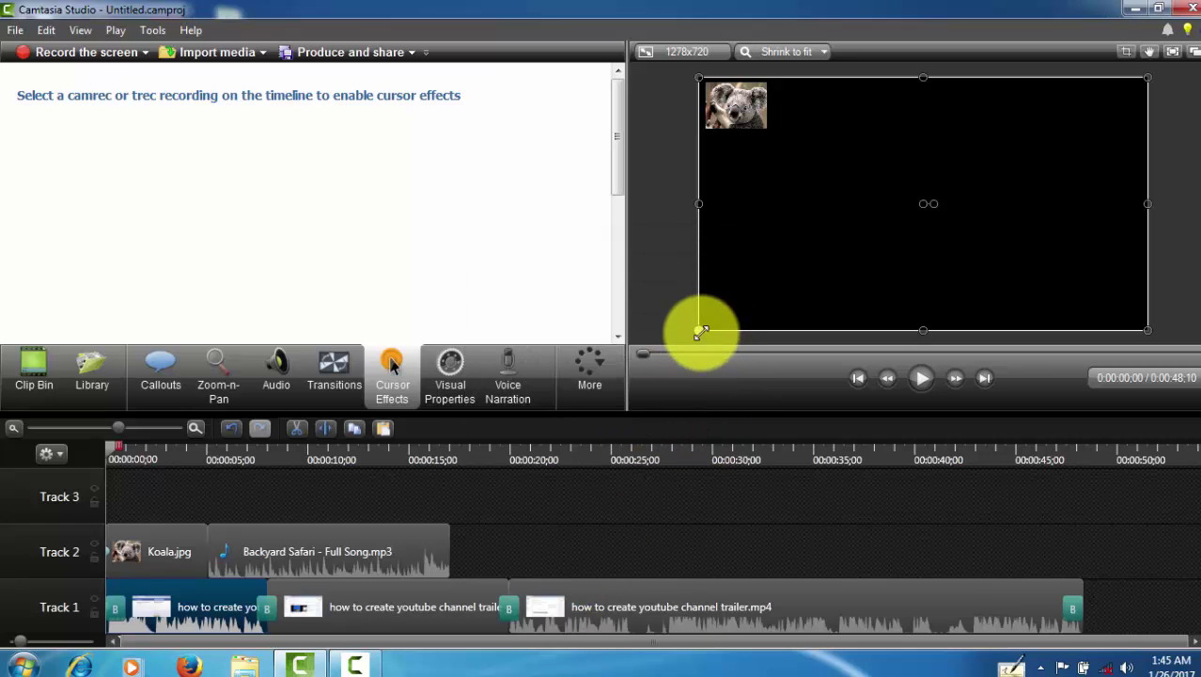
# - Try editing dimensions of 1278x768 for the video, and cancel the change
pyautogui.click(696, 54)
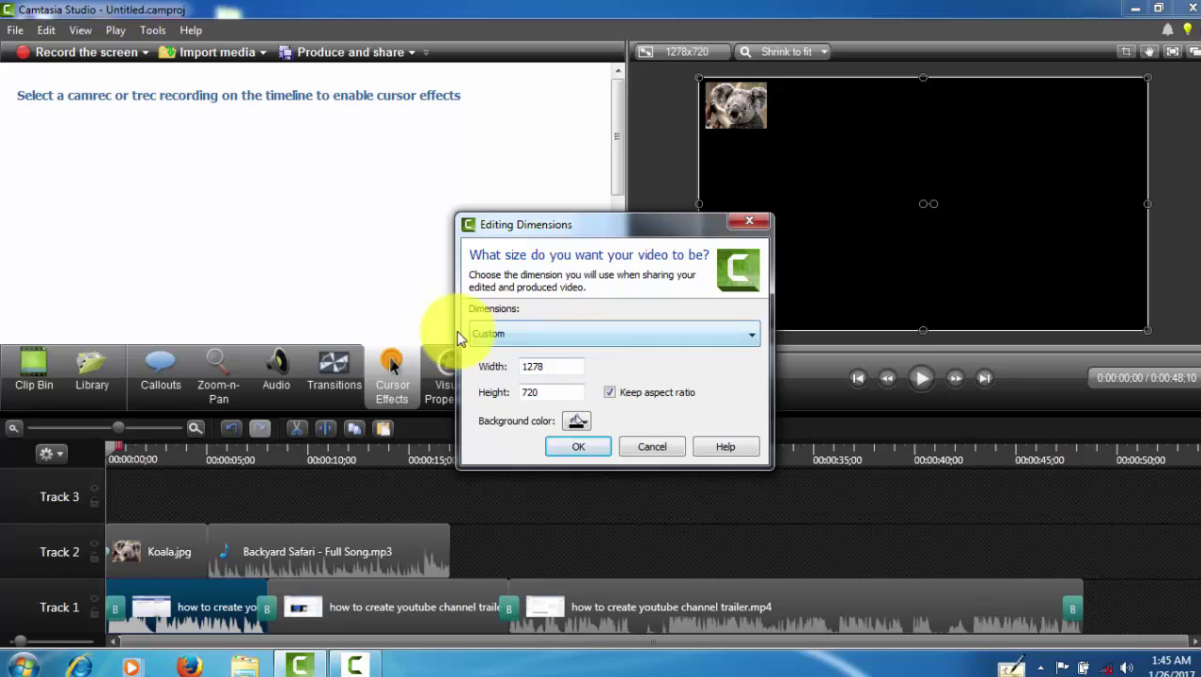
pyautogui.click(583, 331)
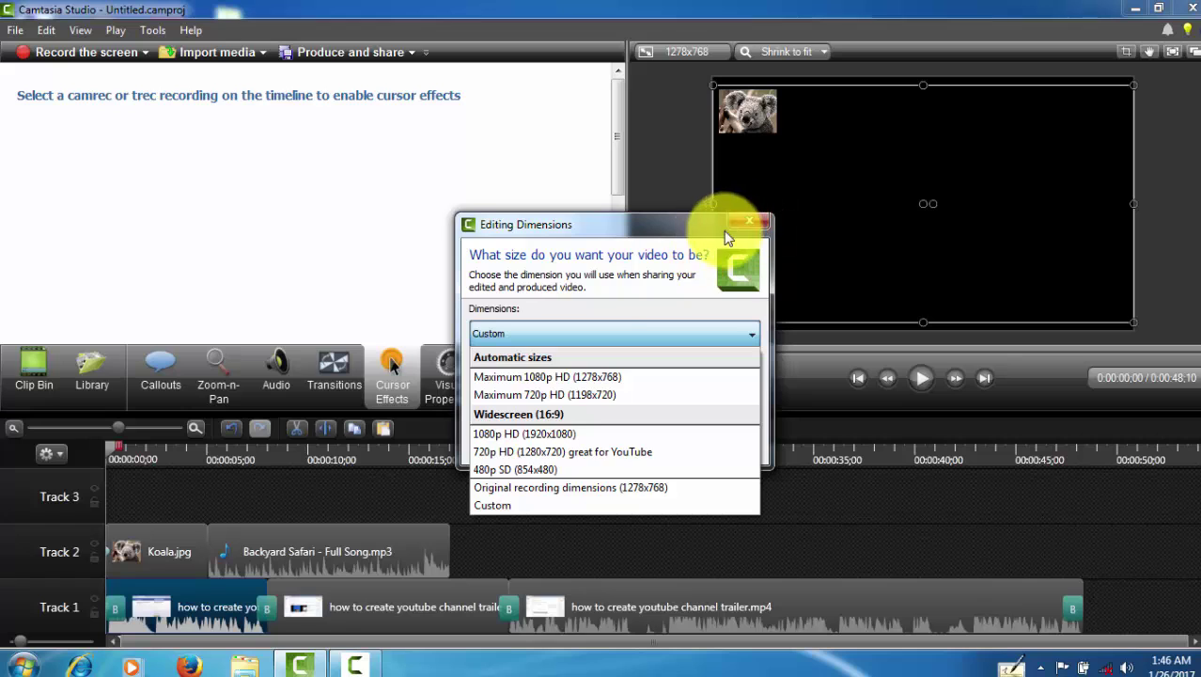
pyautogui.click(611, 324)
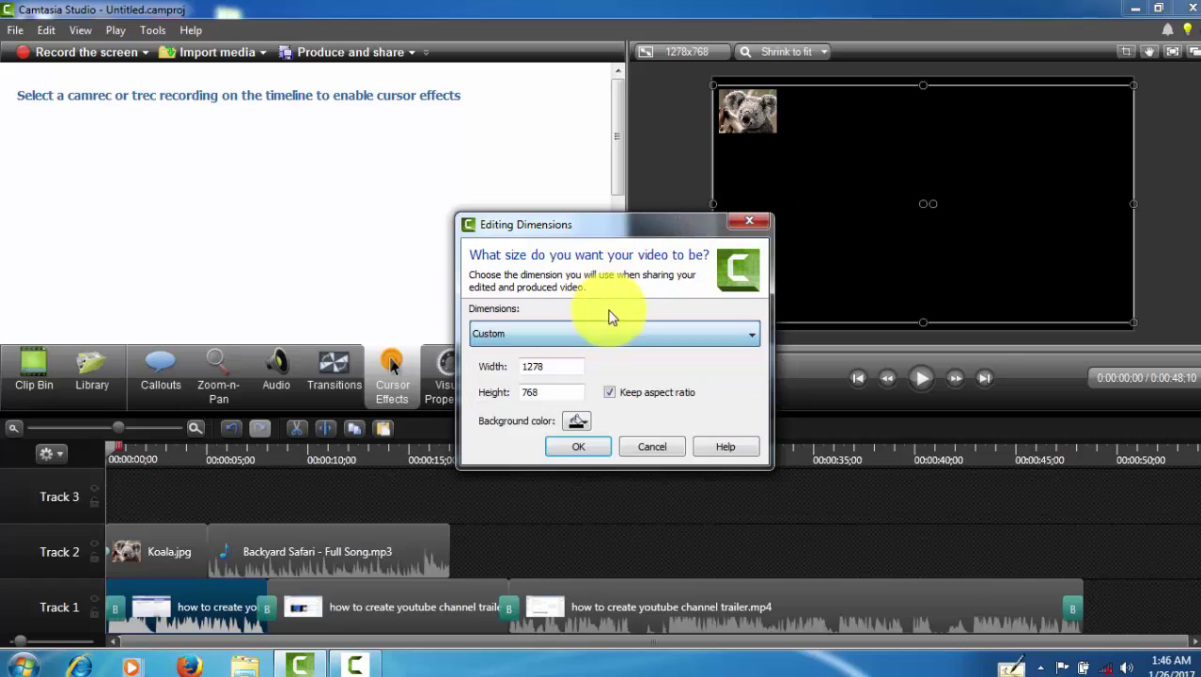
pyautogui.click(750, 220)
# - Scale the first video clip down on the canvas from two opposite corners, and move the Koala picture slightly inward
pyautogui.moveTo(703, 322); pyautogui.dragTo(731, 312)
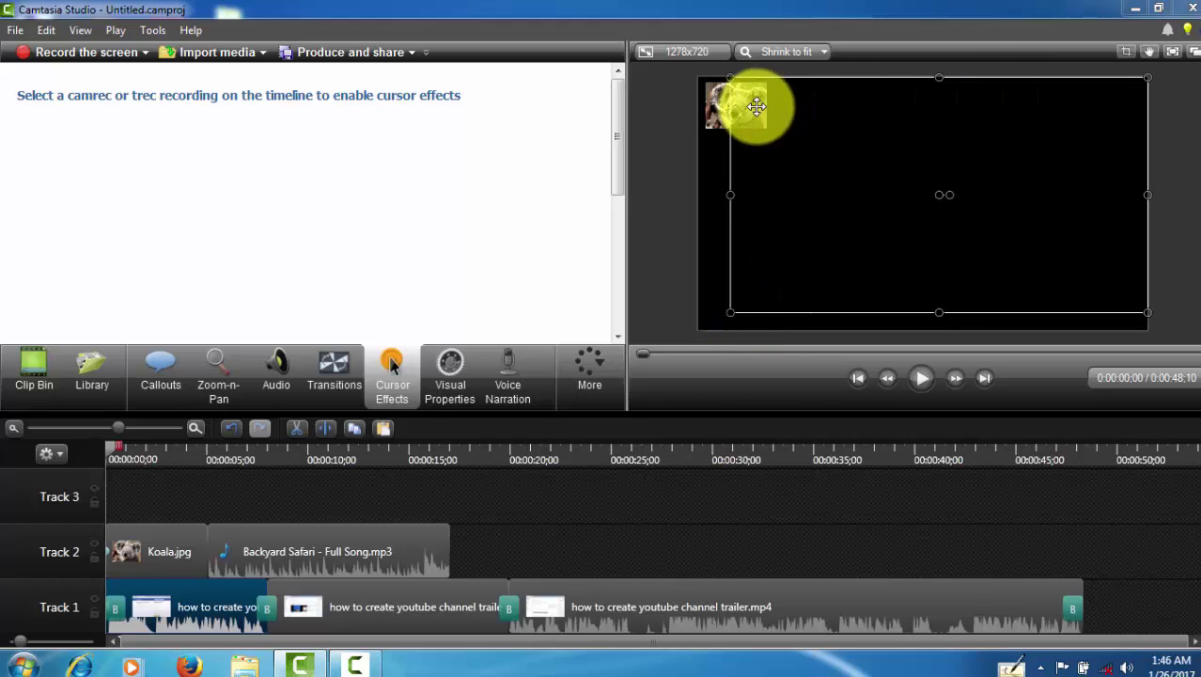
pyautogui.moveTo(757, 106); pyautogui.dragTo(782, 117)
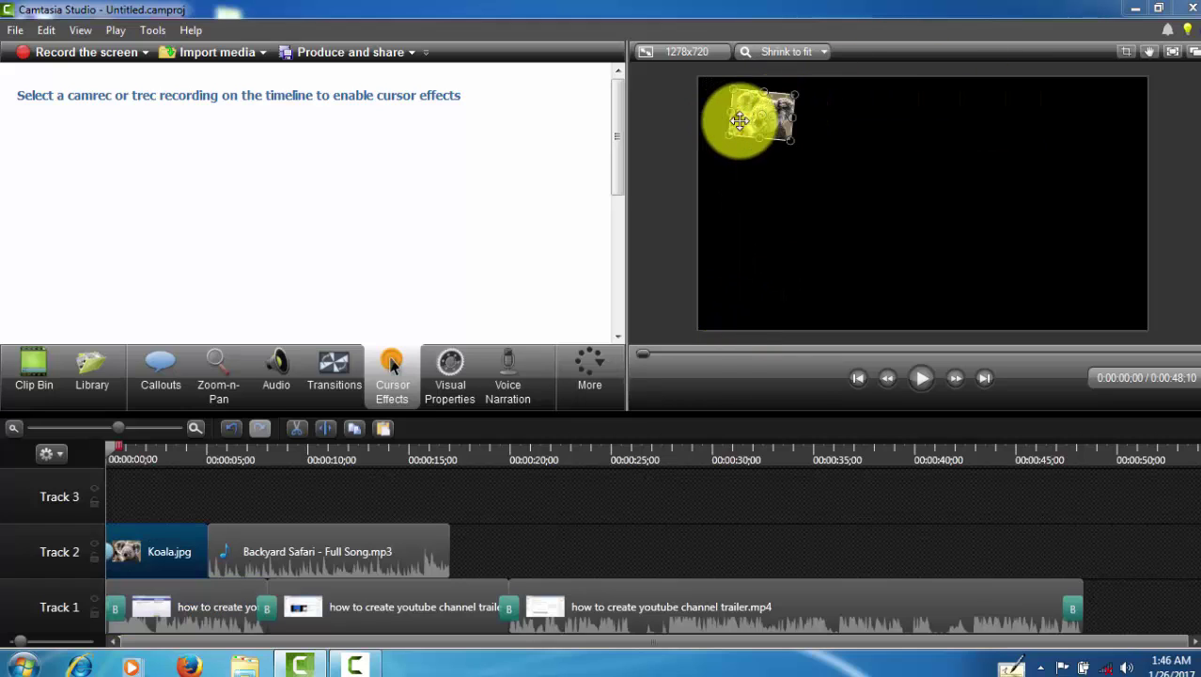
pyautogui.click(893, 201)
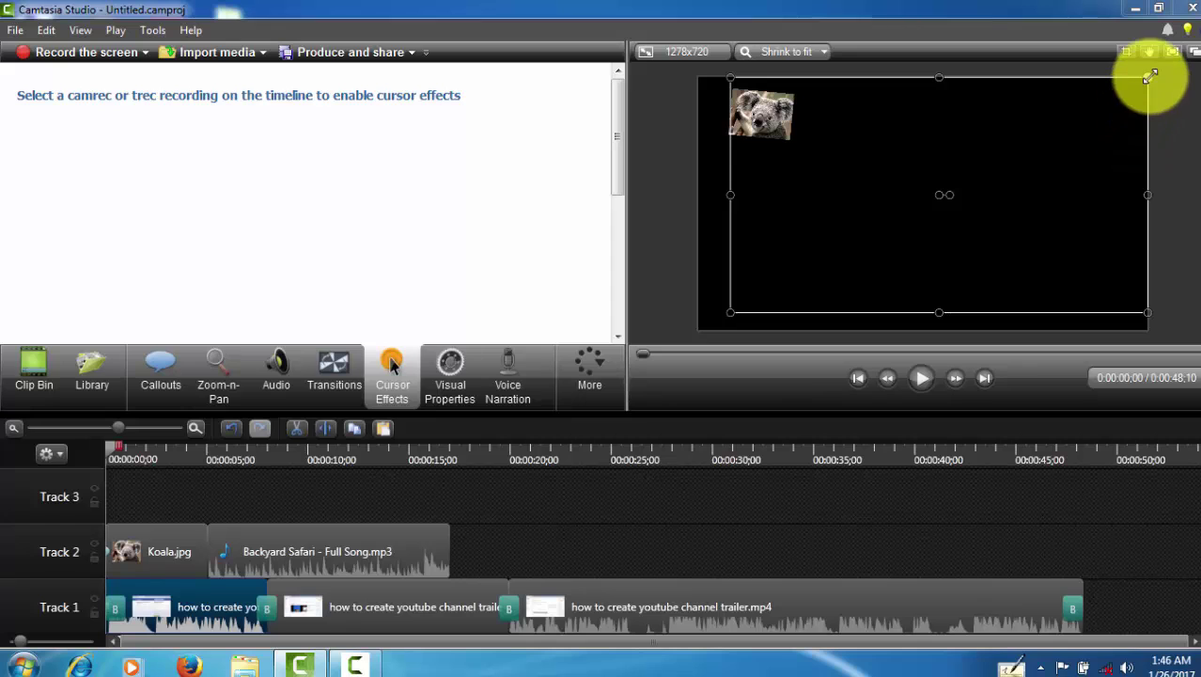
pyautogui.moveTo(1147, 76); pyautogui.dragTo(1117, 95)
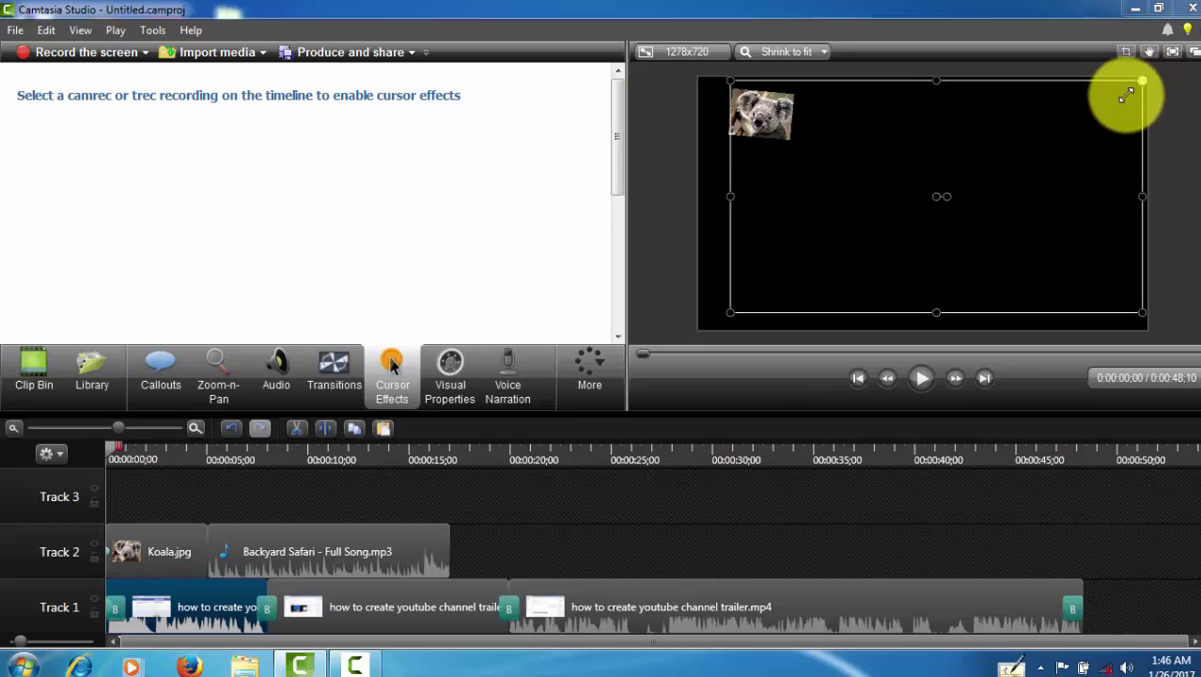
# - Try a light blue background color for the video canvas, and cancel the change
pyautogui.click(673, 53)
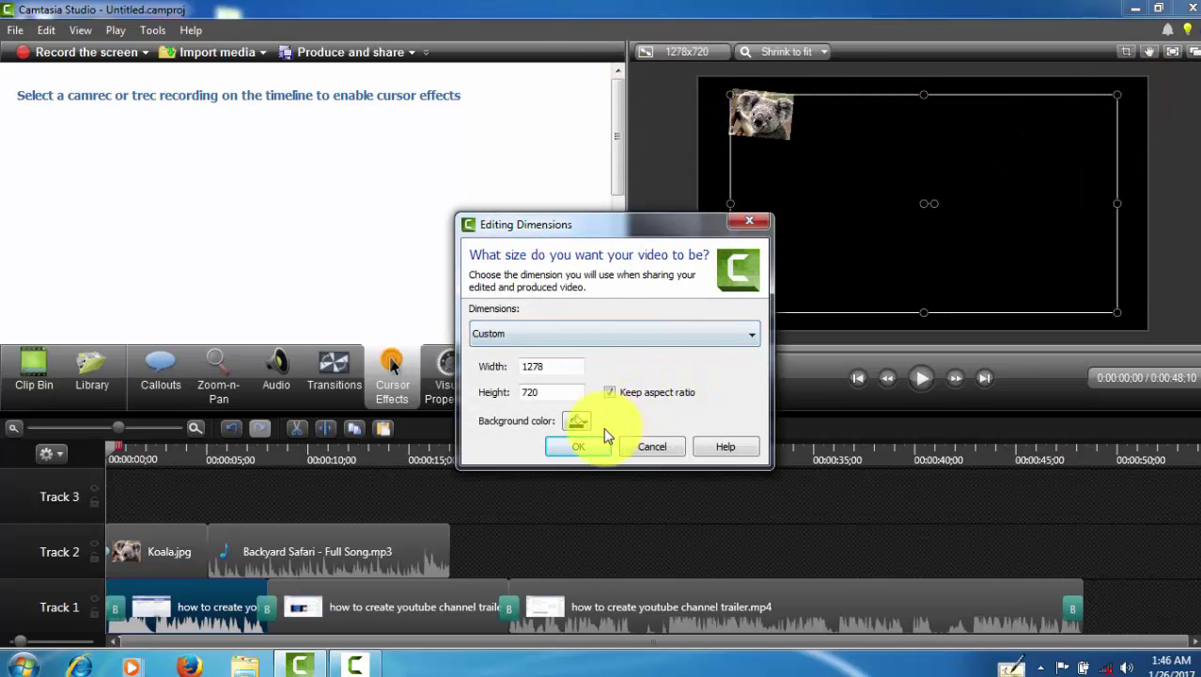
pyautogui.click(583, 422)
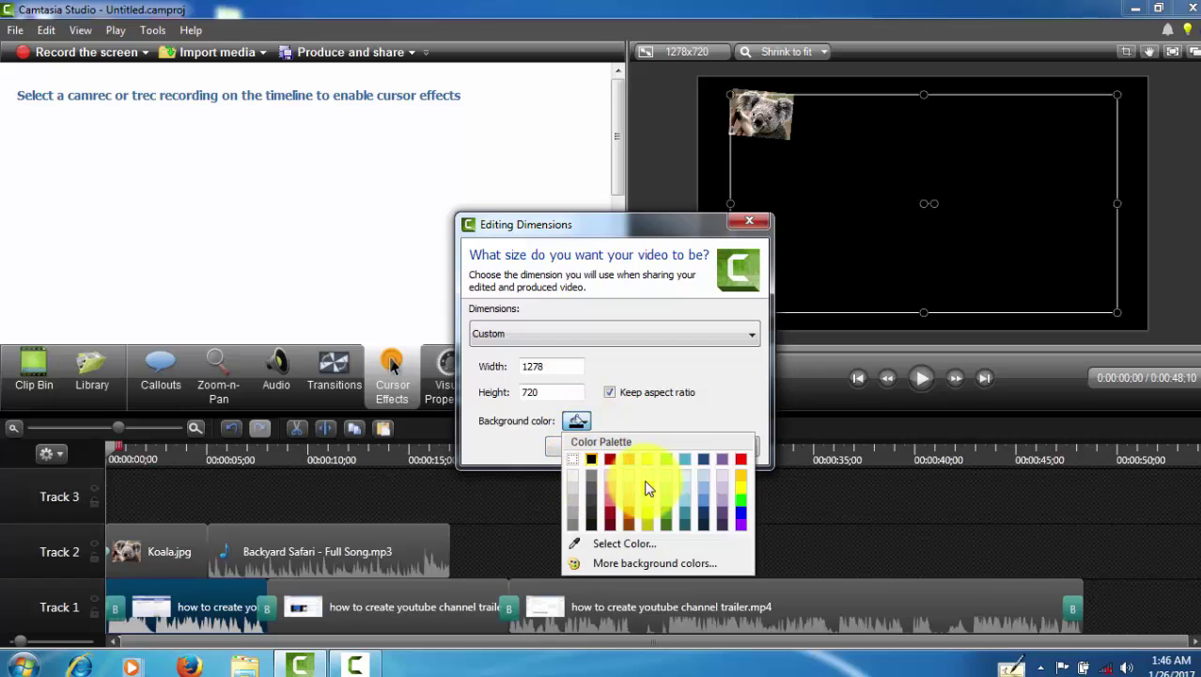
pyautogui.click(702, 475)
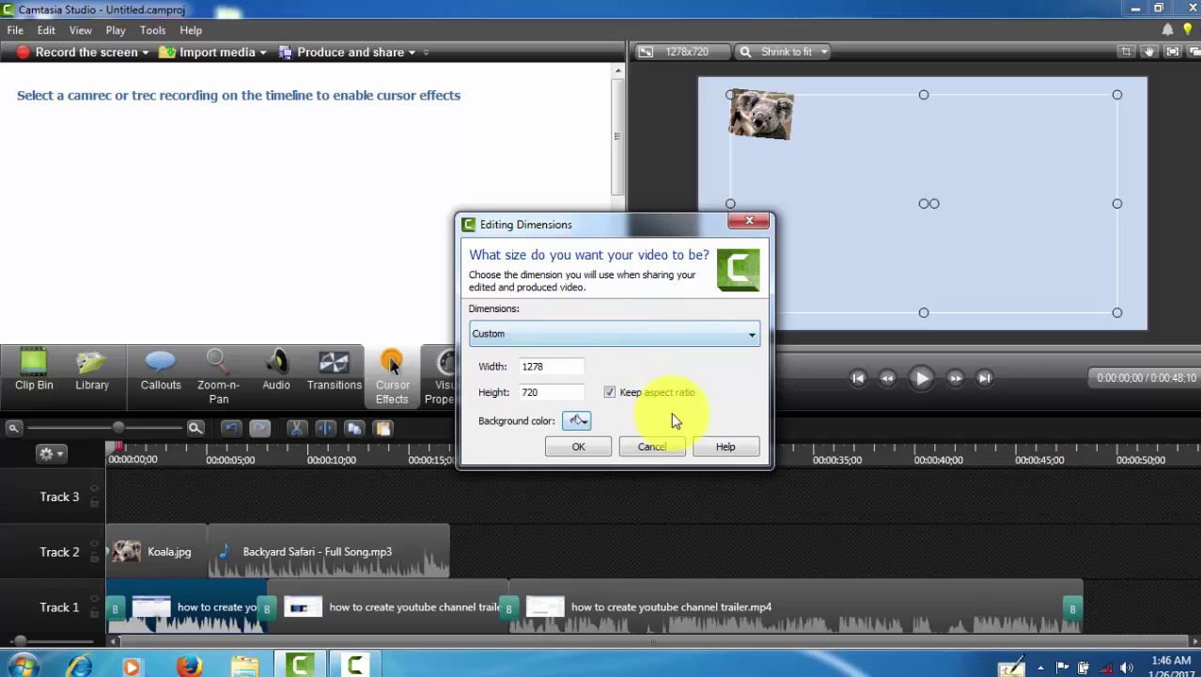
pyautogui.click(729, 136)
pyautogui.click(656, 448)
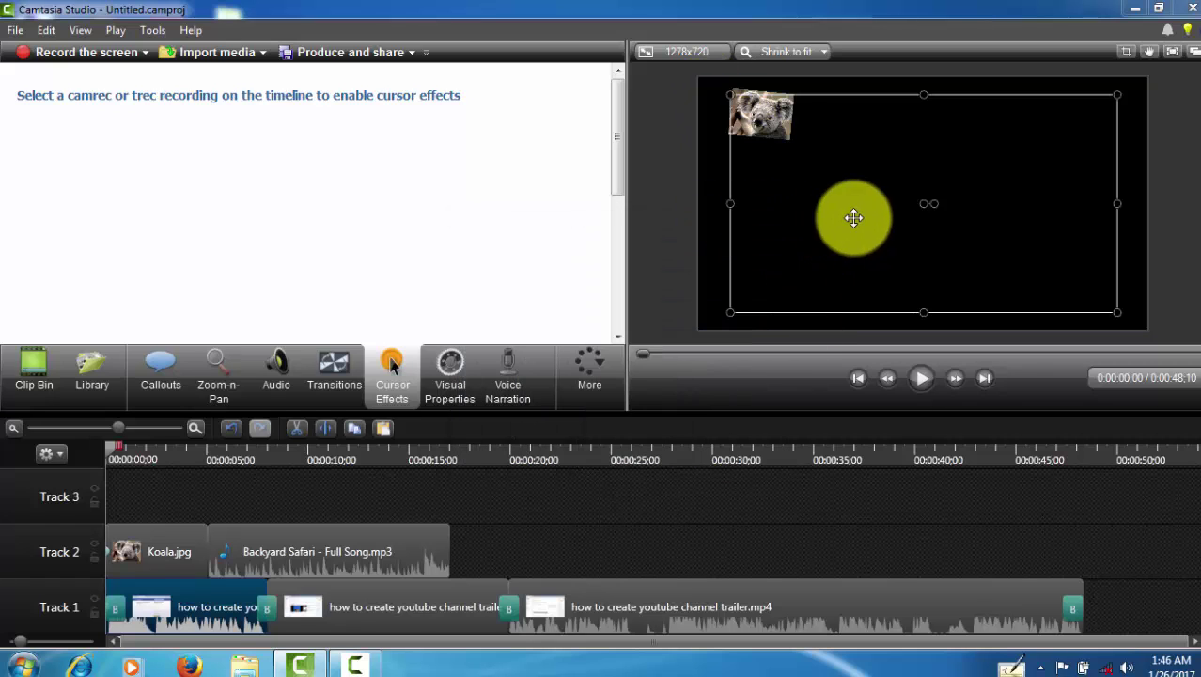
# - Deselect the video clip, try a yellow canvas background color, and discard the change
pyautogui.click(716, 233)
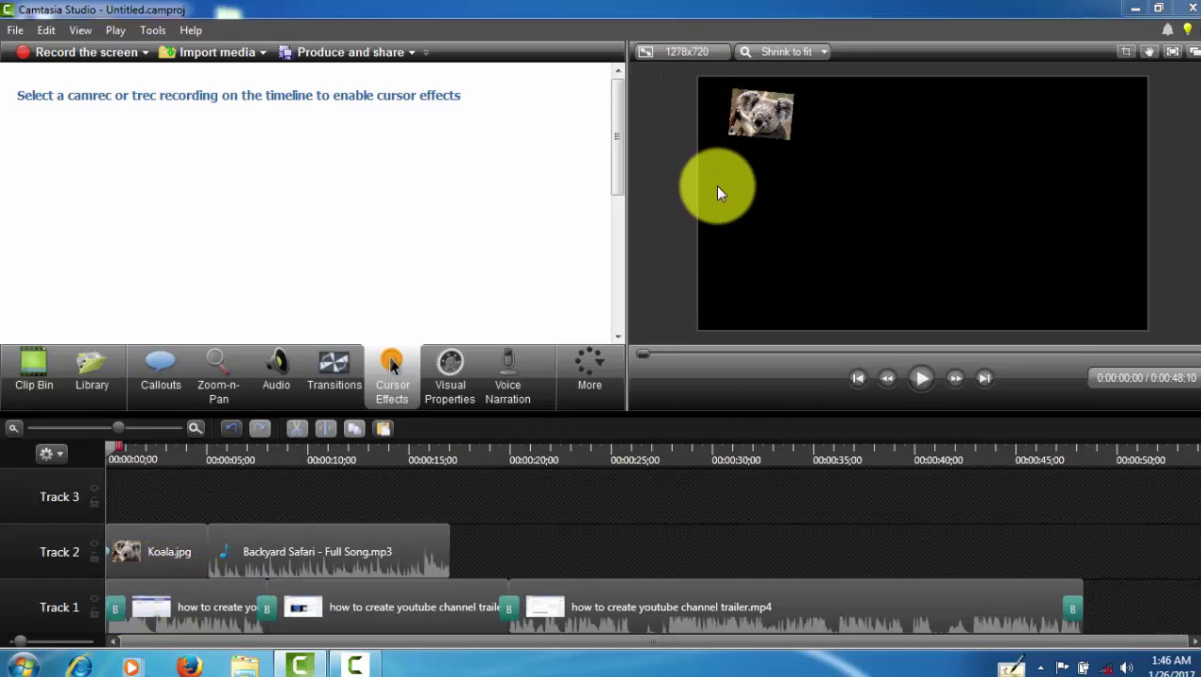
pyautogui.click(678, 55)
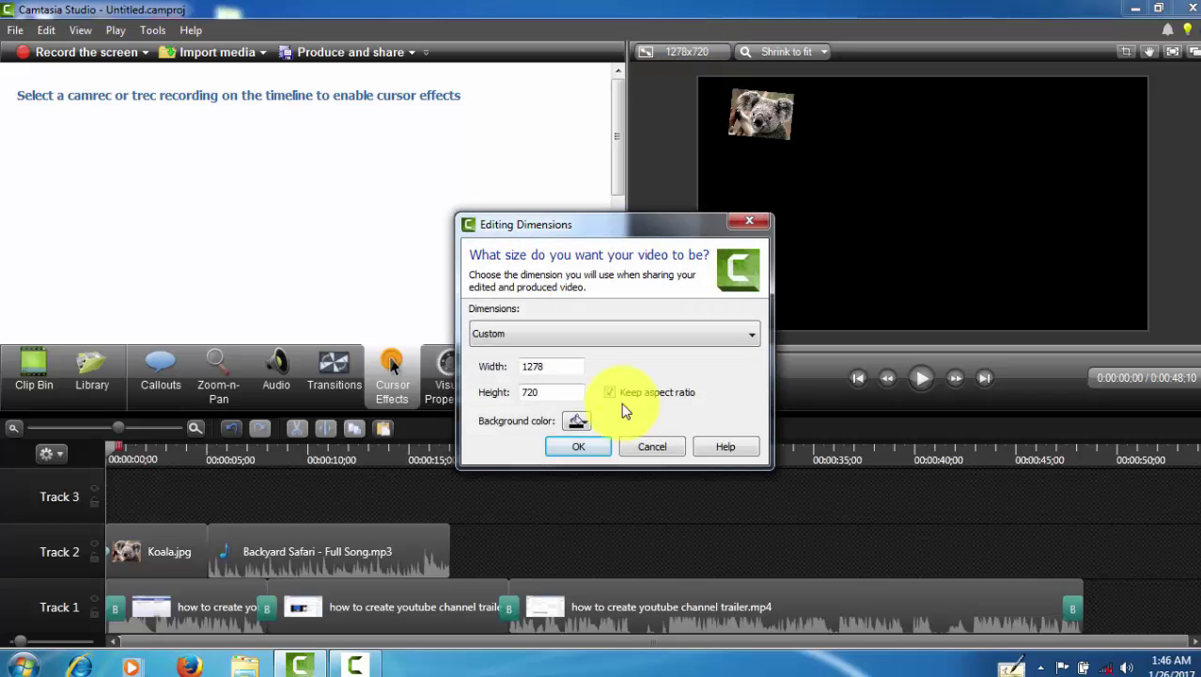
pyautogui.click(577, 421)
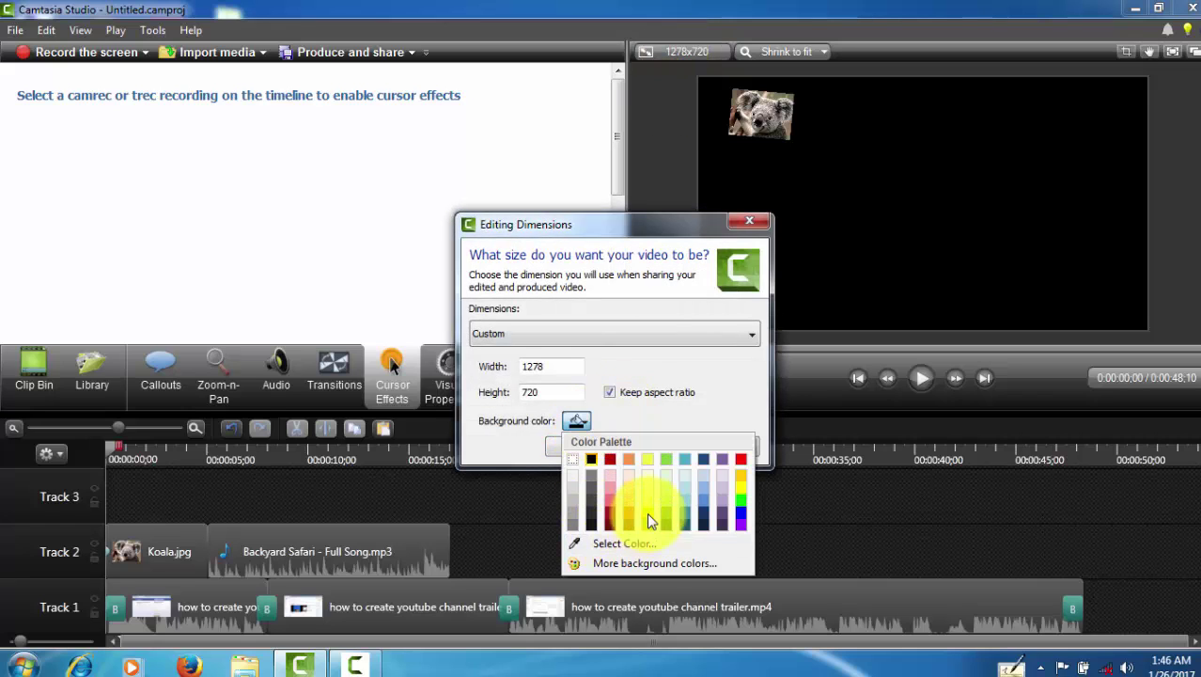
pyautogui.click(649, 507)
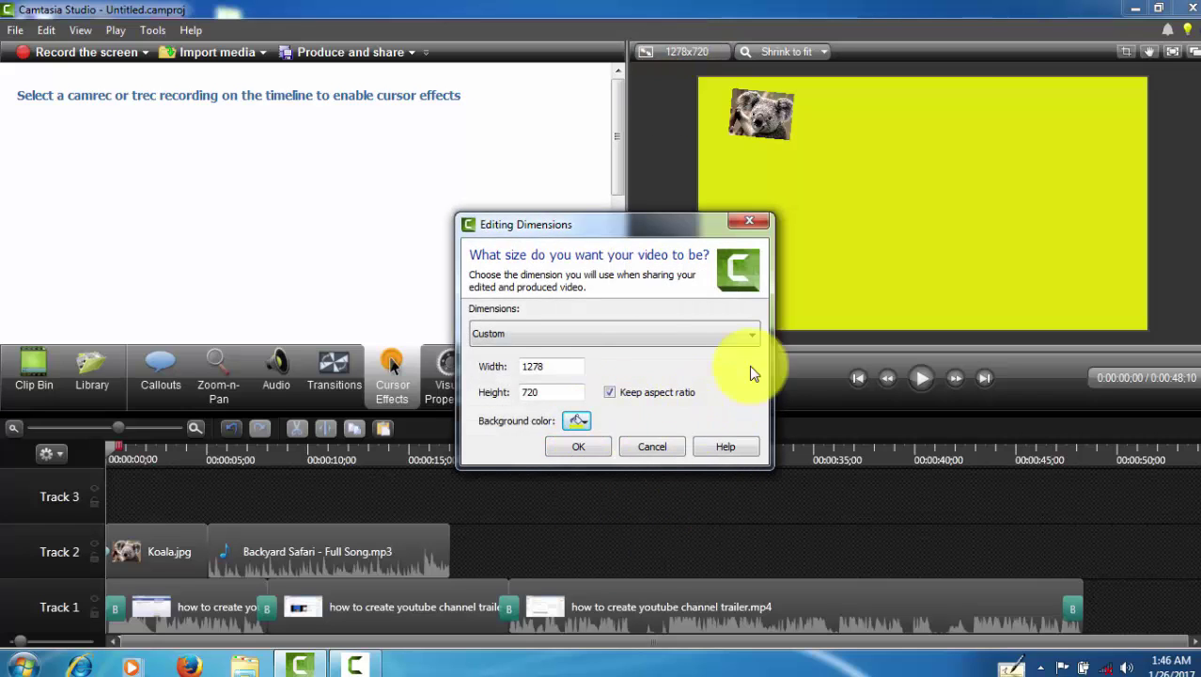
pyautogui.click(749, 224)
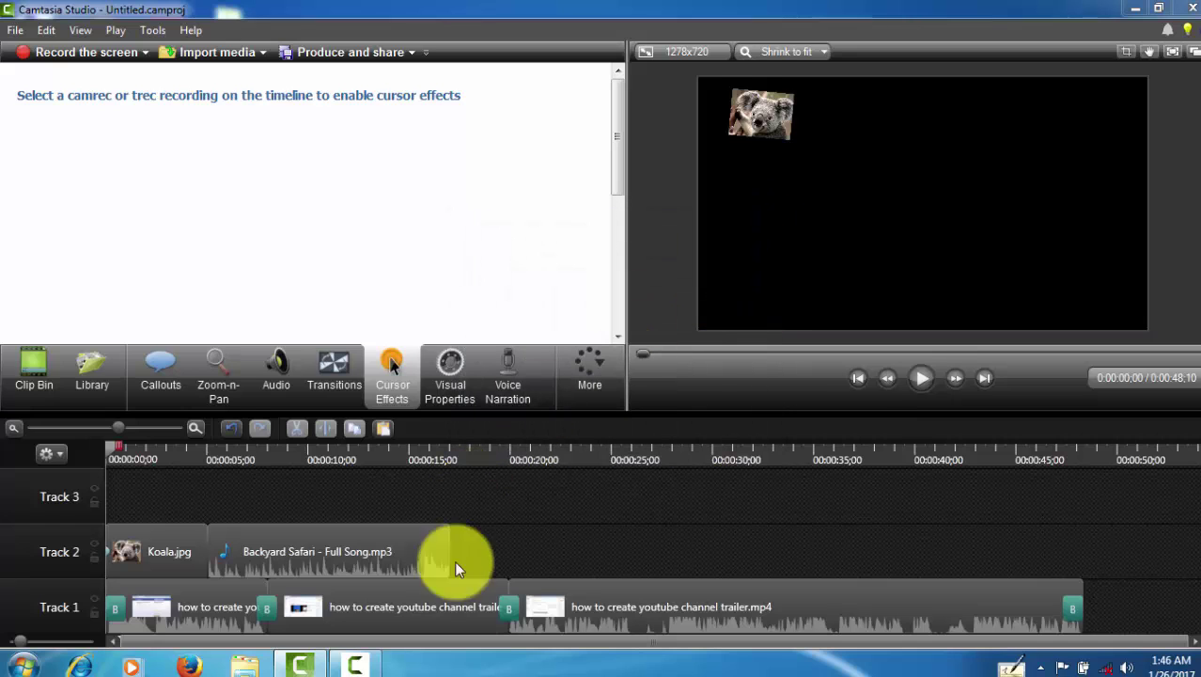
pyautogui.scroll(1, 255, 601)
pyautogui.scroll(1, 255, 595)
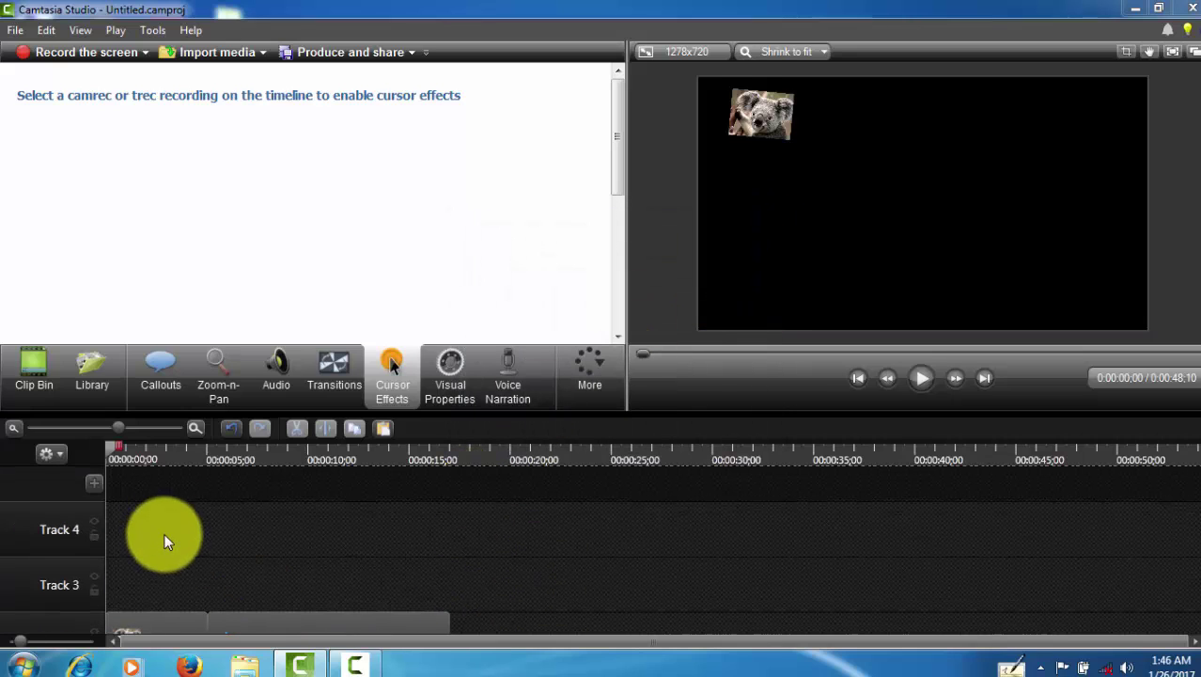
pyautogui.click(590, 388)
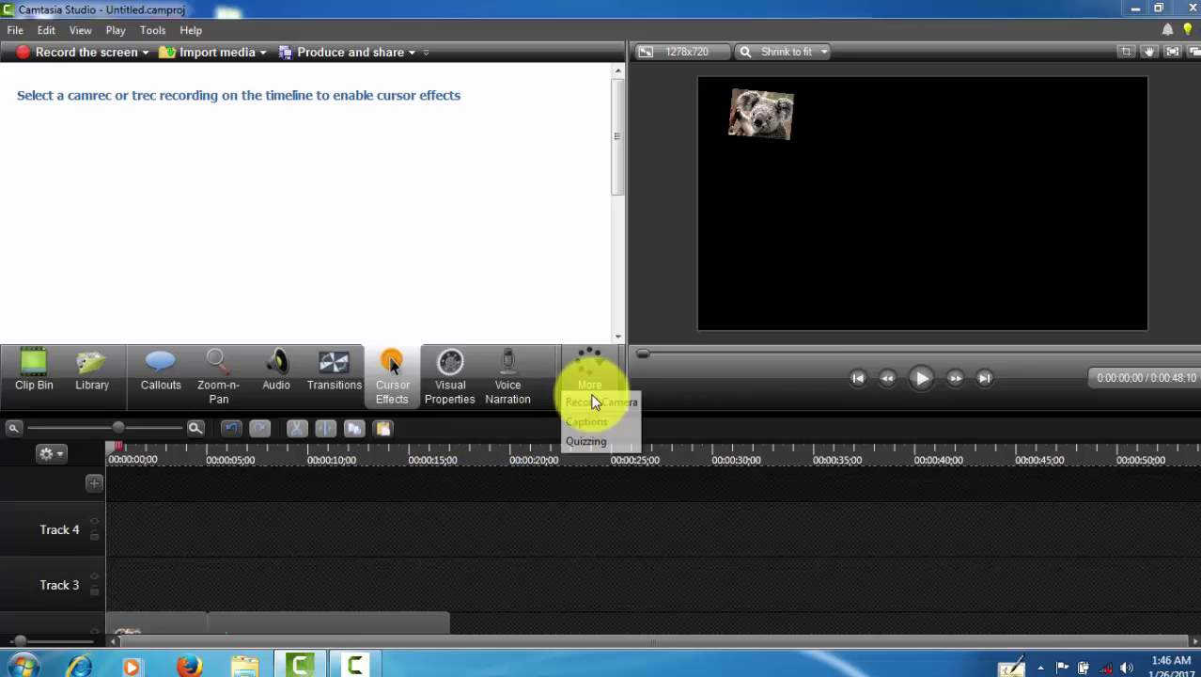
pyautogui.click(594, 557)
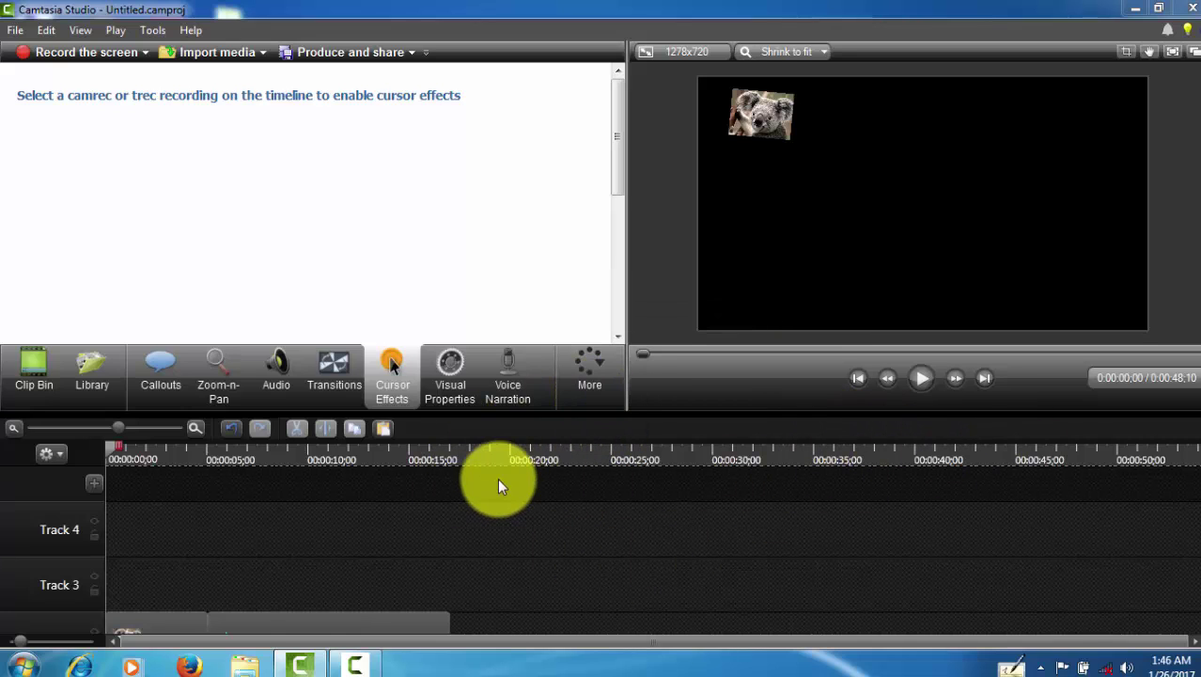
pyautogui.scroll(-2, 497, 482)
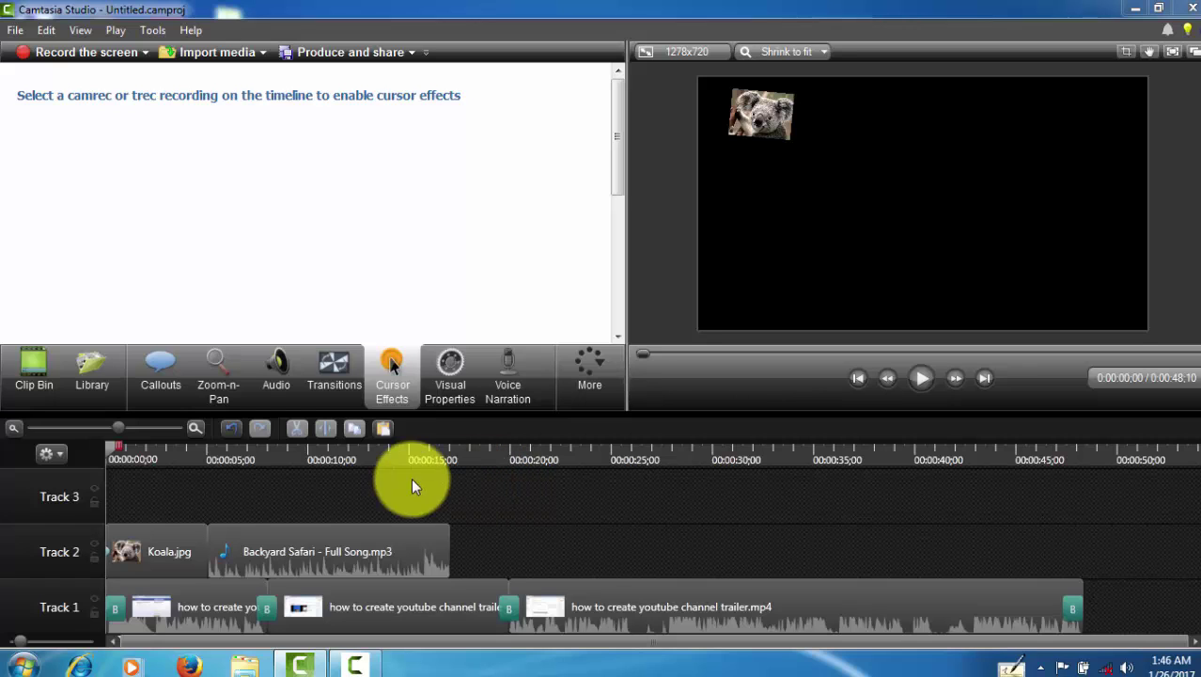
pyautogui.scroll(2, 213, 504)
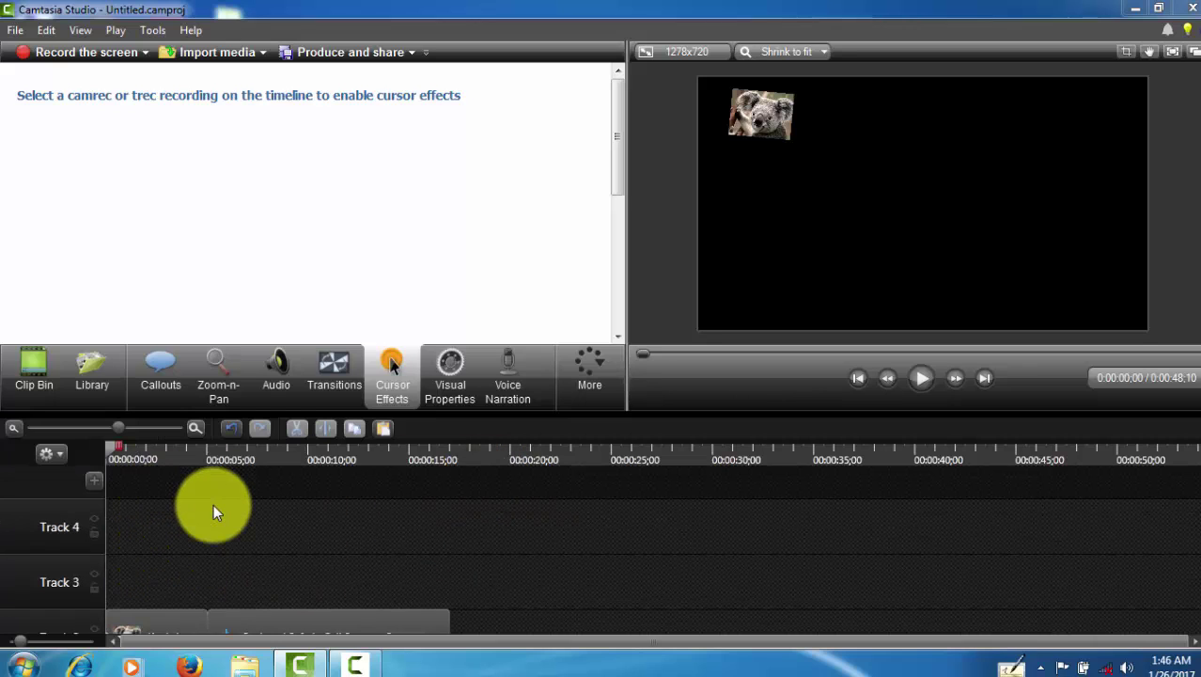
pyautogui.scroll(-2, 213, 503)
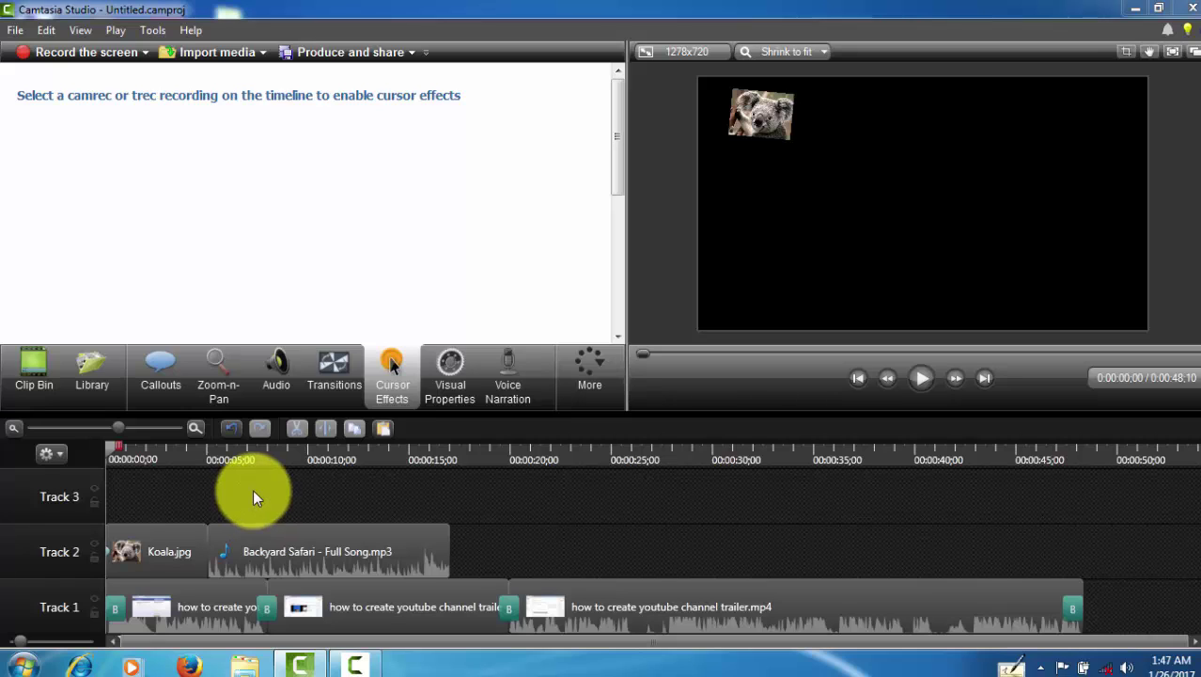
pyautogui.click(320, 55)
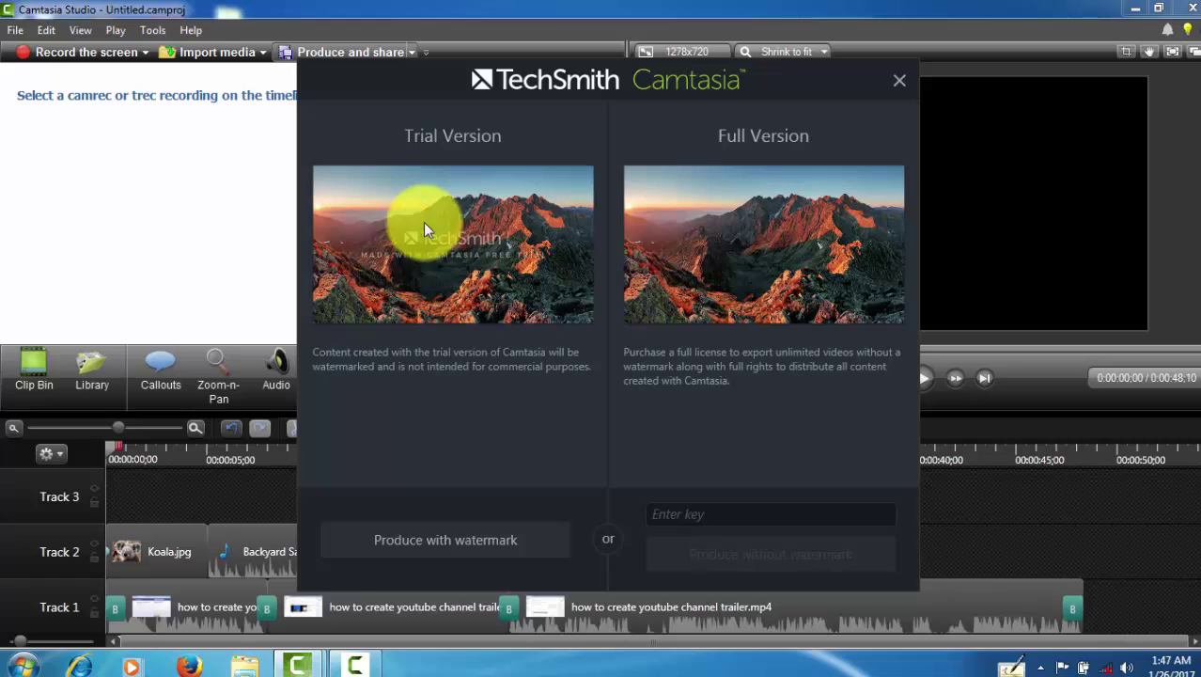
pyautogui.click(677, 514)
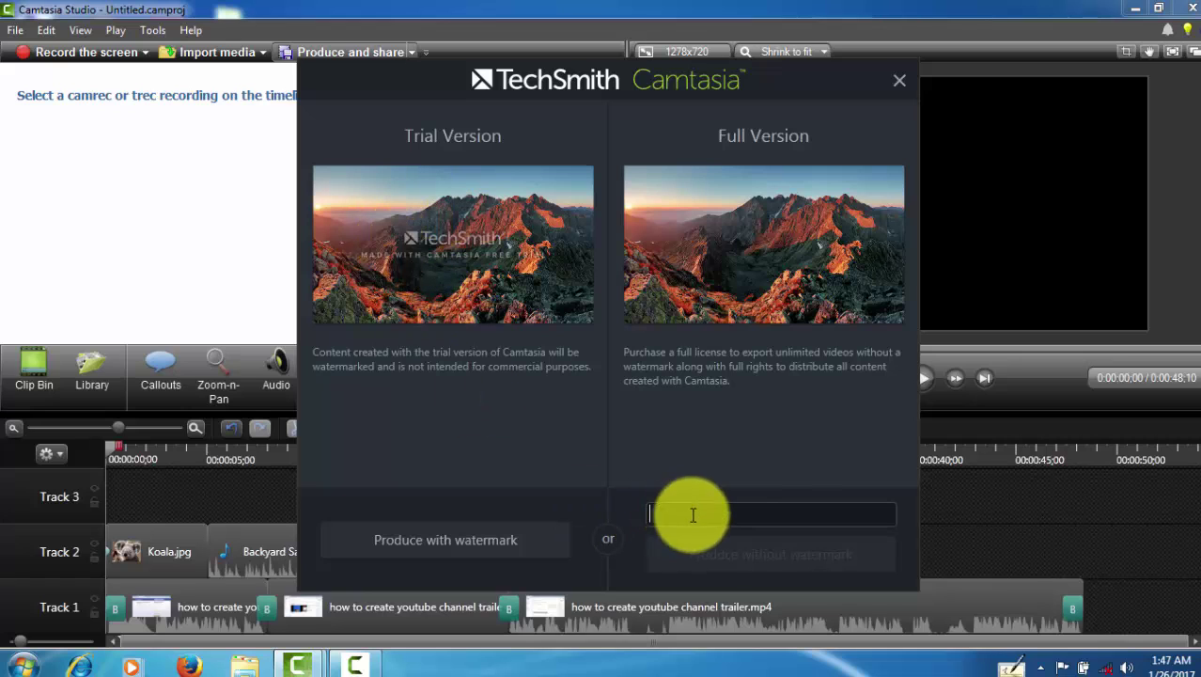
pyautogui.click(899, 84)
# - Minimize the editor, open the desktop Word document that lists the software keys, and copy the second licence key
pyautogui.click(1136, 8)
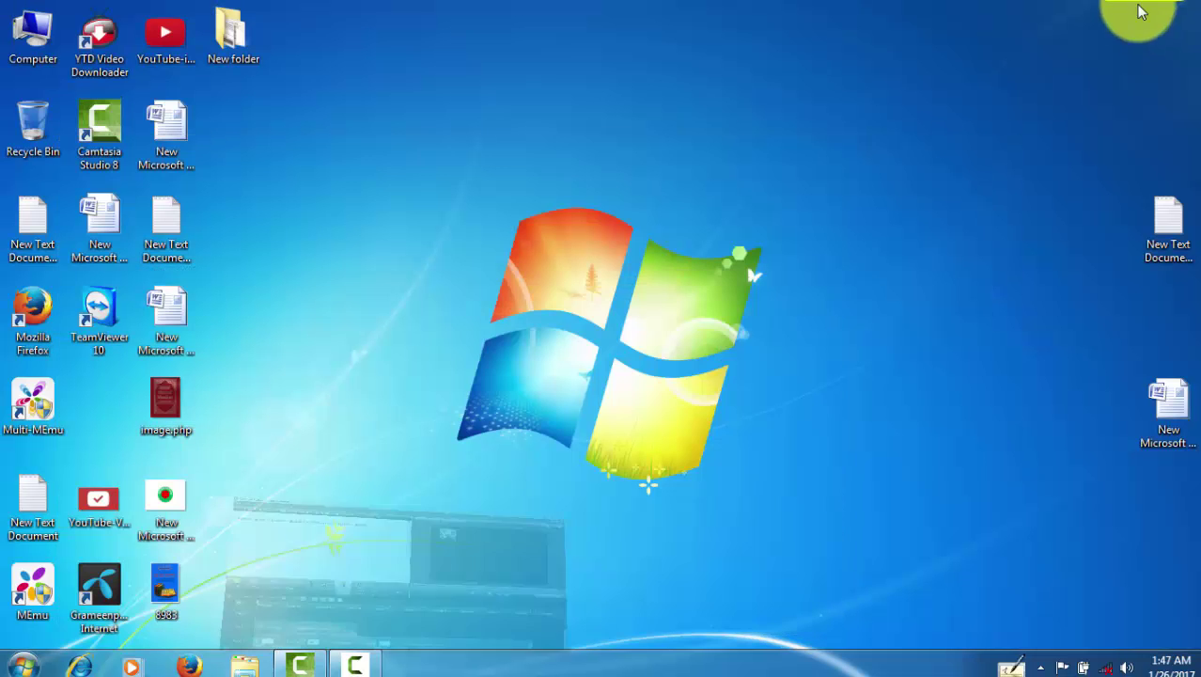
pyautogui.doubleClick(100, 212)
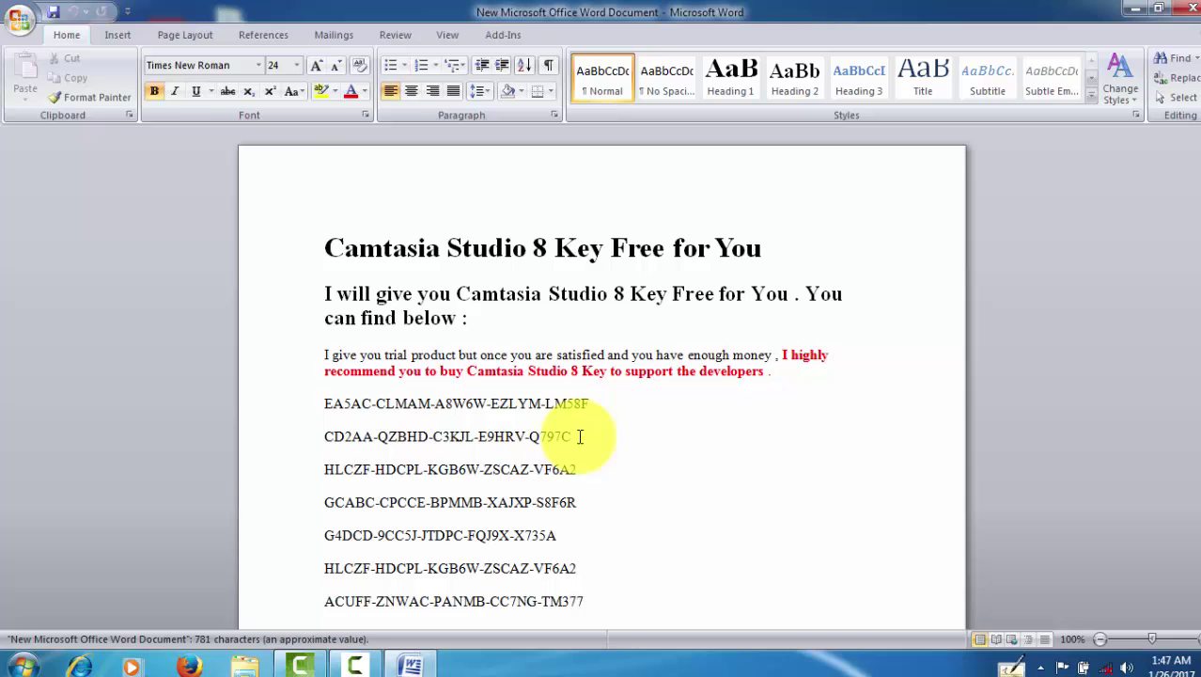
pyautogui.moveTo(573, 438); pyautogui.dragTo(324, 439)
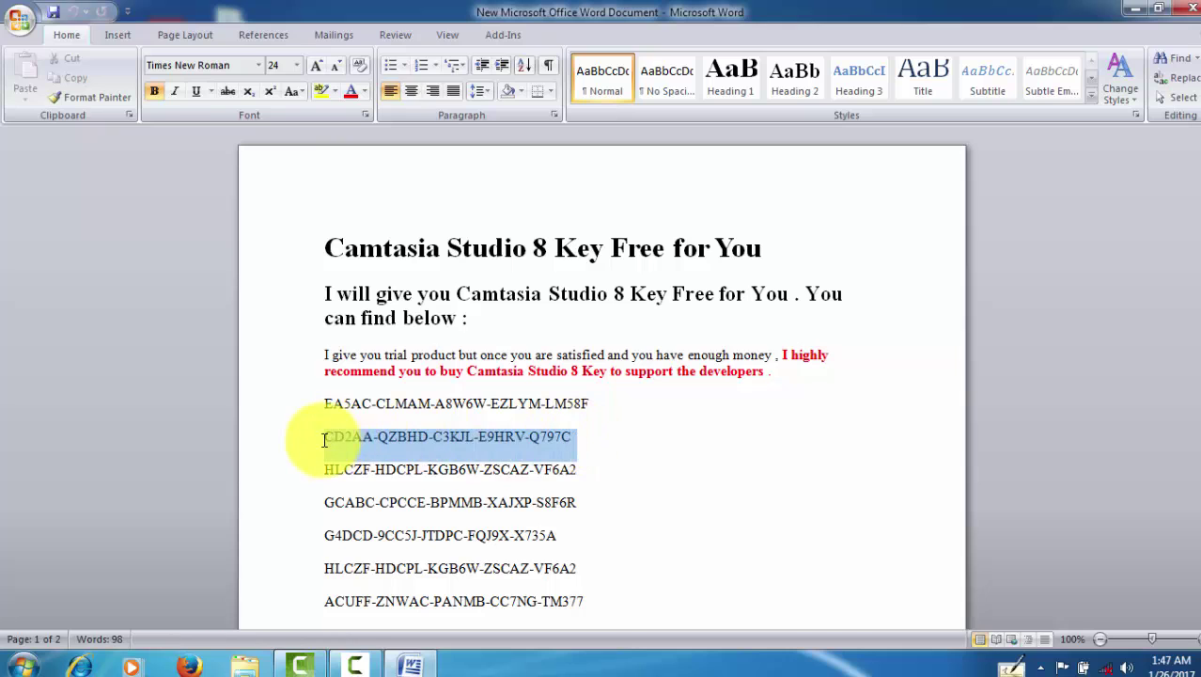
pyautogui.click(72, 77)
# - Return to Camtasia Studio, start producing the video, paste the licence key into the key field, and choose production without watermark
pyautogui.click(302, 667)
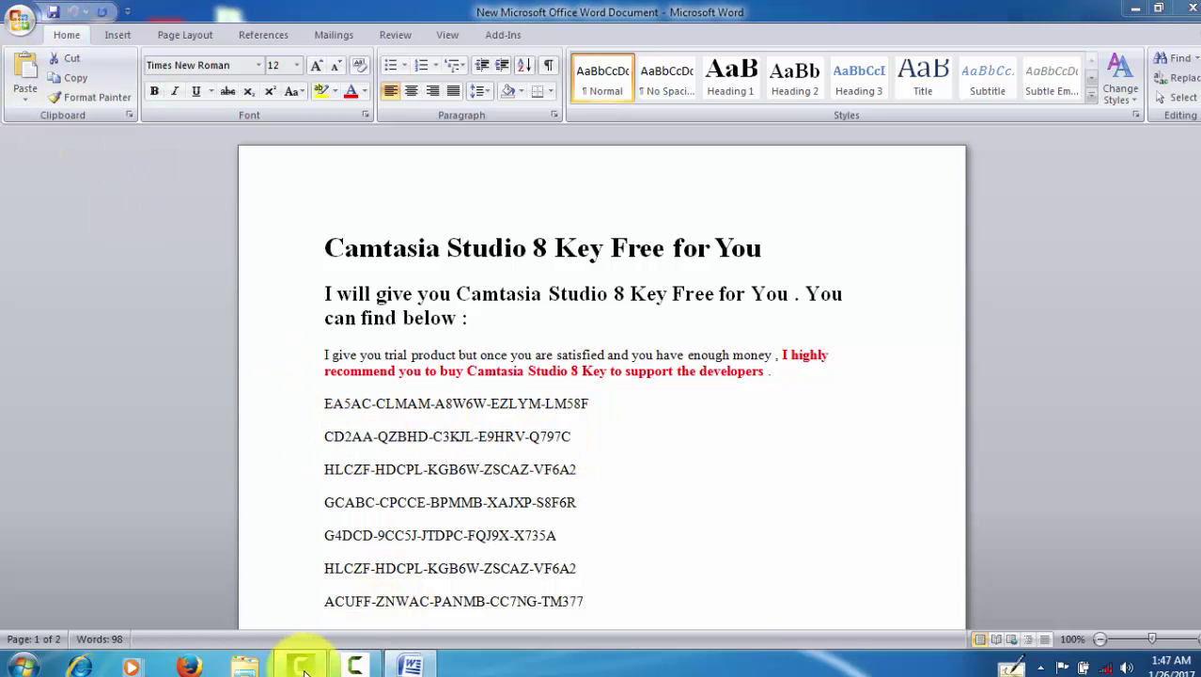
pyautogui.click(376, 49)
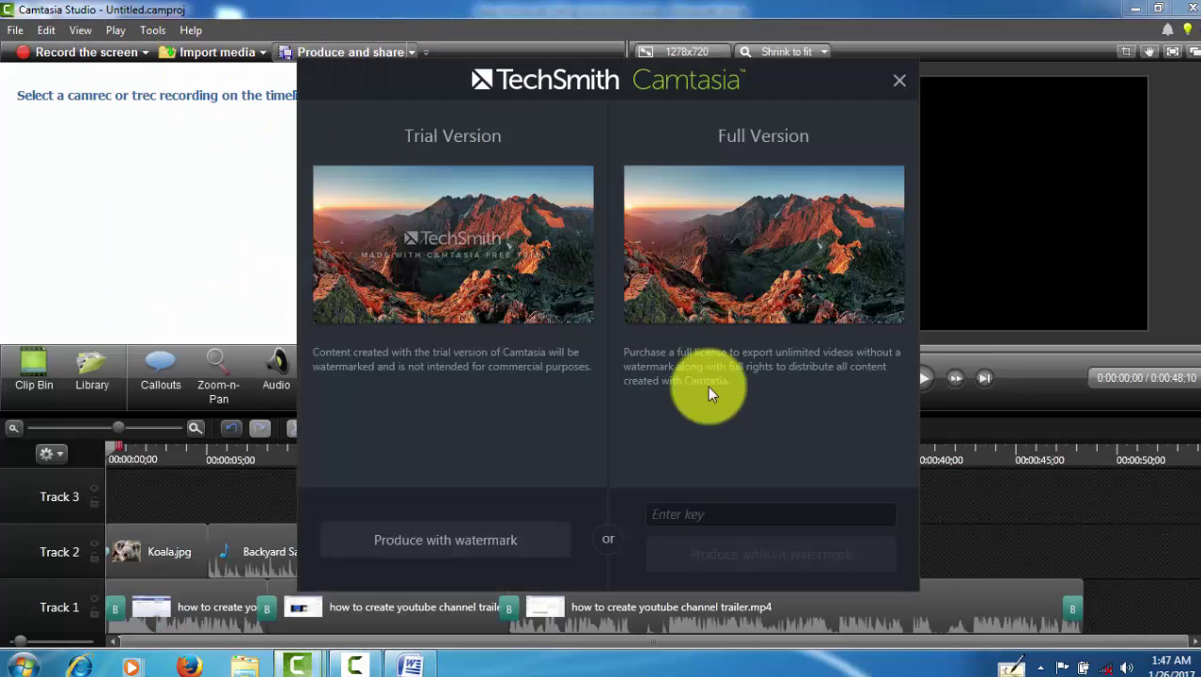
pyautogui.click(693, 512)
pyautogui.rightClick(691, 516)
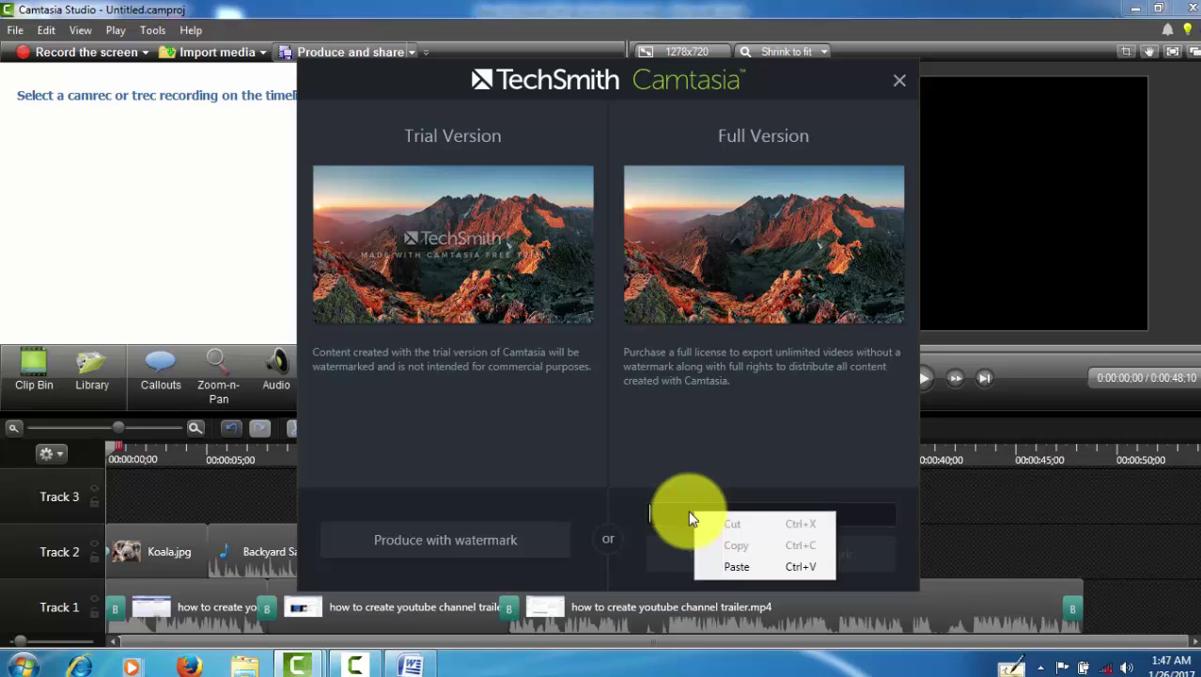
pyautogui.click(735, 567)
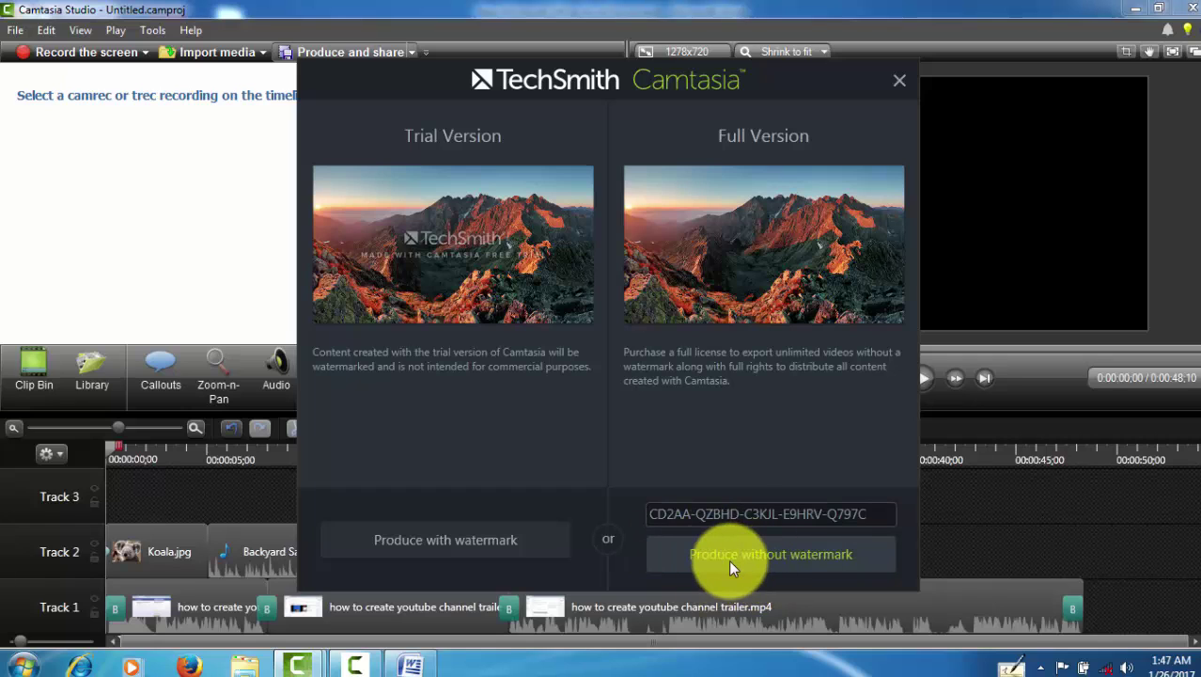
pyautogui.click(815, 557)
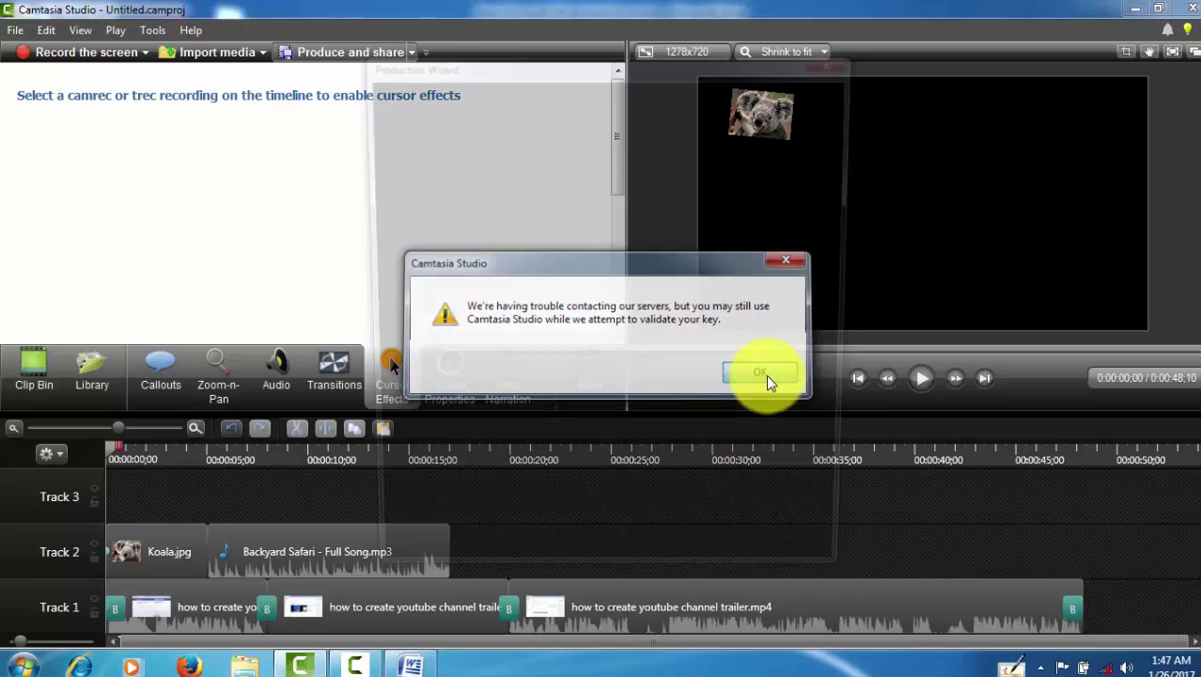
pyautogui.click(766, 374)
# - Review the production presets, continue with MP4 only (up to 720p) to the file name and folder settings, and cancel the production
pyautogui.click(783, 174)
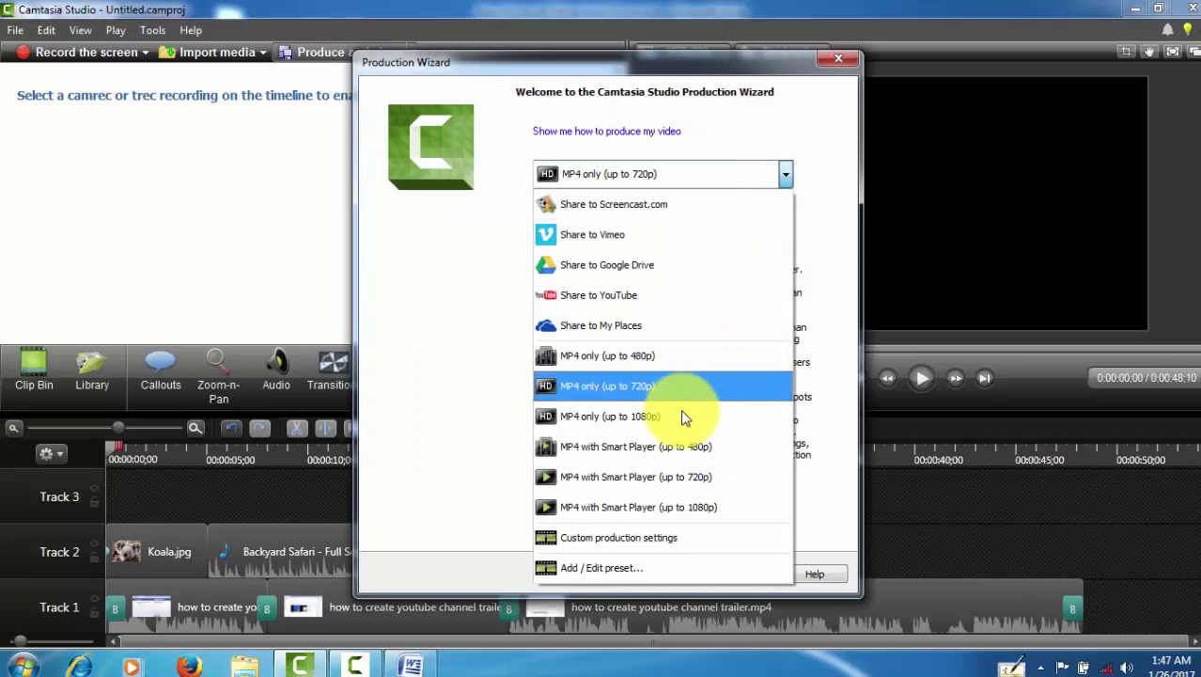
pyautogui.click(832, 417)
pyautogui.click(661, 574)
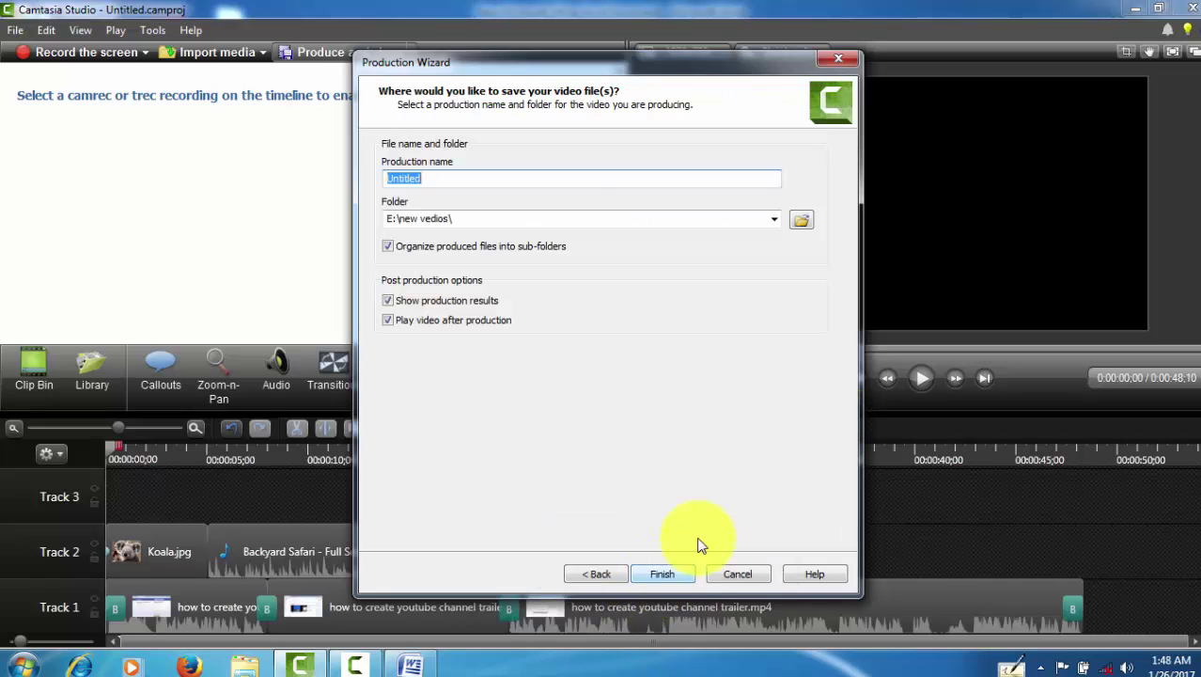
pyautogui.click(421, 178)
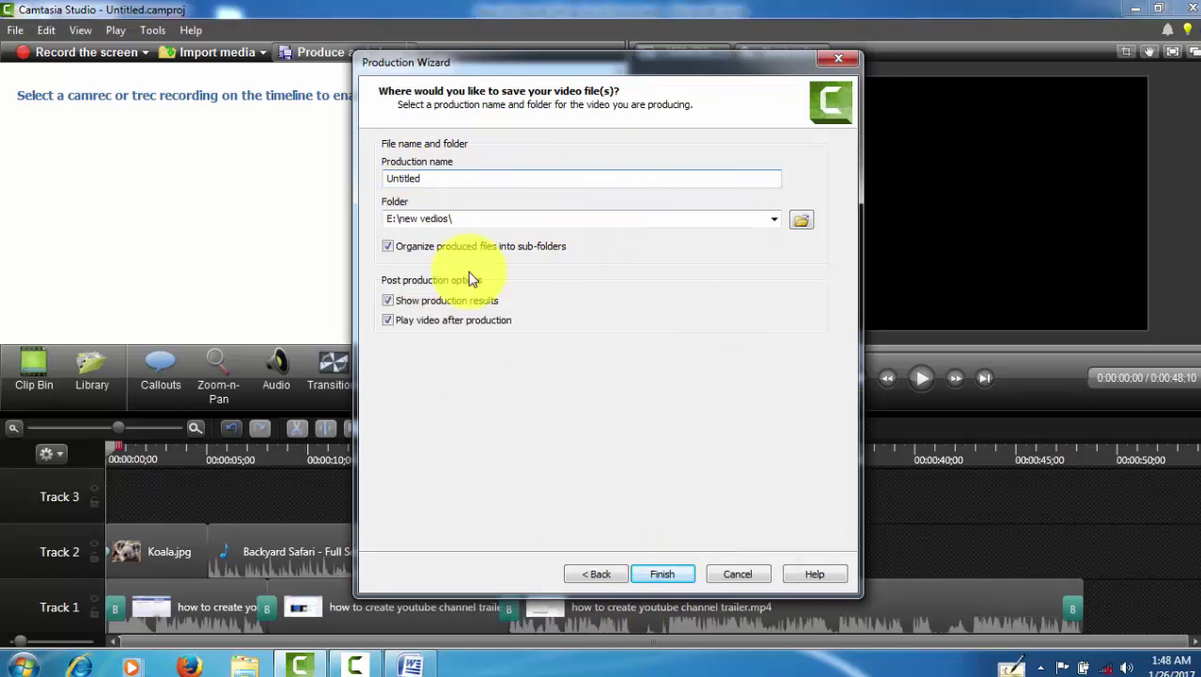
pyautogui.click(735, 579)
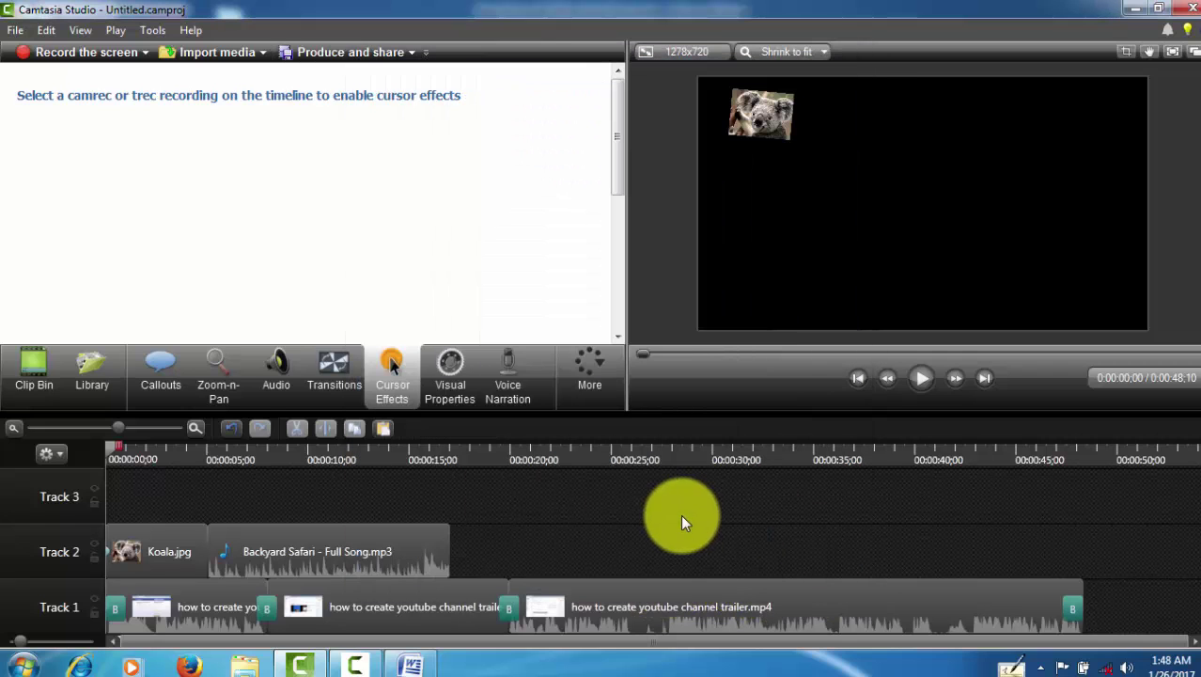